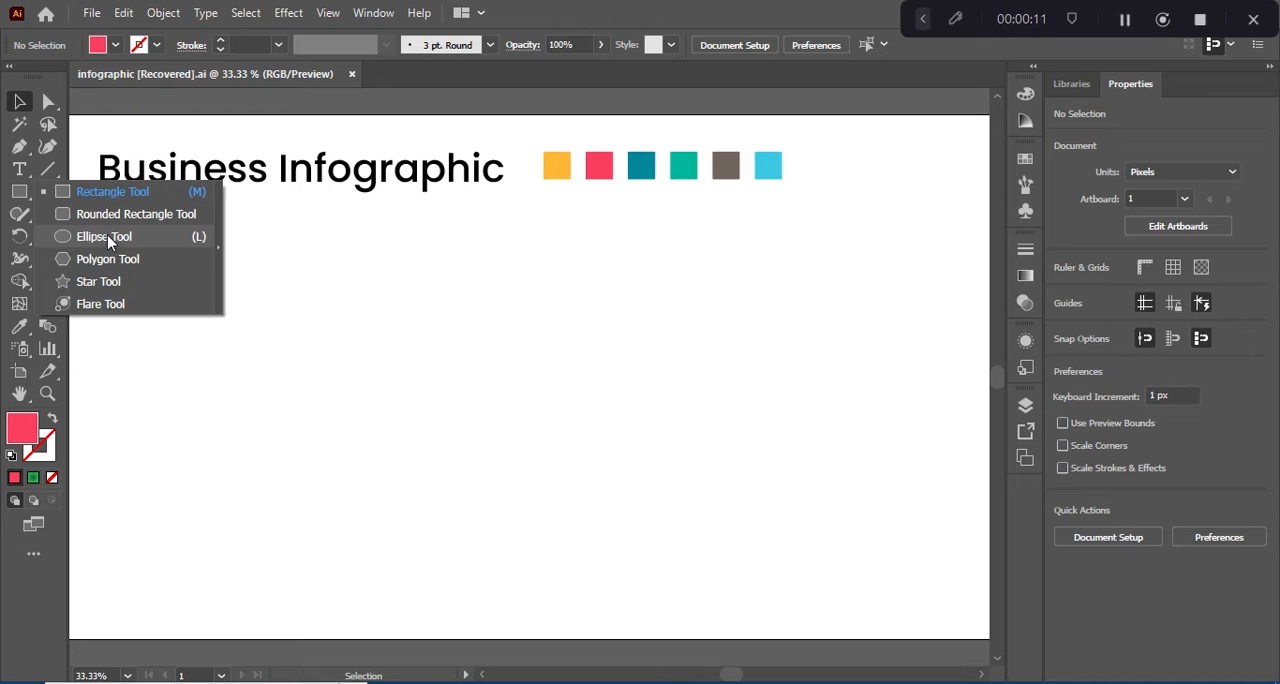
Step: Draw a pink-red circle about 664 px in diameter in the open area below the title
click(108, 237)
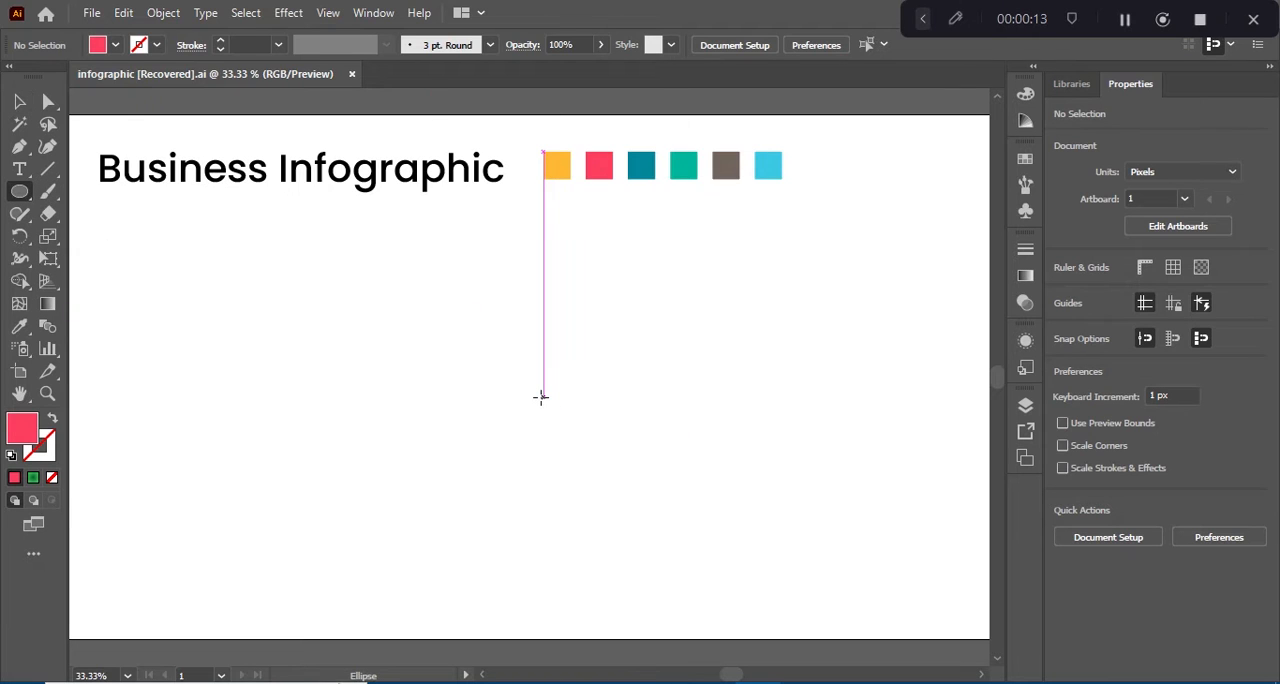
drag(541, 397, 575, 236)
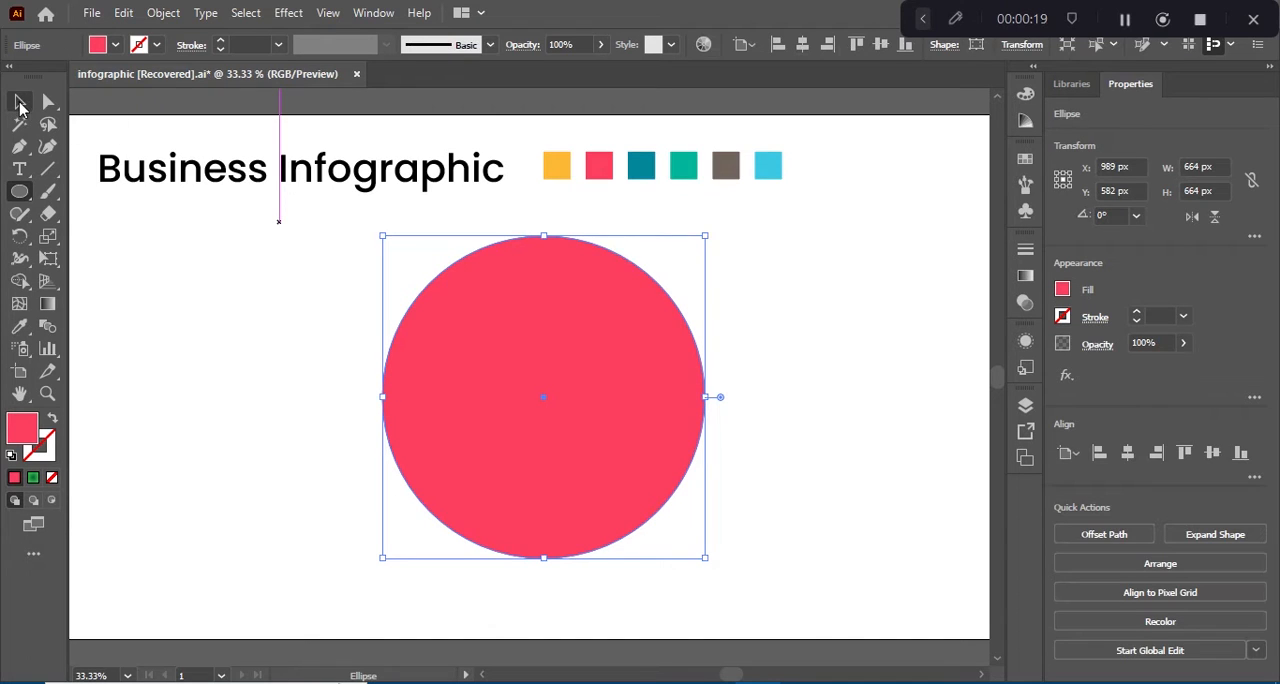
Step: Paste a copy of the circle in front and shrink it about its centre to about 284 px
click(121, 14)
click(150, 102)
click(123, 16)
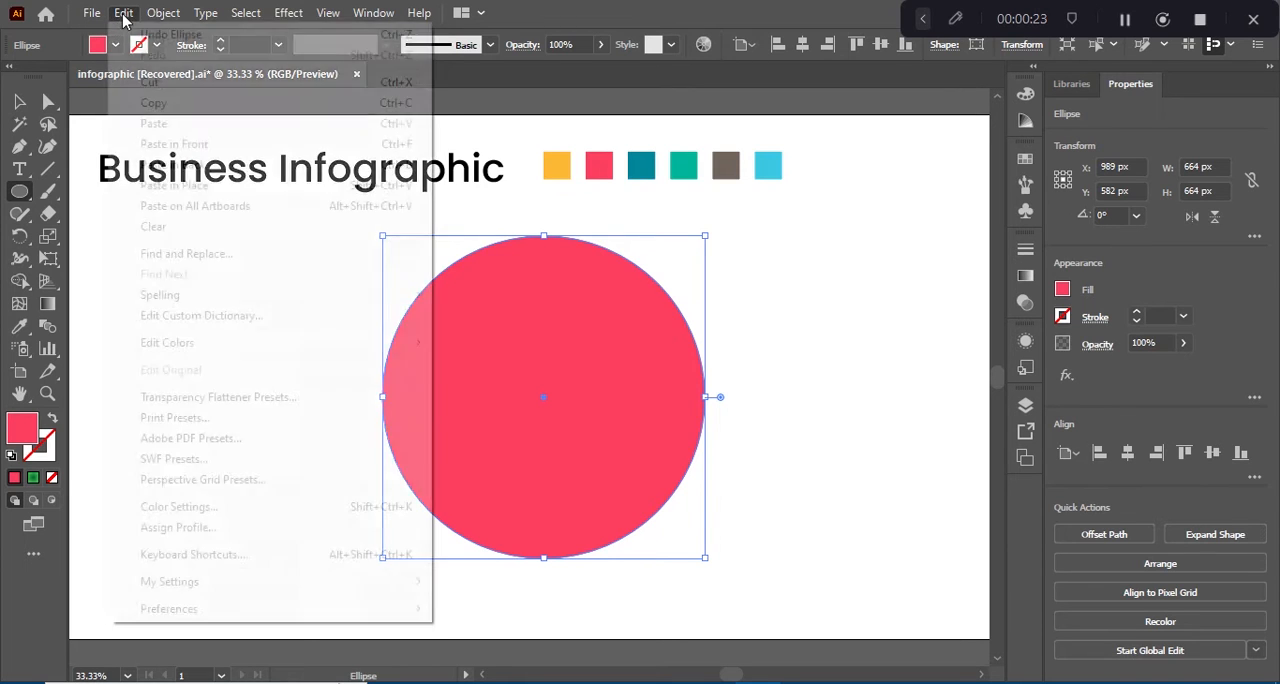
click(174, 144)
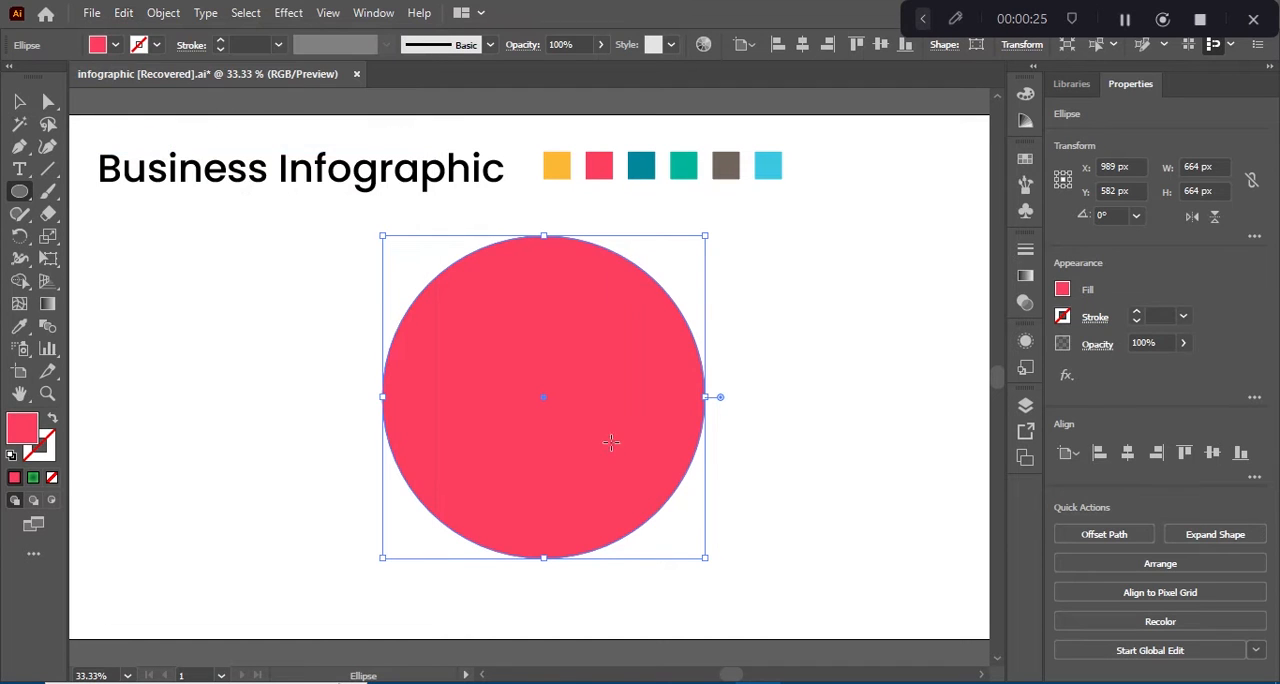
drag(709, 559, 612, 488)
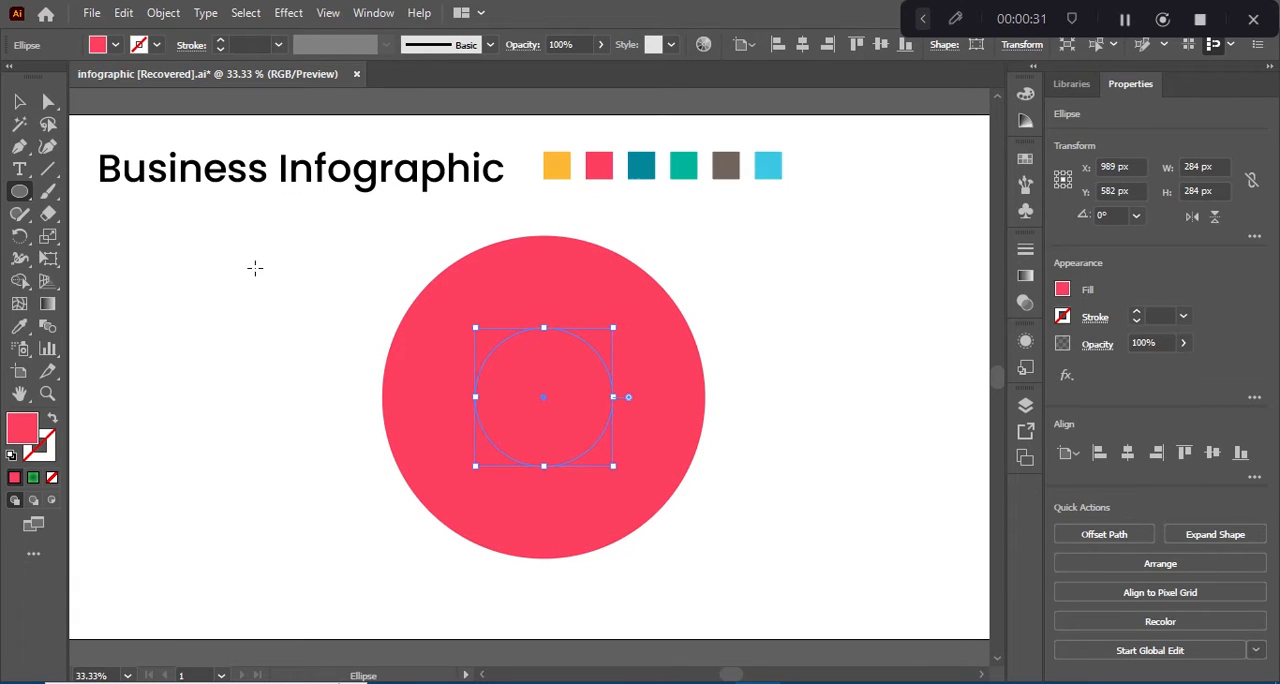
Step: Fill the small inner circle with white and deselect it
click(21, 102)
click(356, 386)
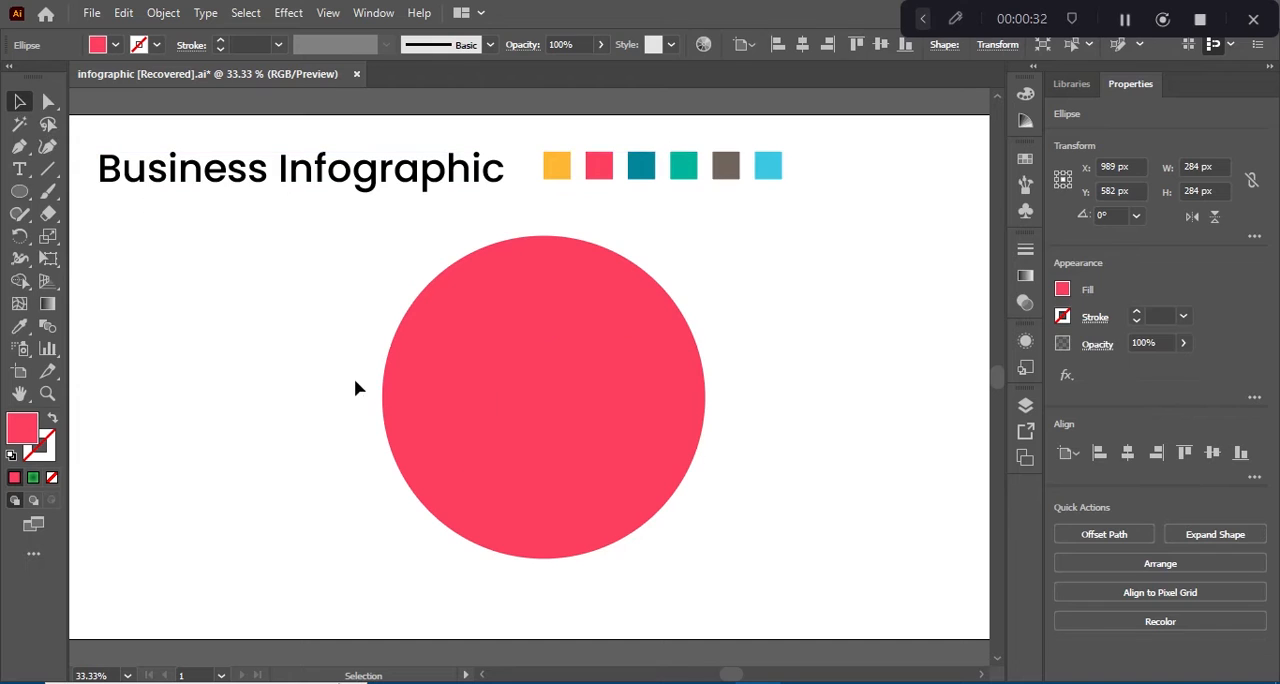
click(560, 394)
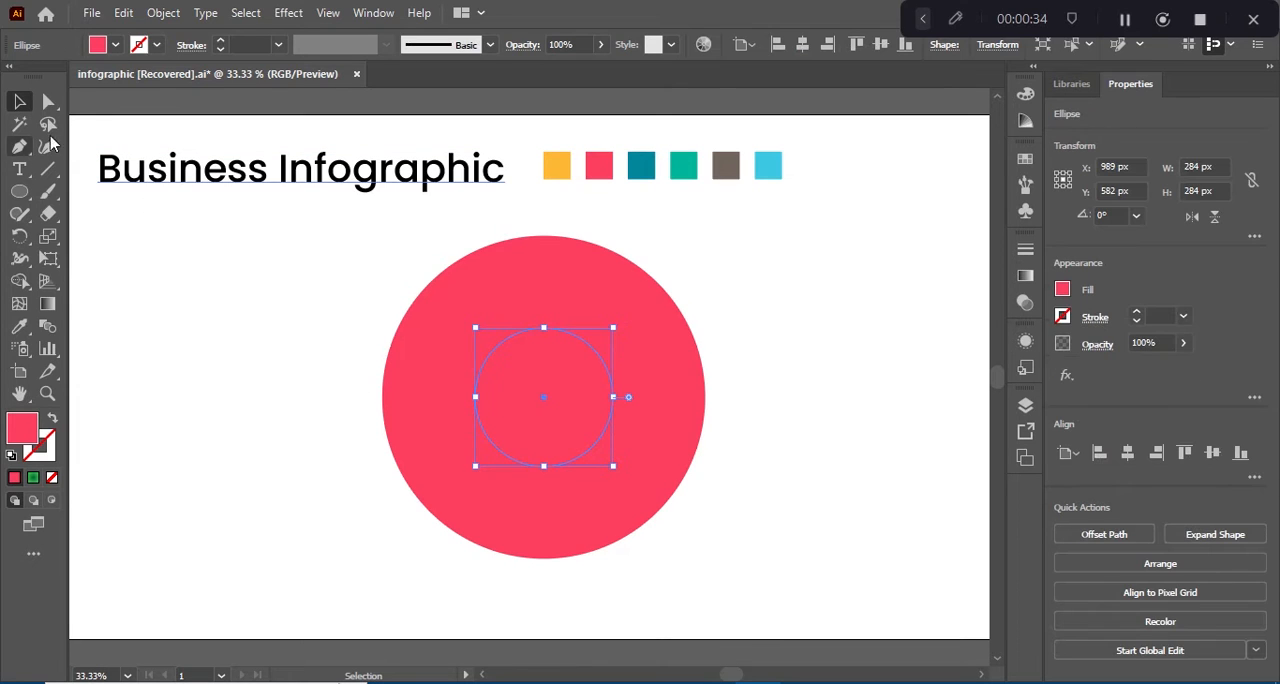
click(115, 45)
click(38, 77)
click(258, 302)
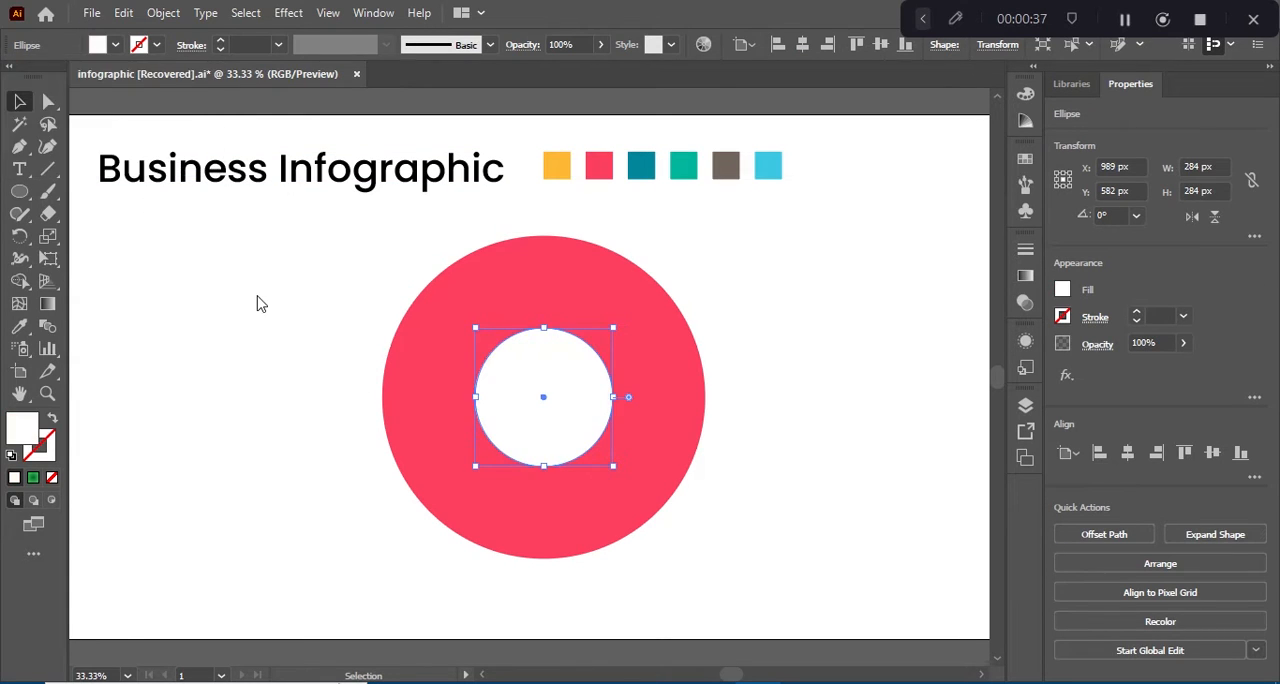
click(258, 302)
Step: Draw a vertical line about 792 px long across the ring and give it a 5 pt stroke
click(47, 168)
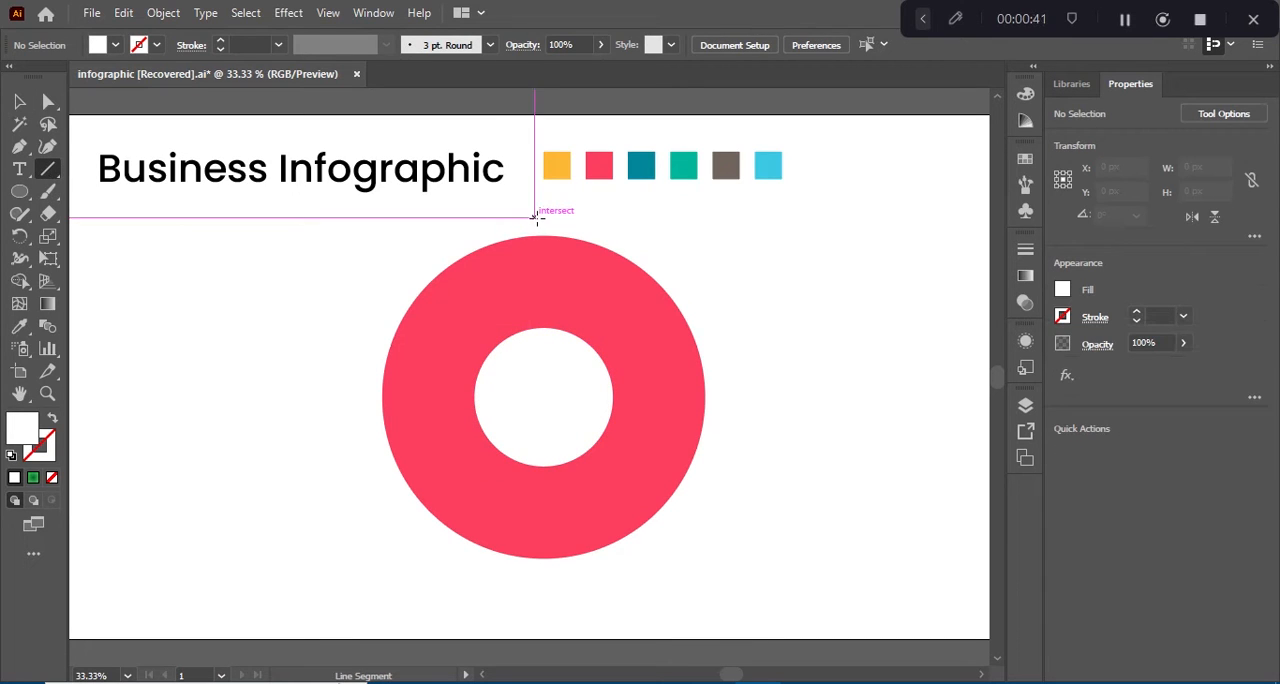
drag(533, 217, 534, 601)
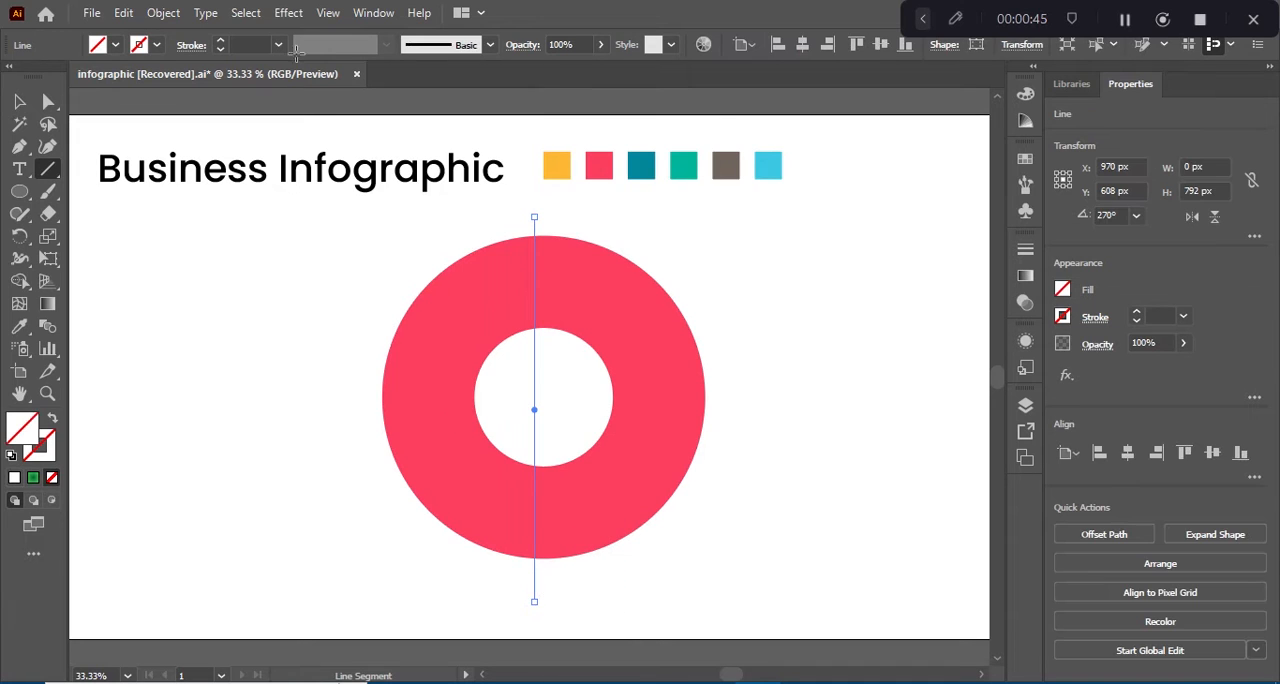
click(246, 40)
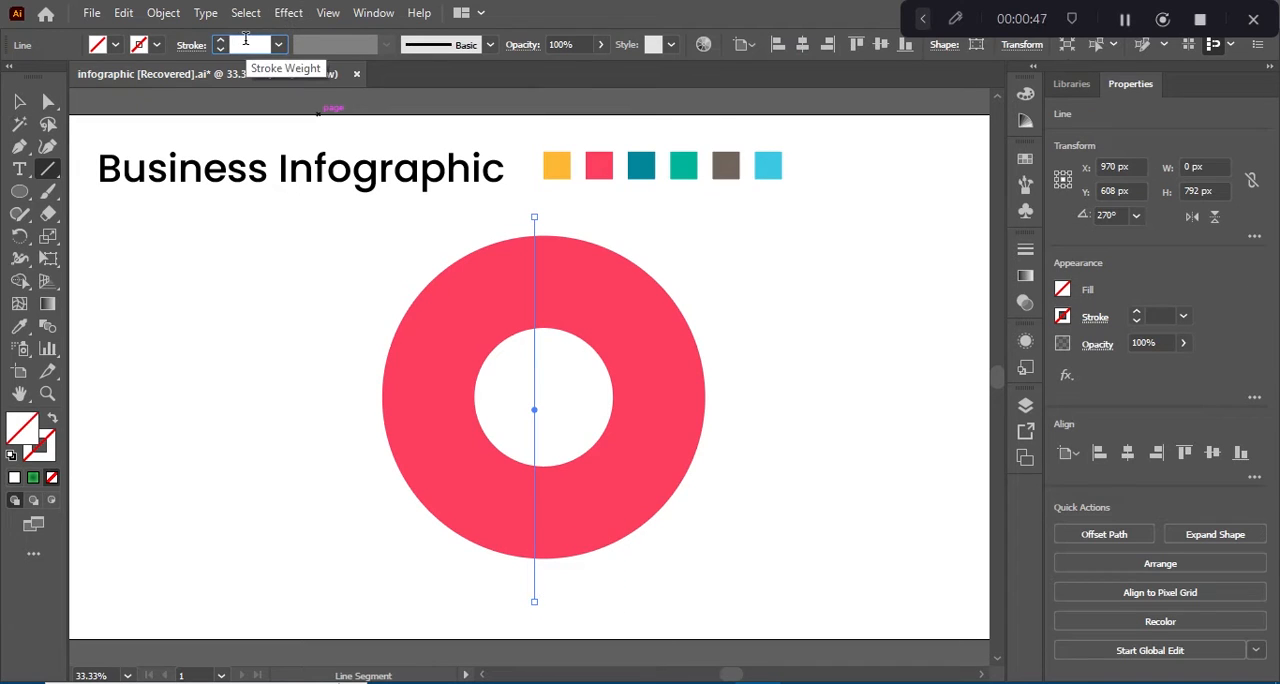
text(5)
key(Return)
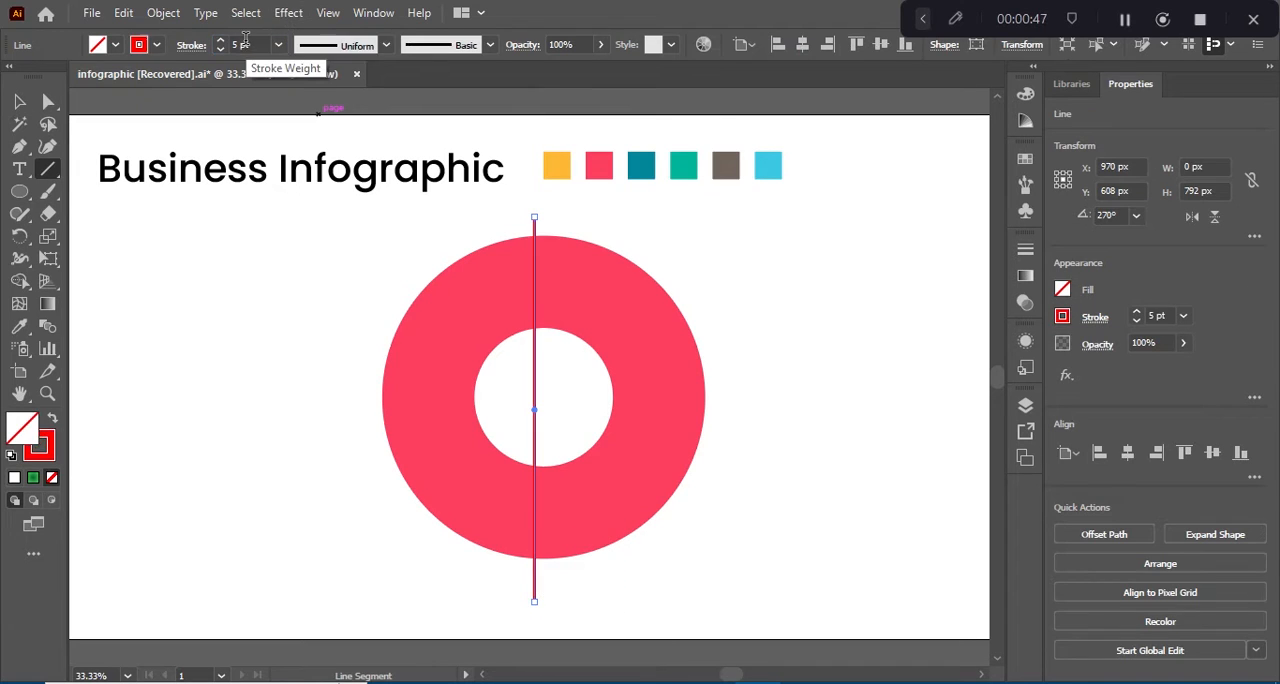
Step: Change the line's stroke to black and raise its weight to 10 pt
click(157, 46)
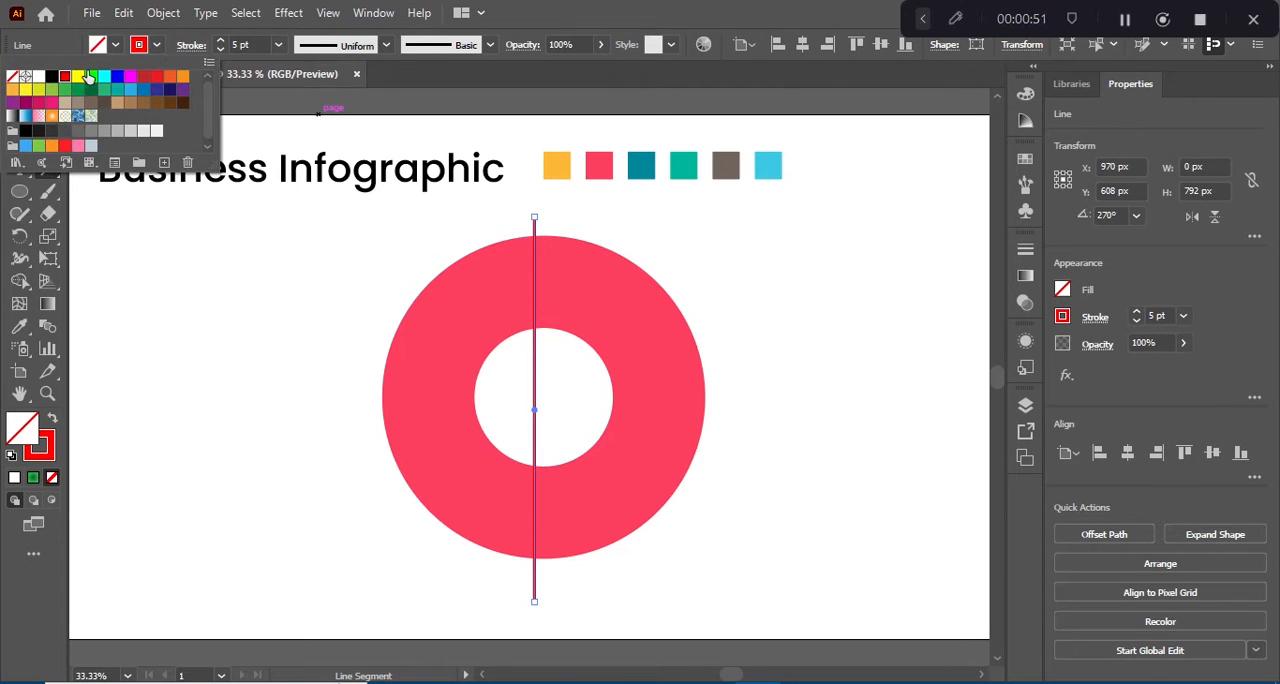
click(53, 77)
click(261, 45)
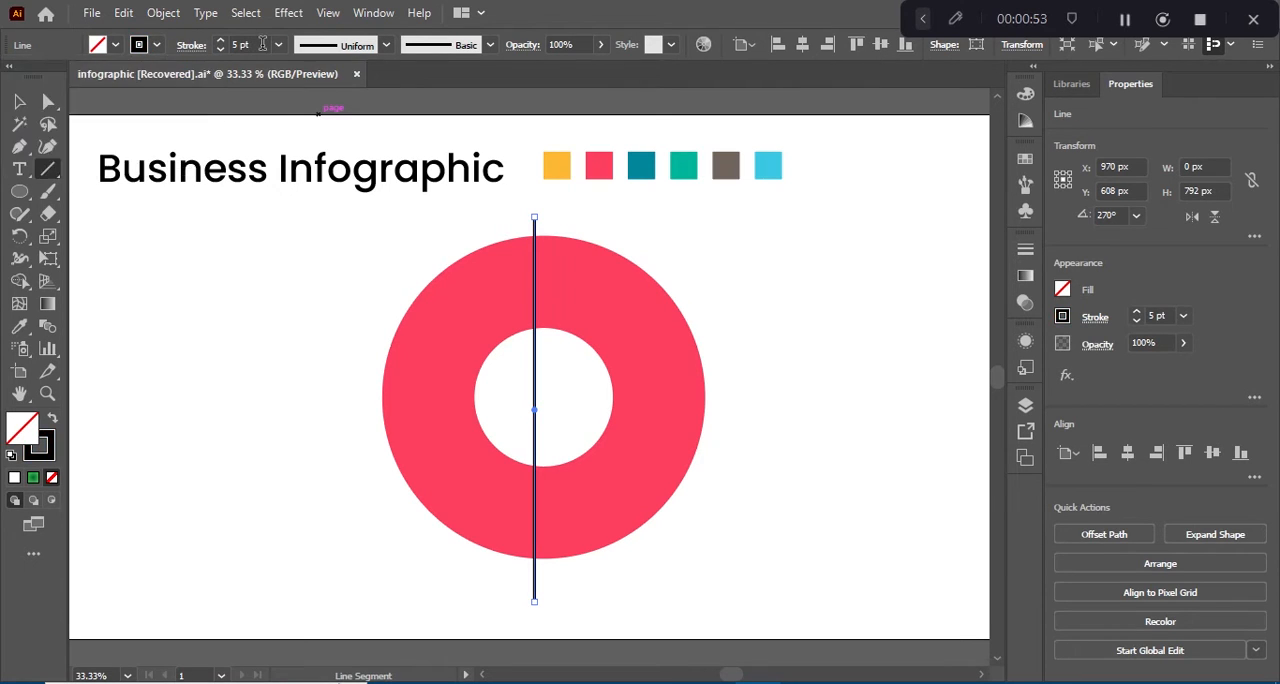
click(262, 44)
key(Up)
key(Up)
key(Up)
key(Up)
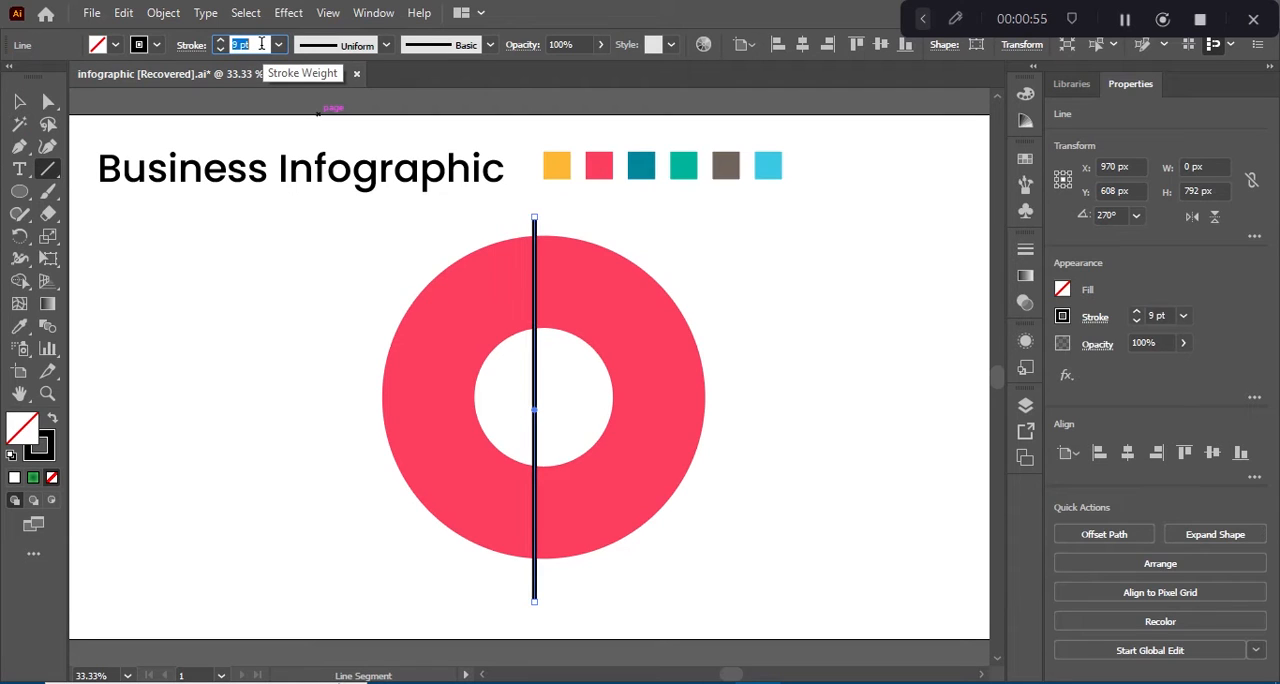
key(Up)
key(Return)
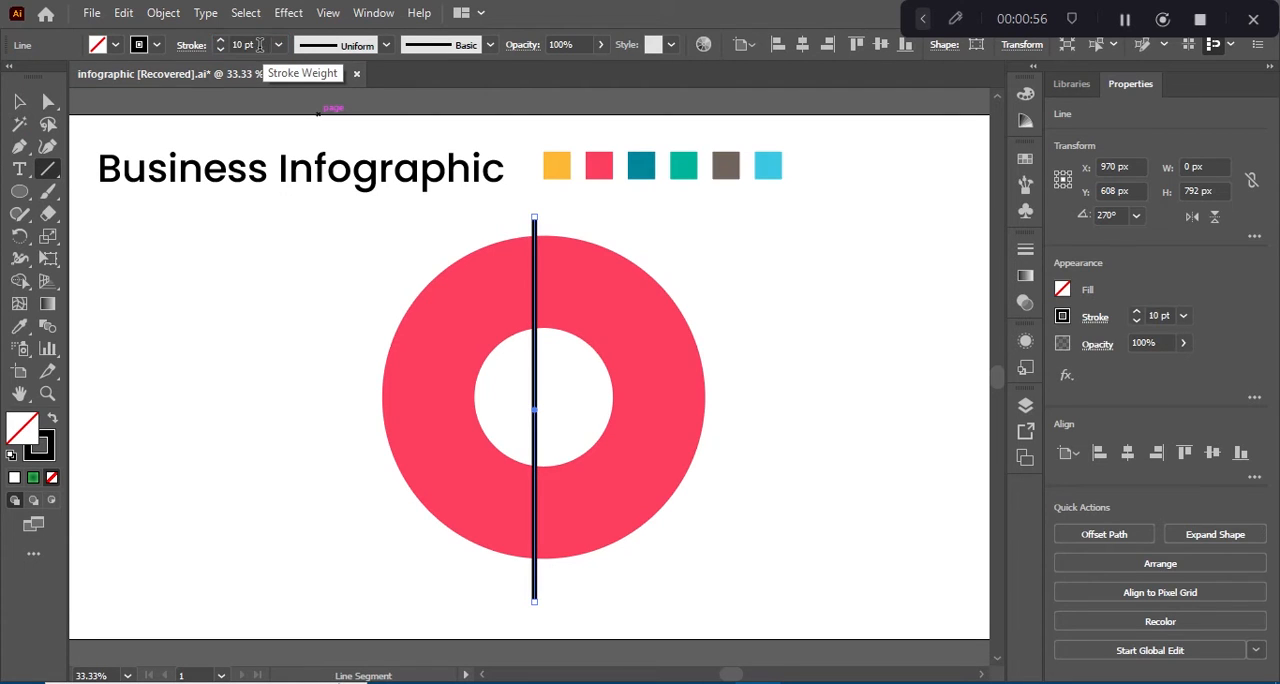
Step: Centre the line horizontally and vertically on the large circle, using the circle as the key object
click(20, 103)
click(450, 383)
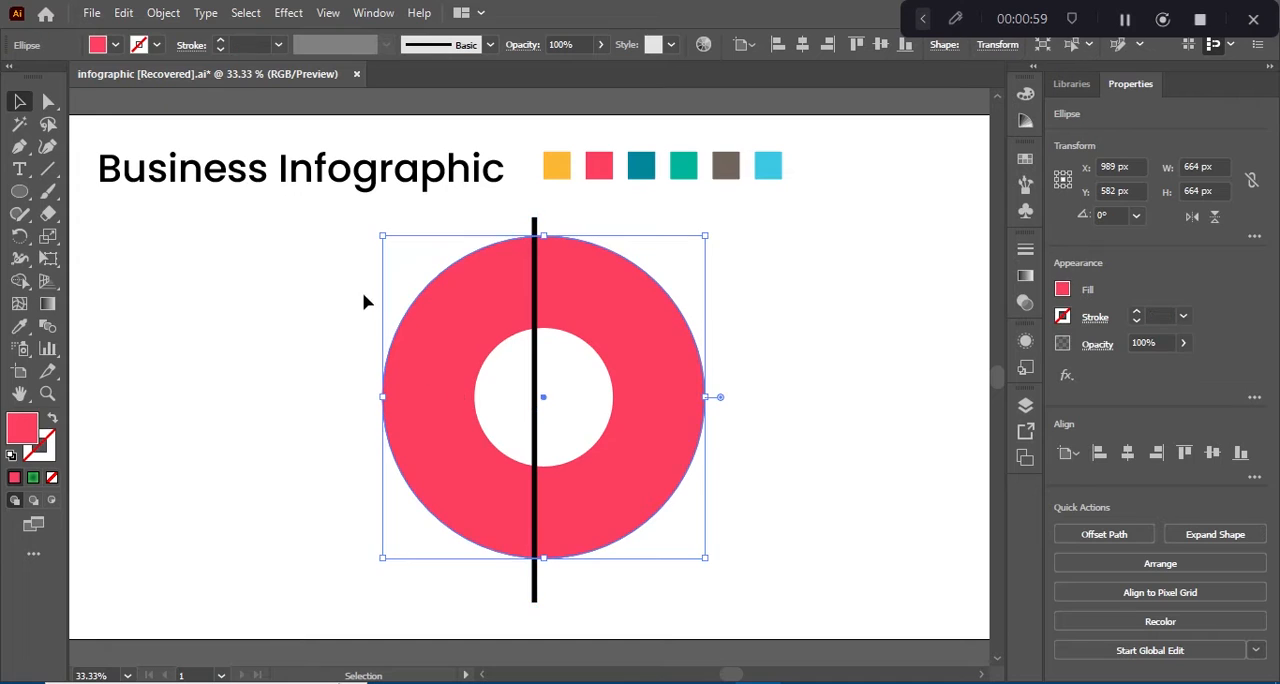
shift+click(535, 290)
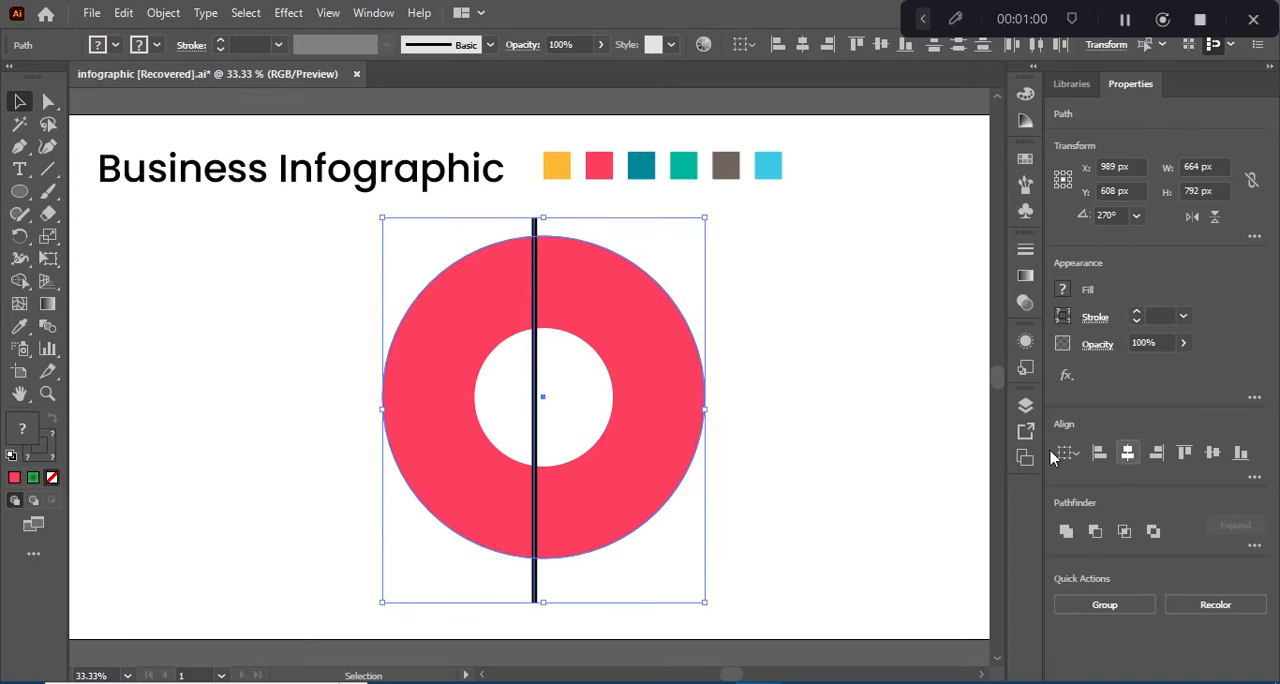
click(686, 406)
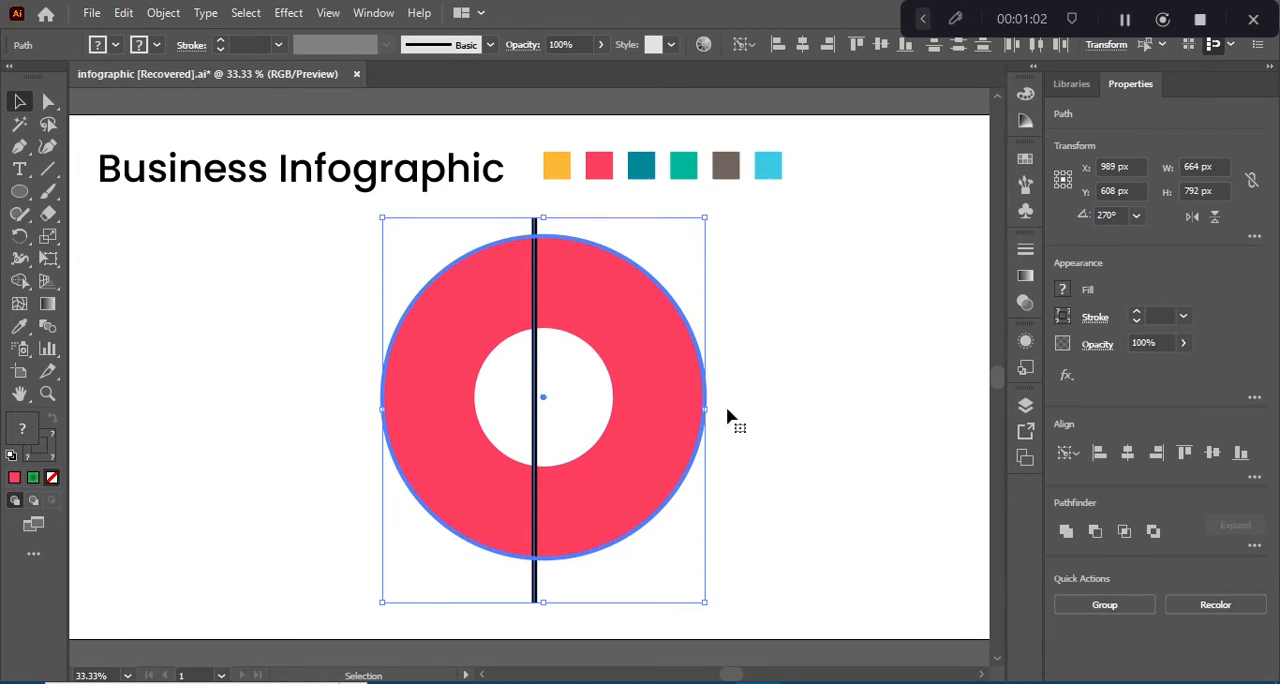
click(1126, 455)
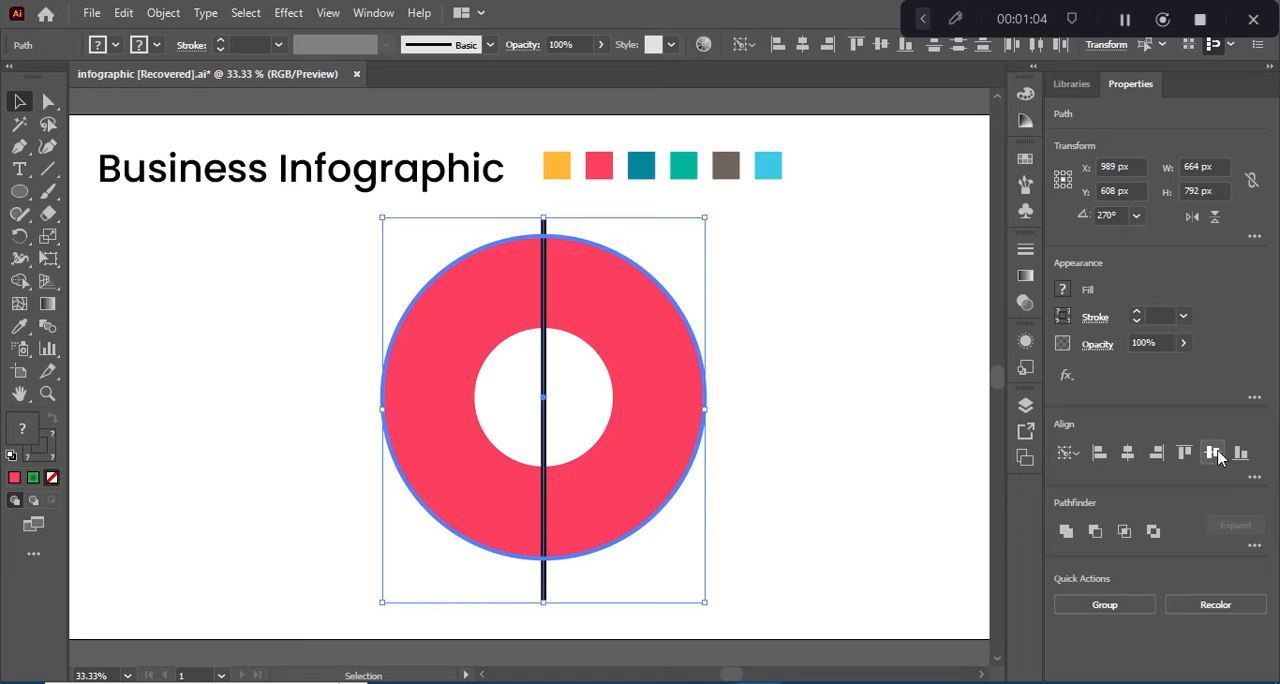
click(828, 453)
Step: Expand the vertical line's stroke into a filled shape
click(546, 314)
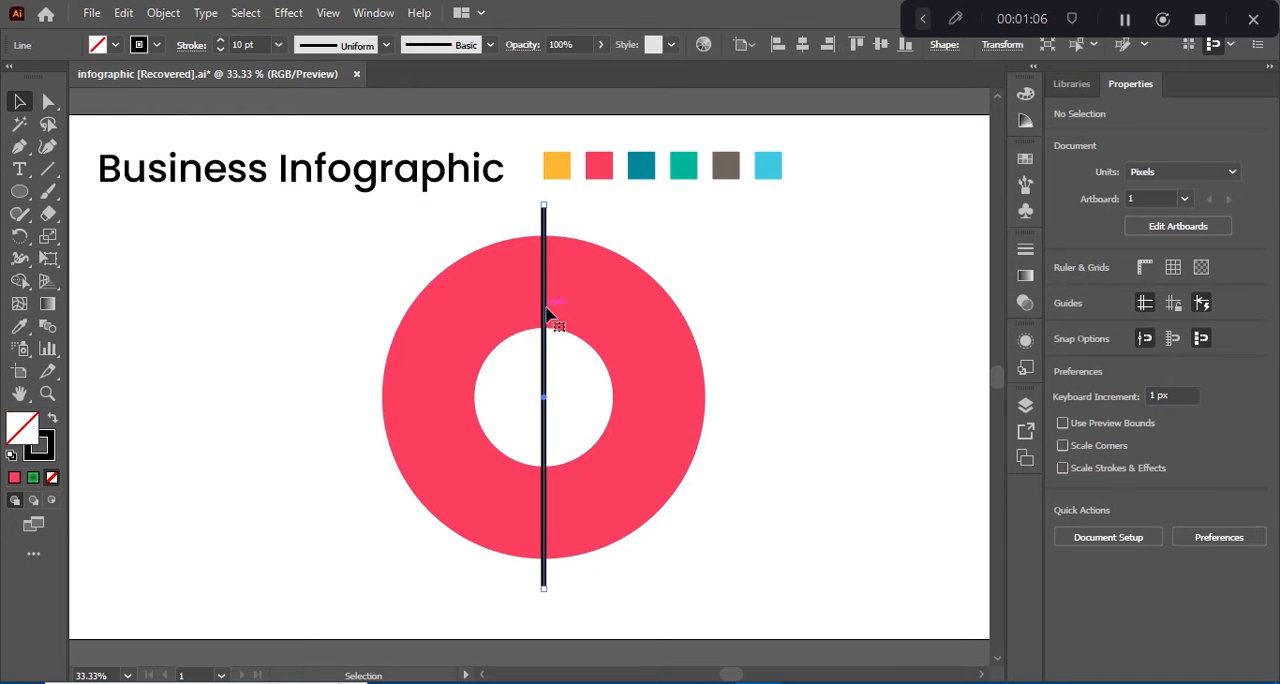
click(165, 13)
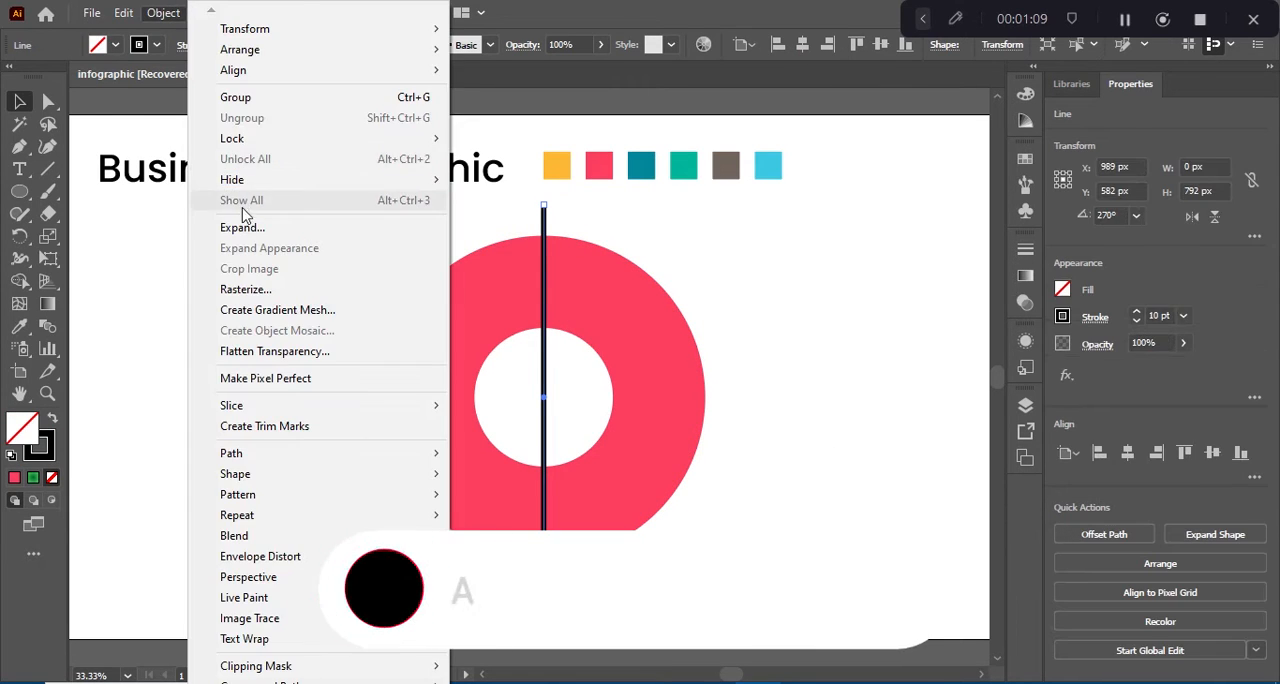
click(240, 224)
click(588, 455)
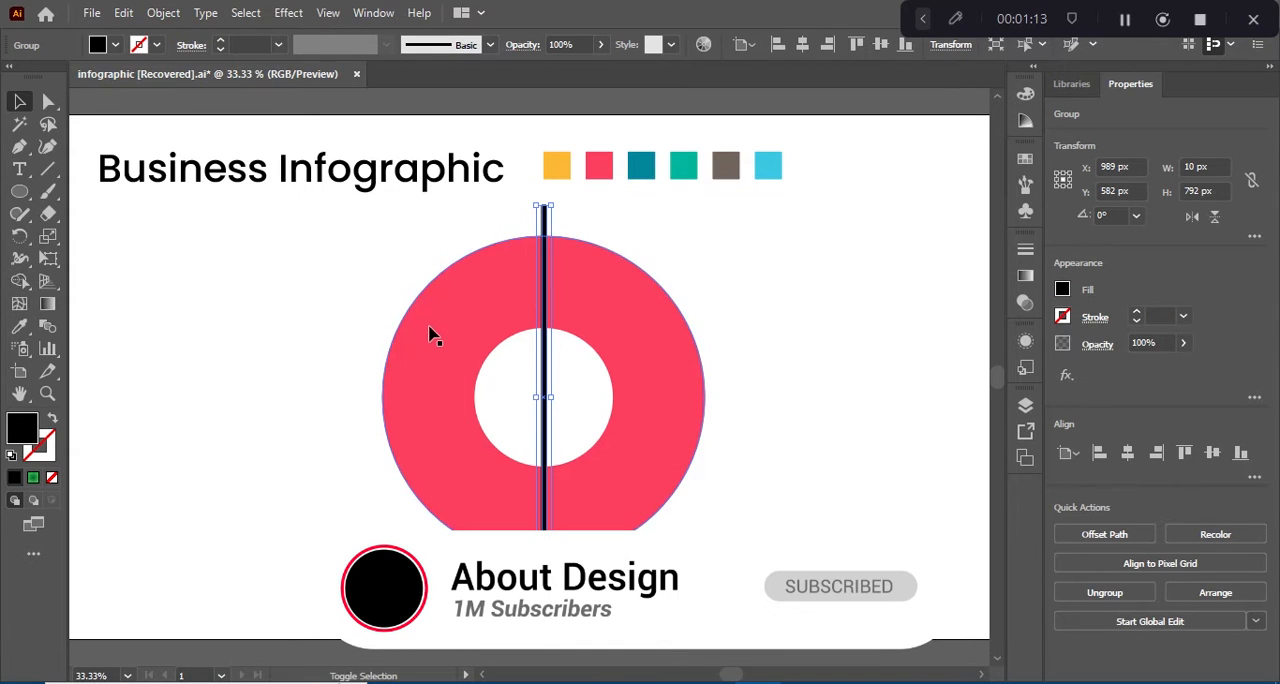
Step: Rotate a copy of the expanded line by -30° about the ring's centre and repeat the transformation around the full circle
click(20, 236)
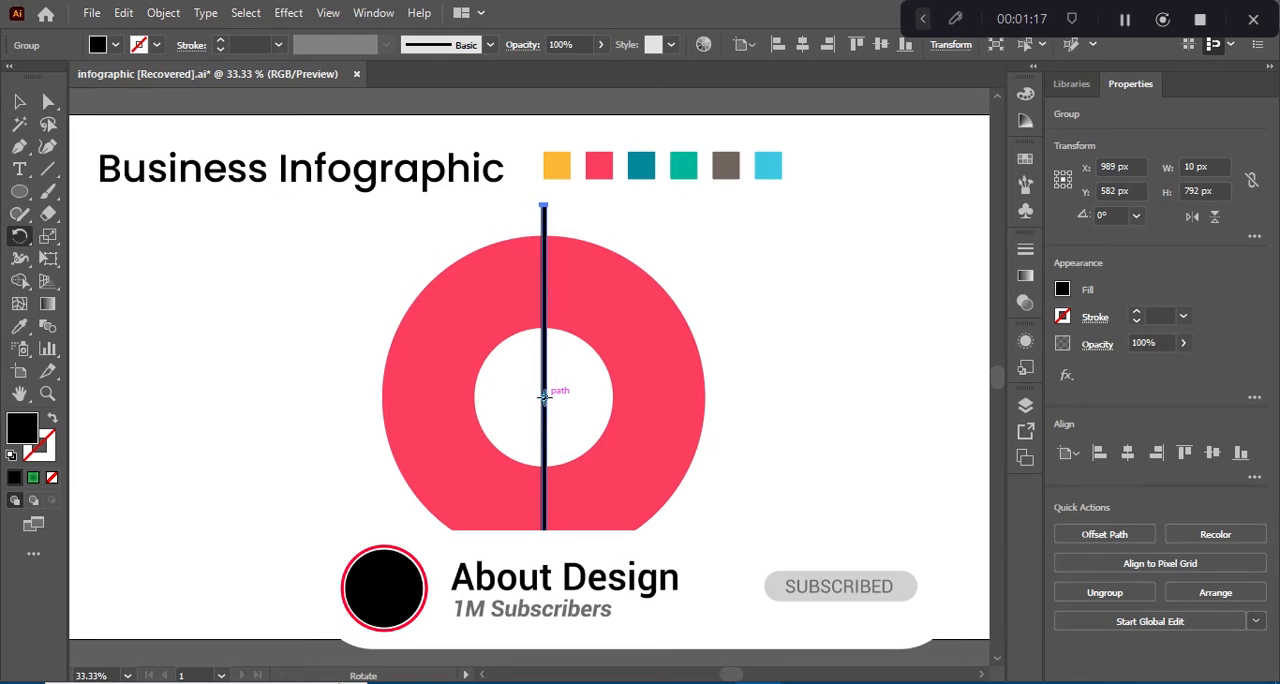
alt+click(546, 403)
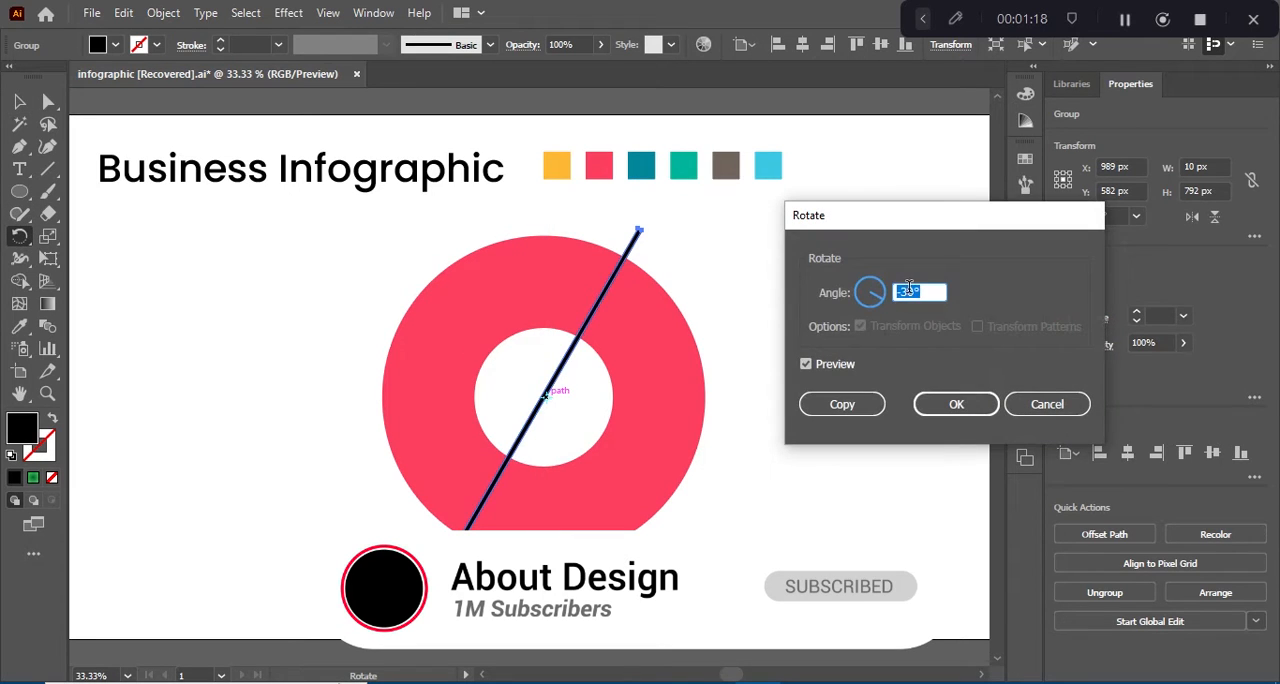
click(845, 405)
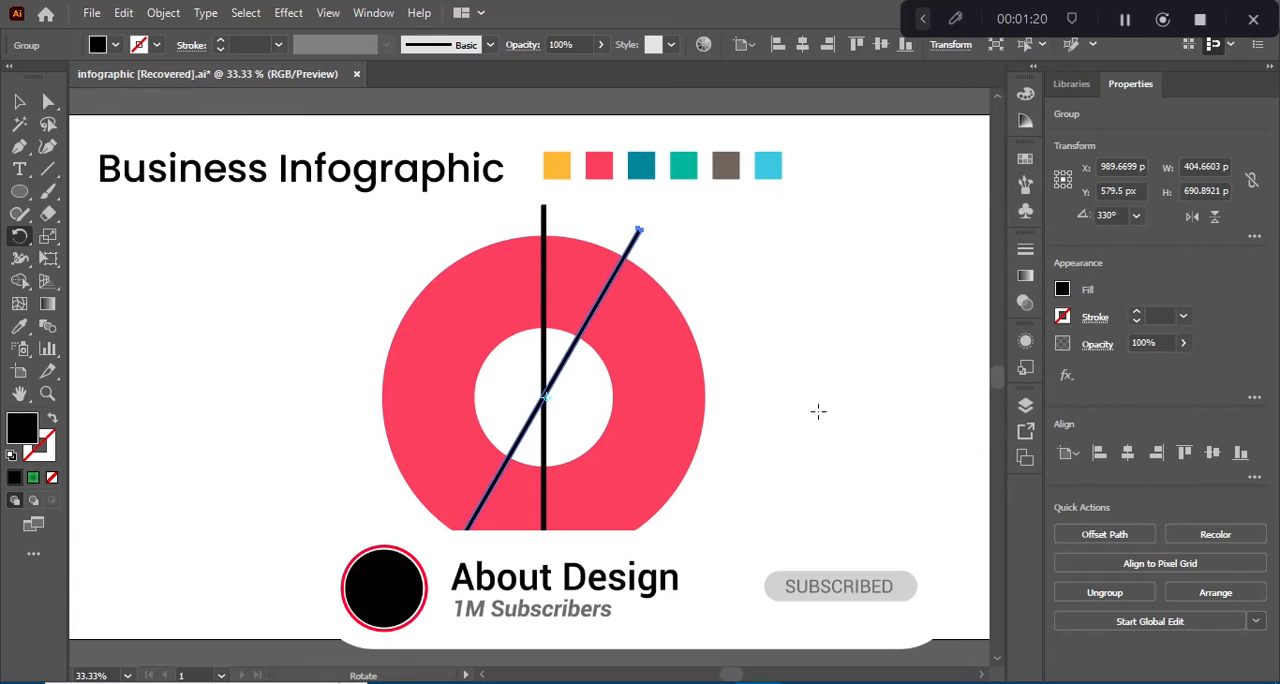
key(ctrl+d)
key(ctrl+d)
key(ctrl+d)
key(ctrl+d)
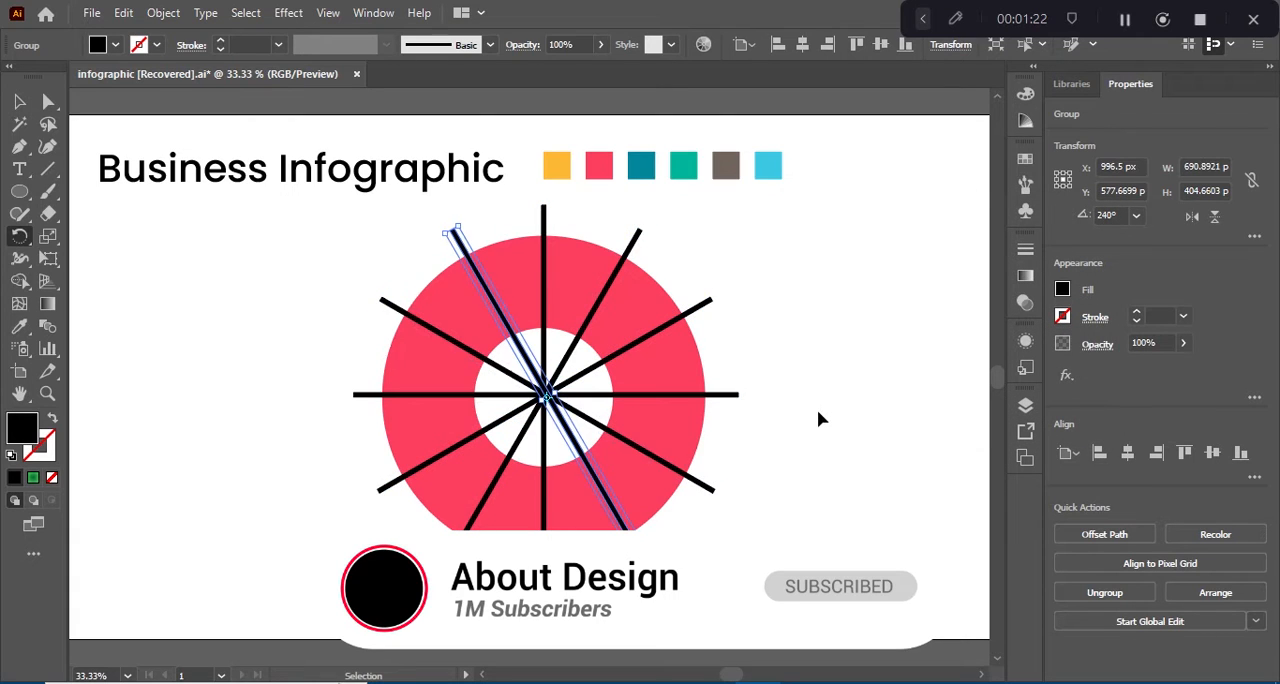
click(20, 104)
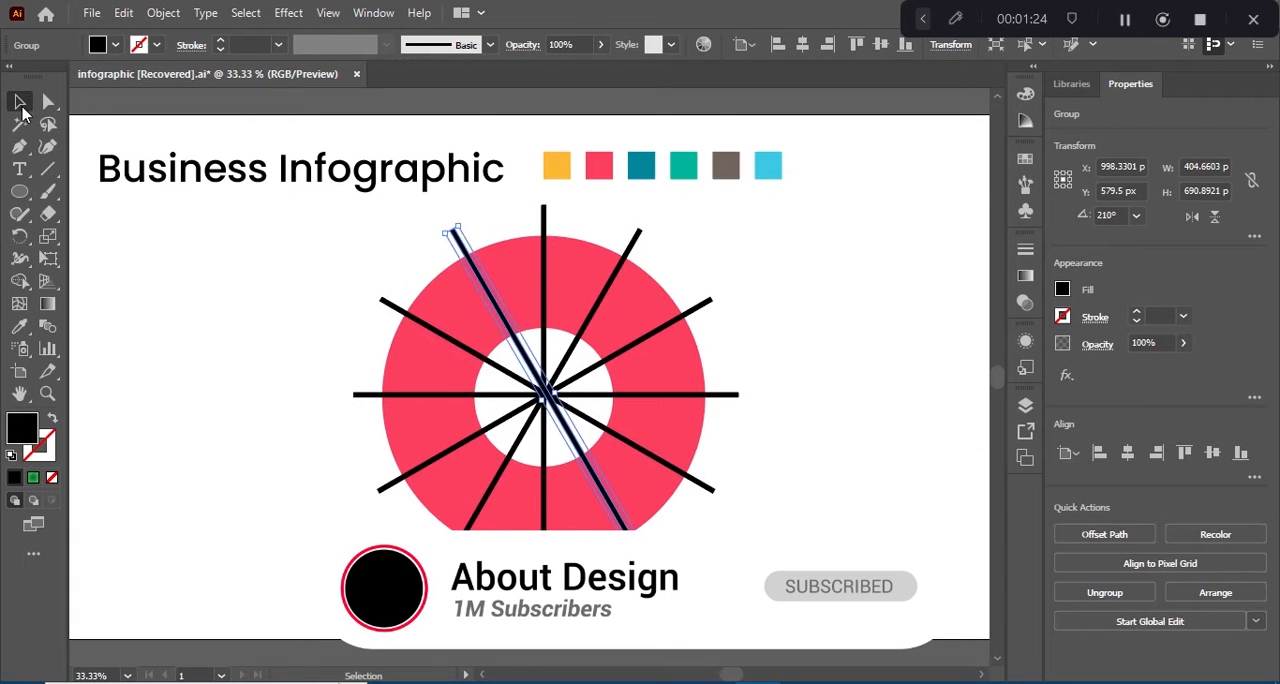
key(ctrl+shift+a)
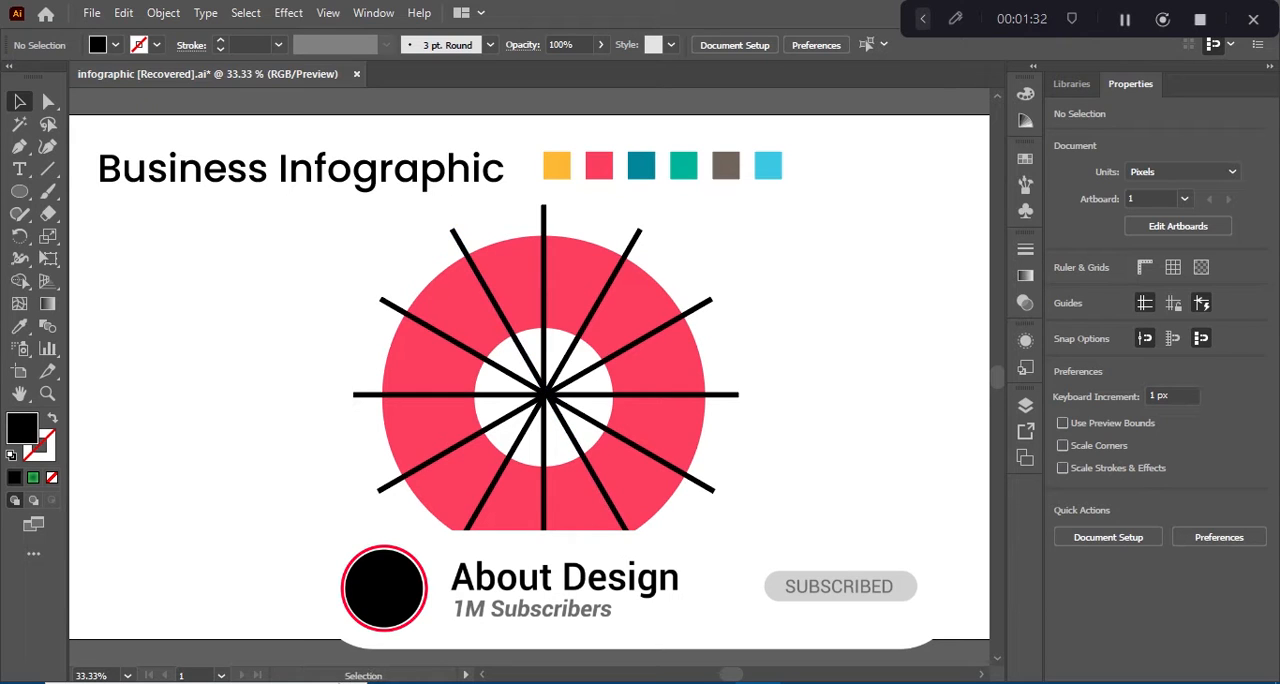
Step: Remove the duplicate vertical line that doubles up at the middle of the ring
click(455, 236)
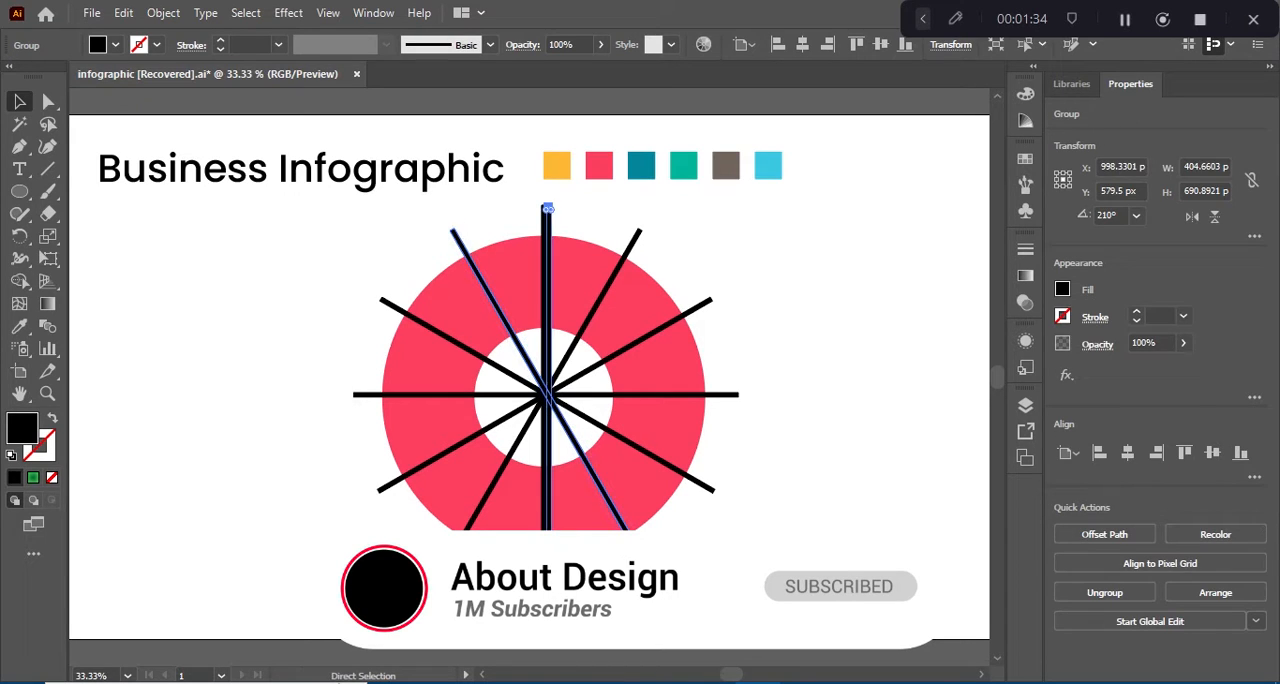
click(547, 212)
key(ctrl+shift+a)
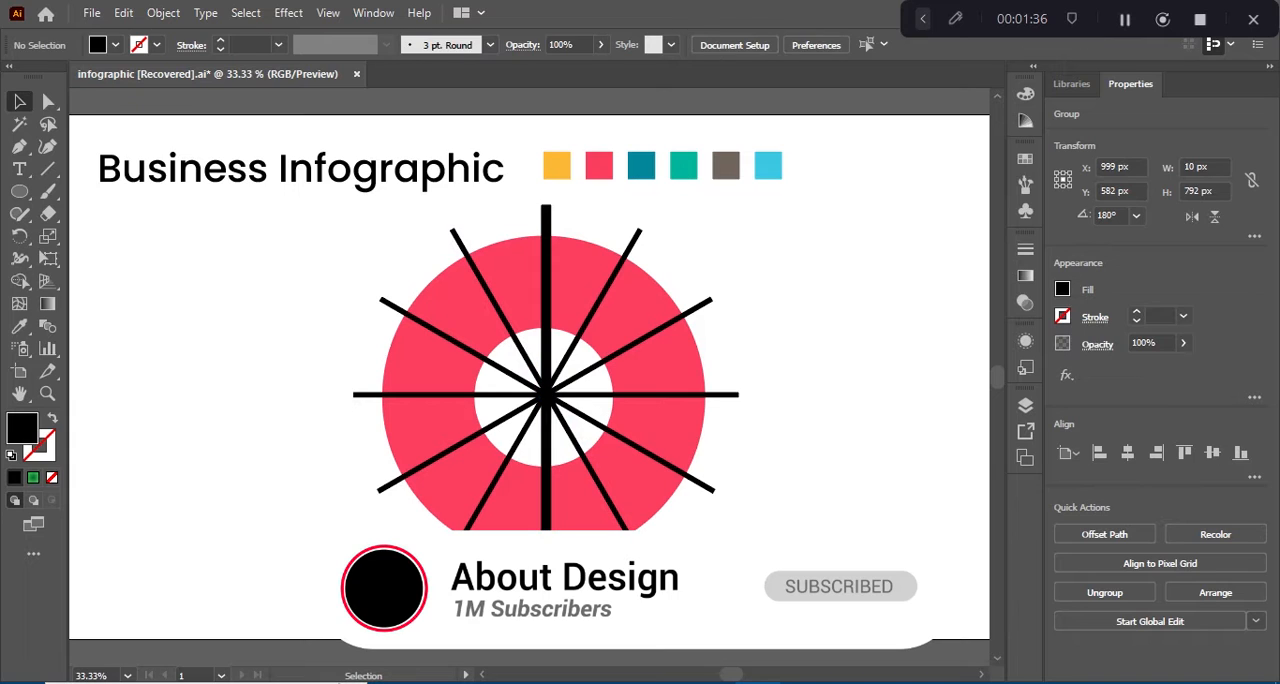
click(545, 262)
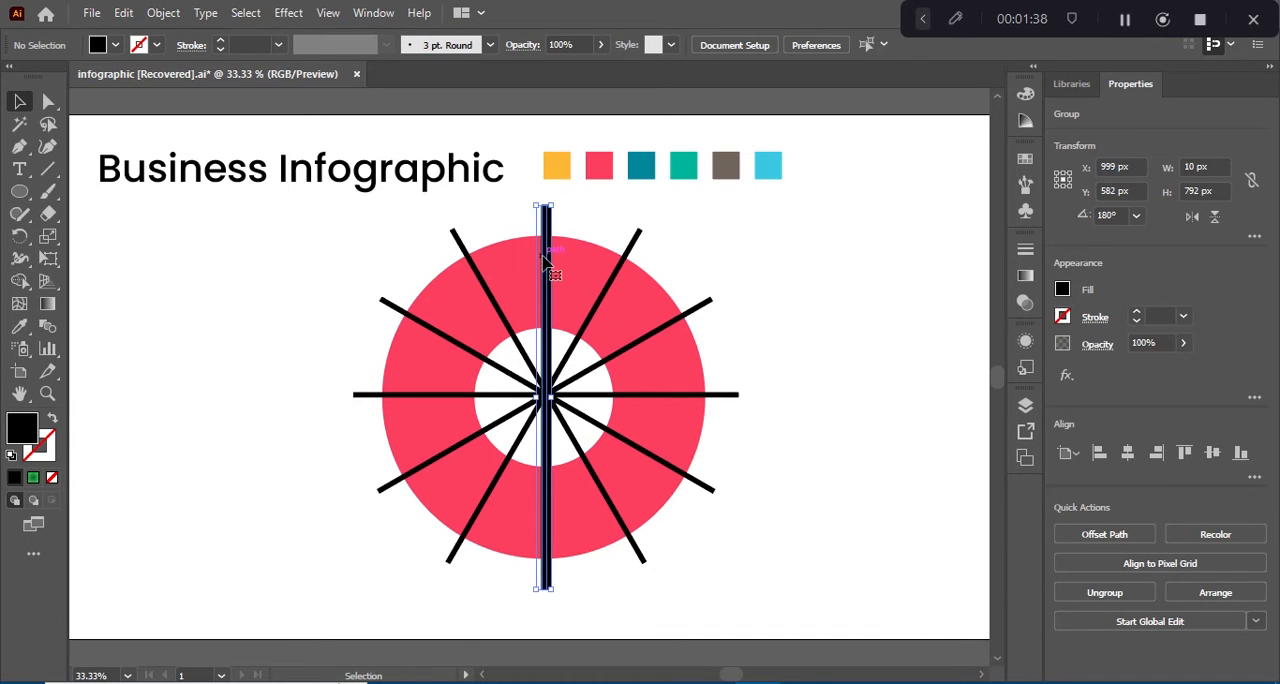
key(ctrl+shift+a)
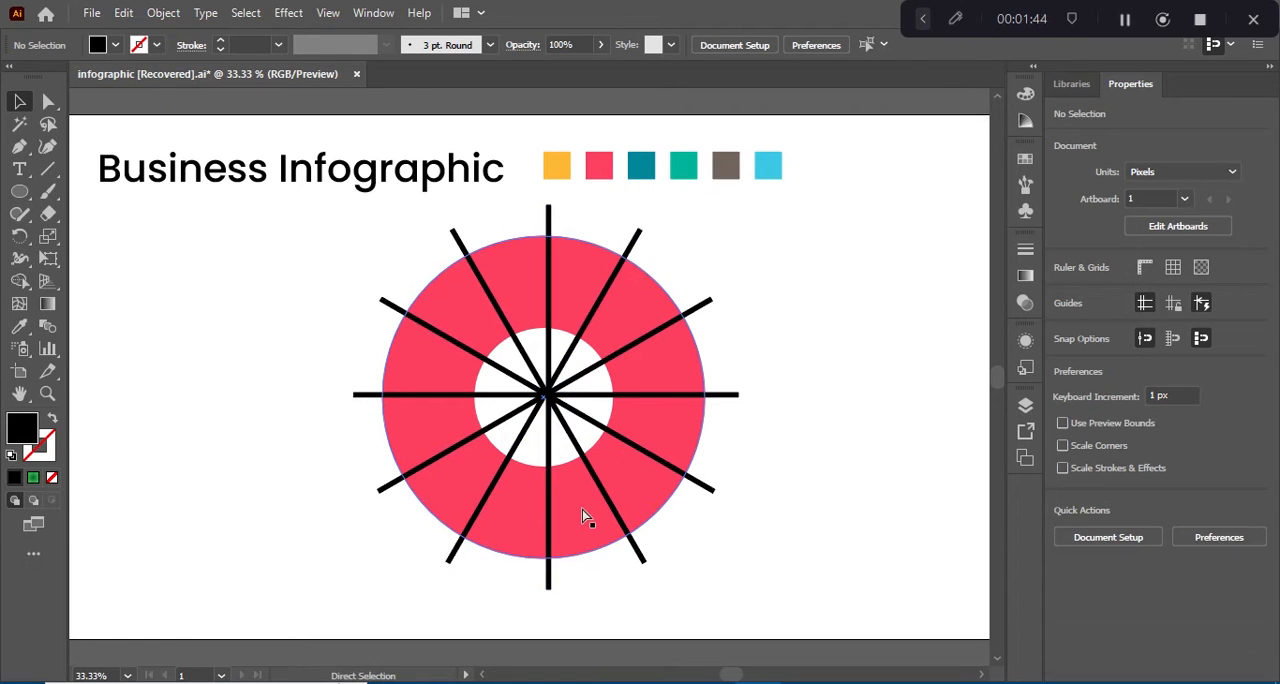
Step: Undo the line removal, the rotated copies and the expansion, back to the single stroked vertical line
key(ctrl+z)
key(ctrl+z)
key(ctrl+z)
key(ctrl+z)
key(ctrl+z)
key(ctrl+z)
key(ctrl+z)
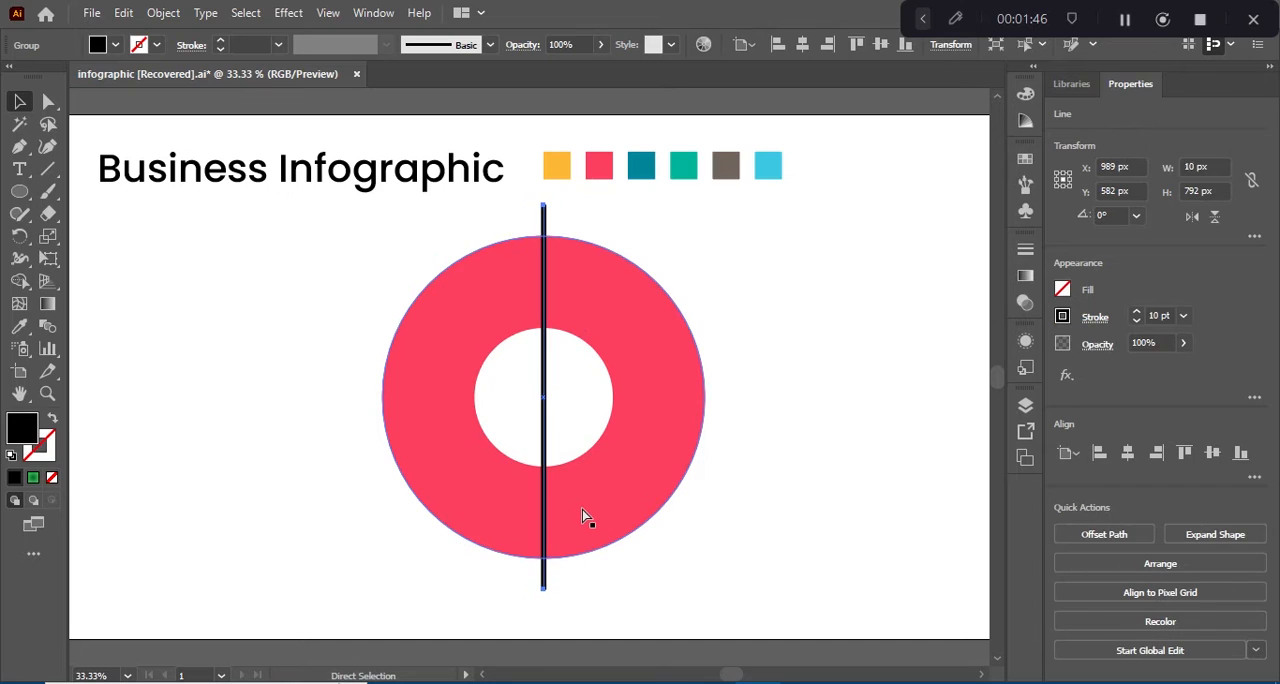
Step: Rotate a copy of the stroked vertical line by -30° about the ring's centre and repeat the copy around the circle
click(22, 238)
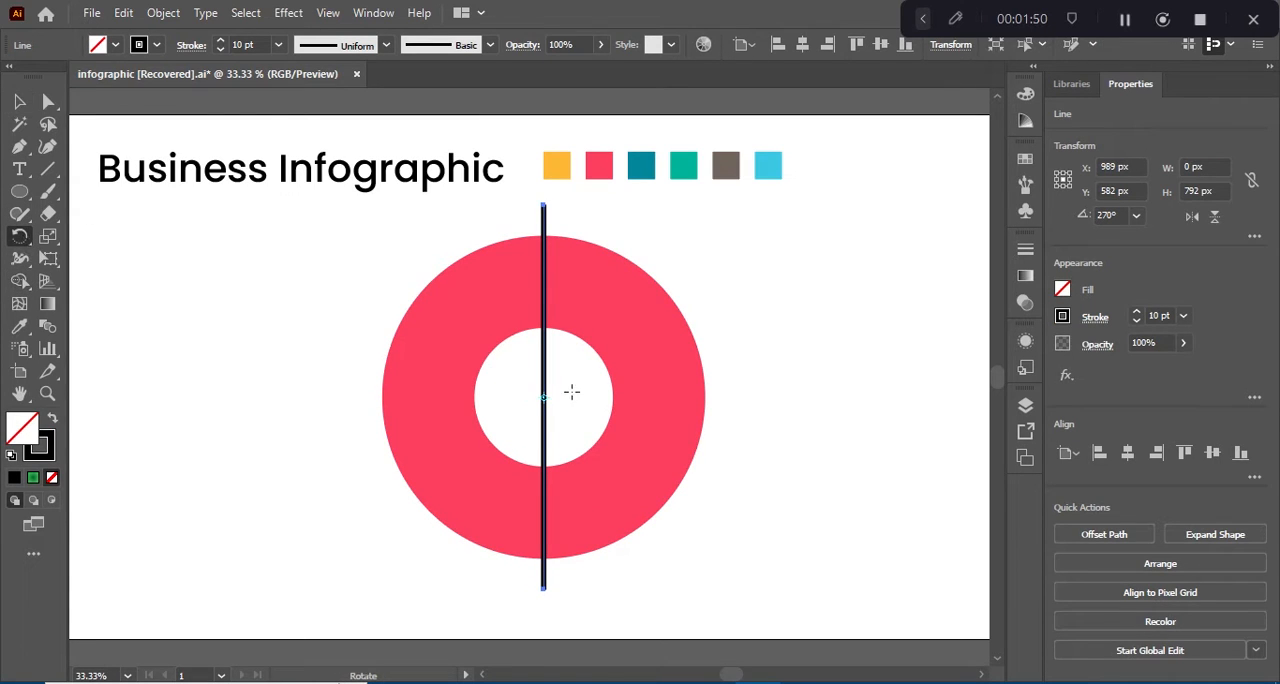
alt+click(541, 398)
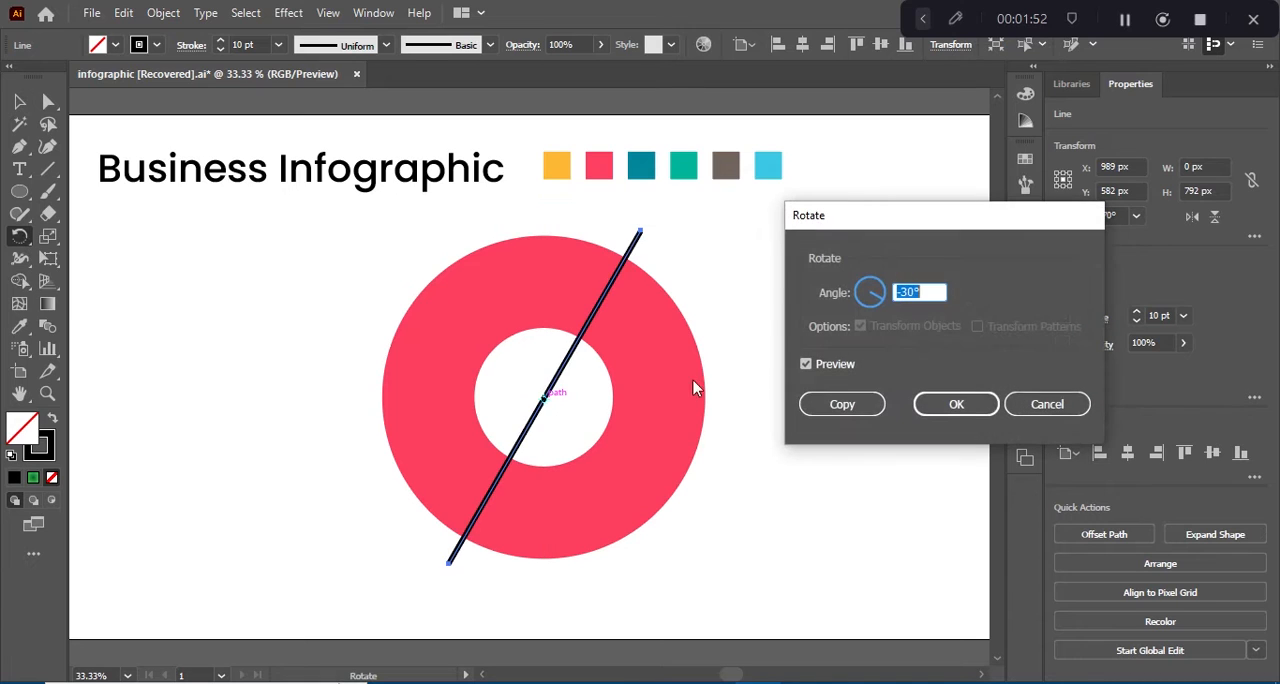
click(838, 404)
key(ctrl+d)
key(ctrl+d)
key(ctrl+d)
key(ctrl+d)
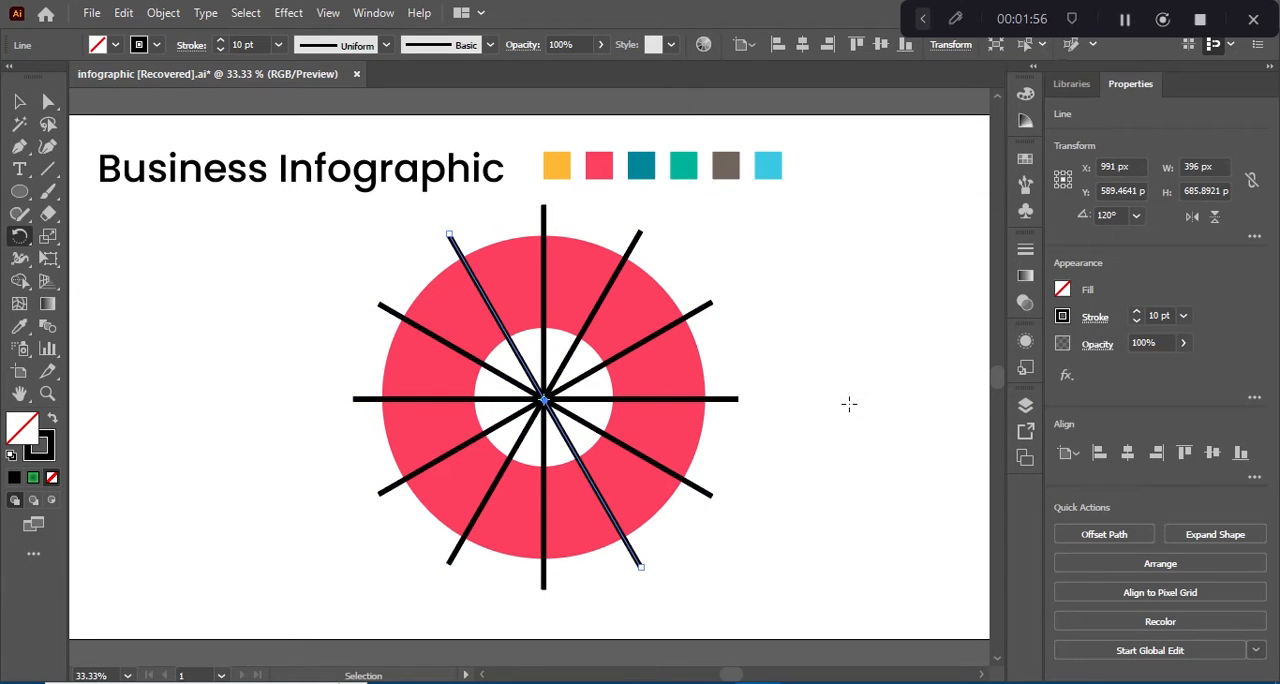
Step: Select the ring together with all the radial lines and expand their fills and strokes
key(v)
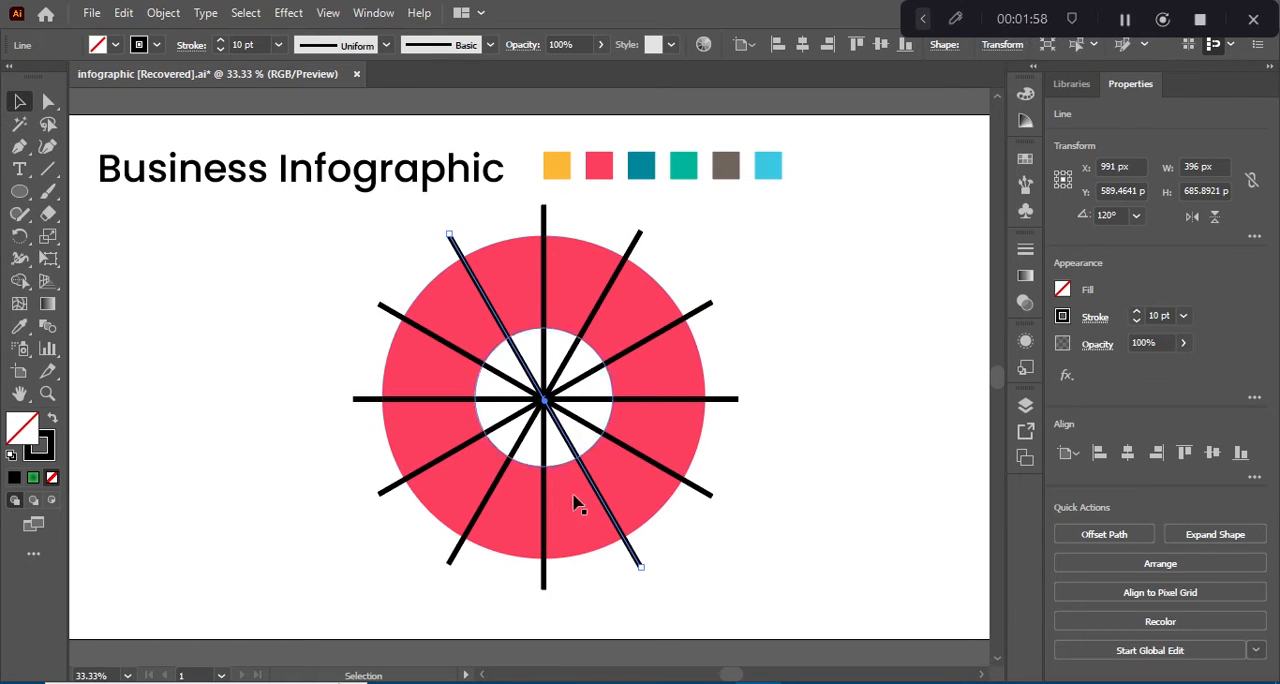
drag(688, 581, 411, 312)
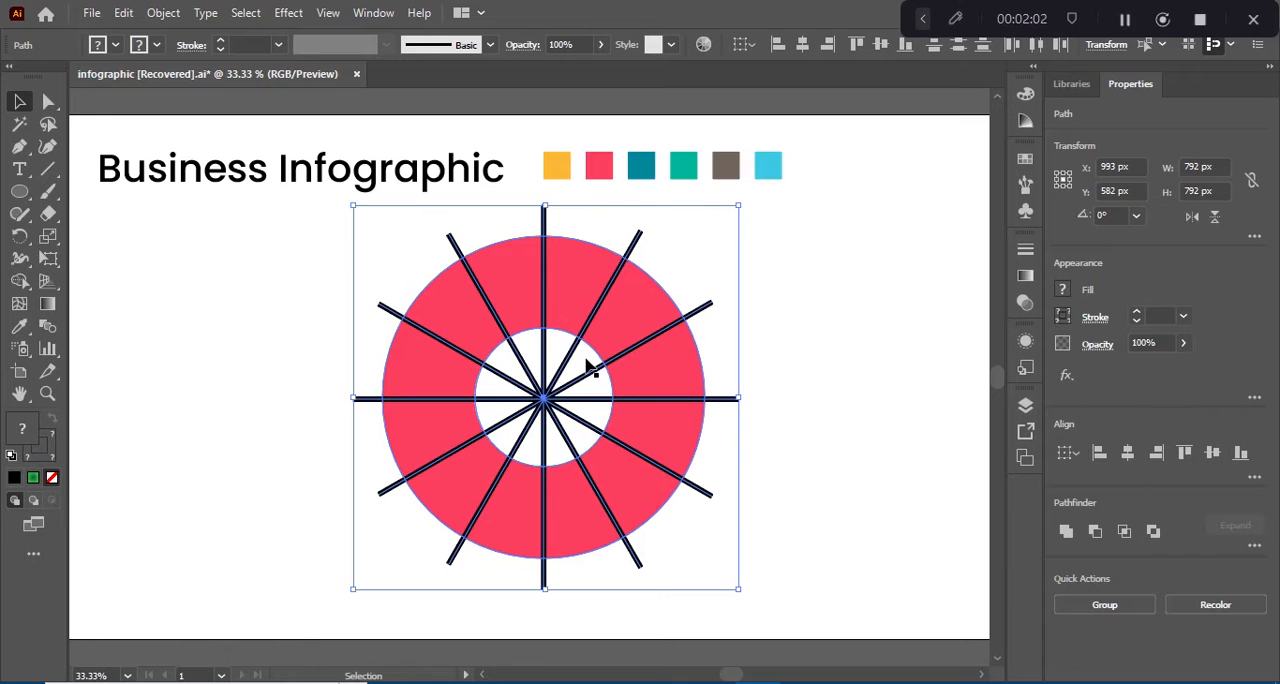
click(163, 12)
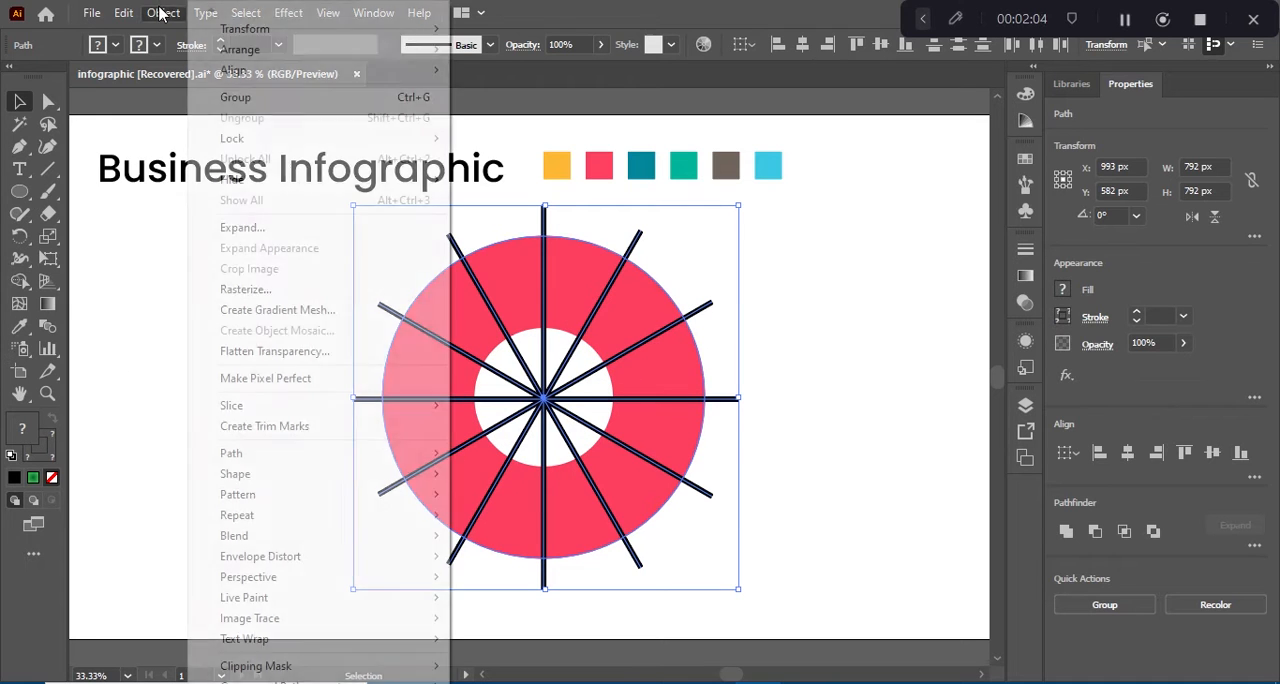
click(240, 228)
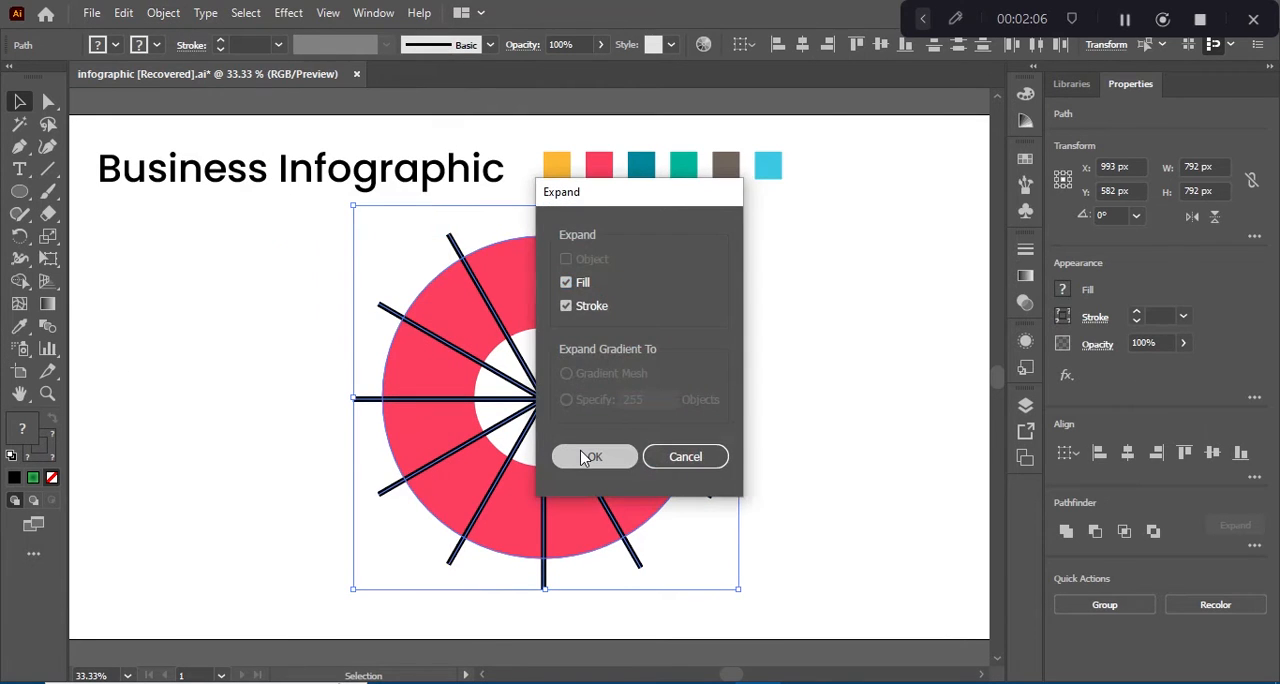
click(589, 455)
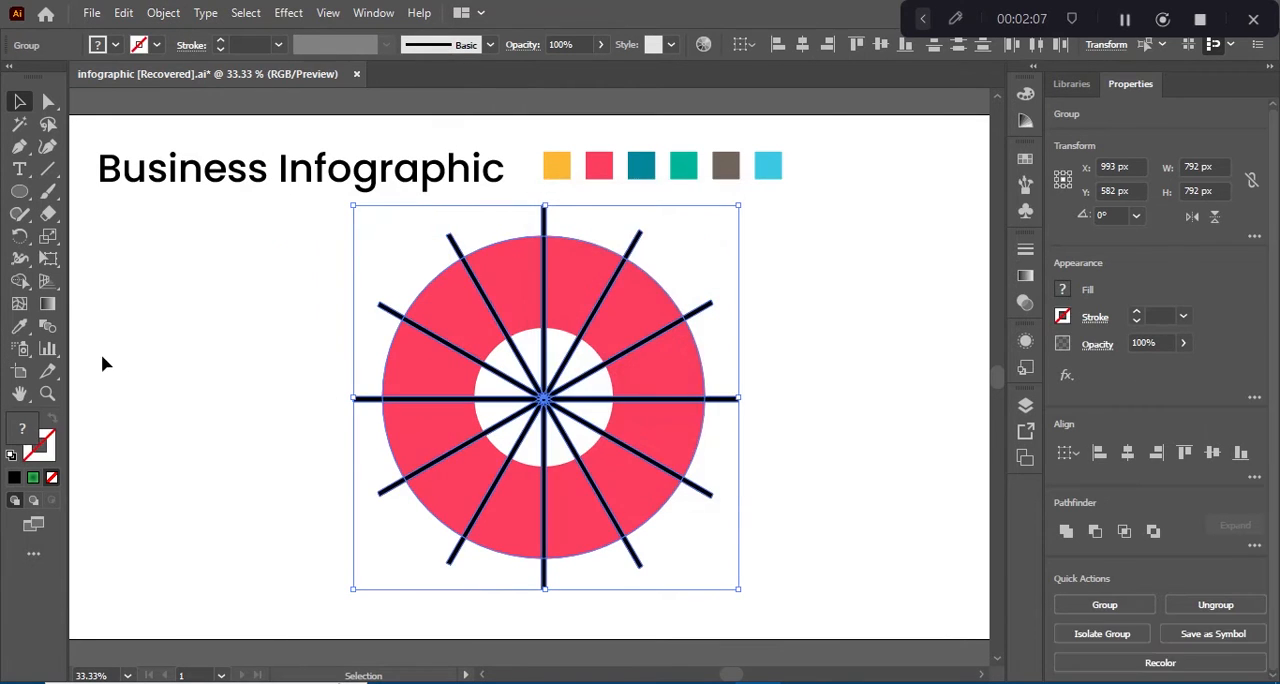
Step: With Shape Builder, rebuild the leftmost ring segment just above the horizontal line and give it a black fill
click(18, 283)
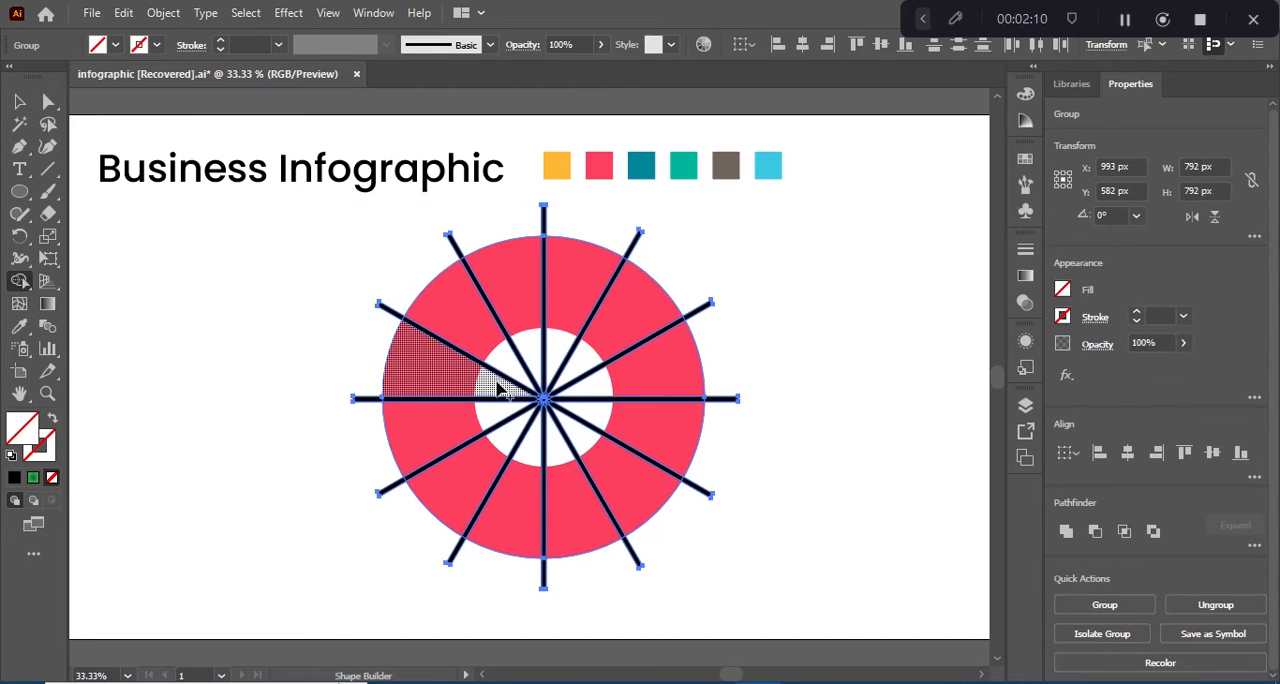
drag(492, 395, 440, 380)
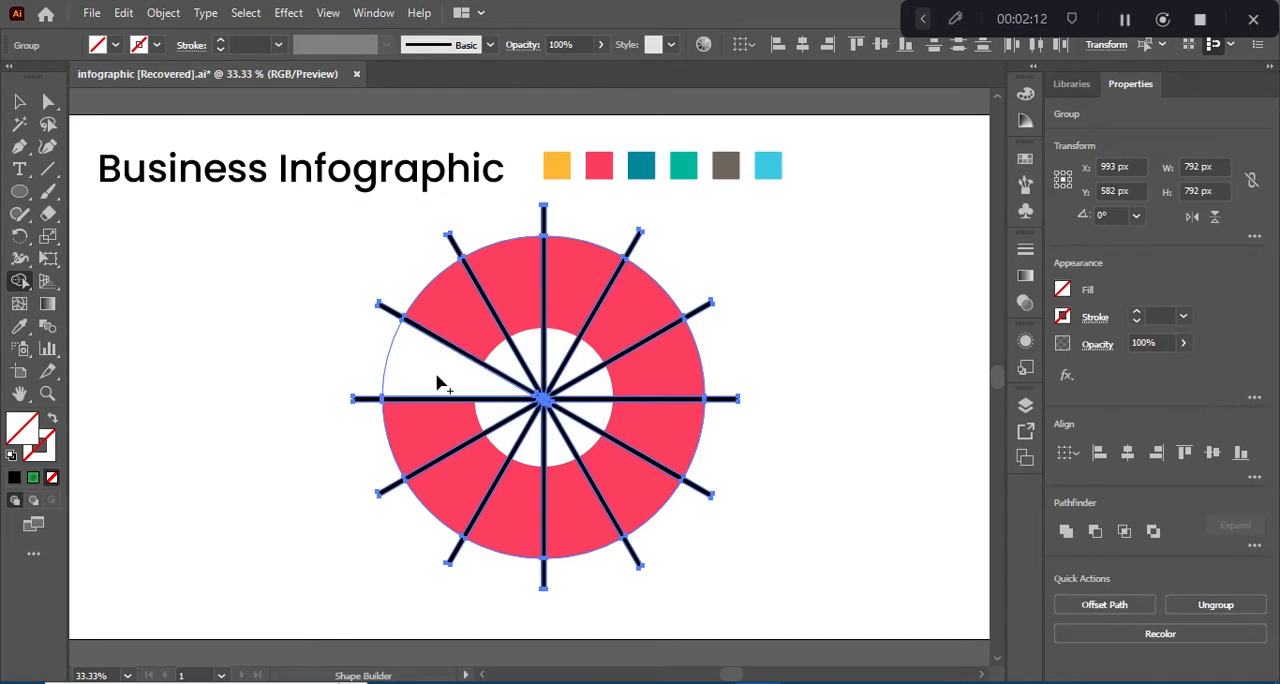
click(115, 45)
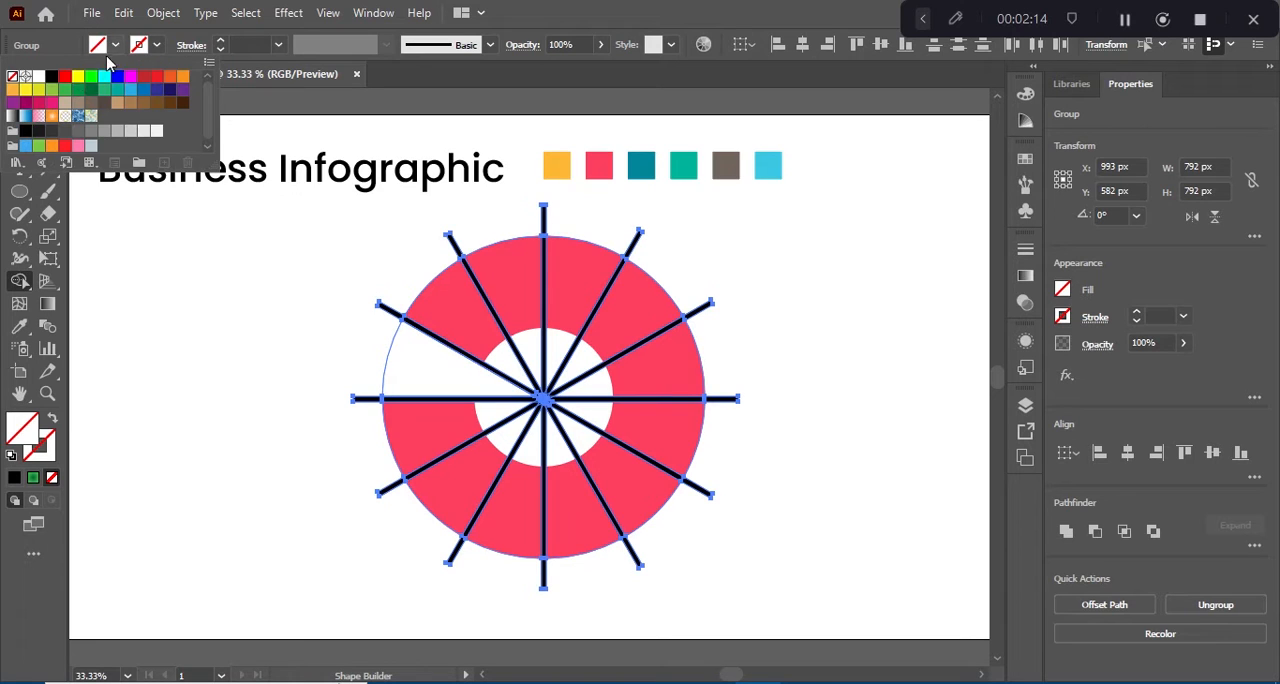
click(51, 76)
click(465, 380)
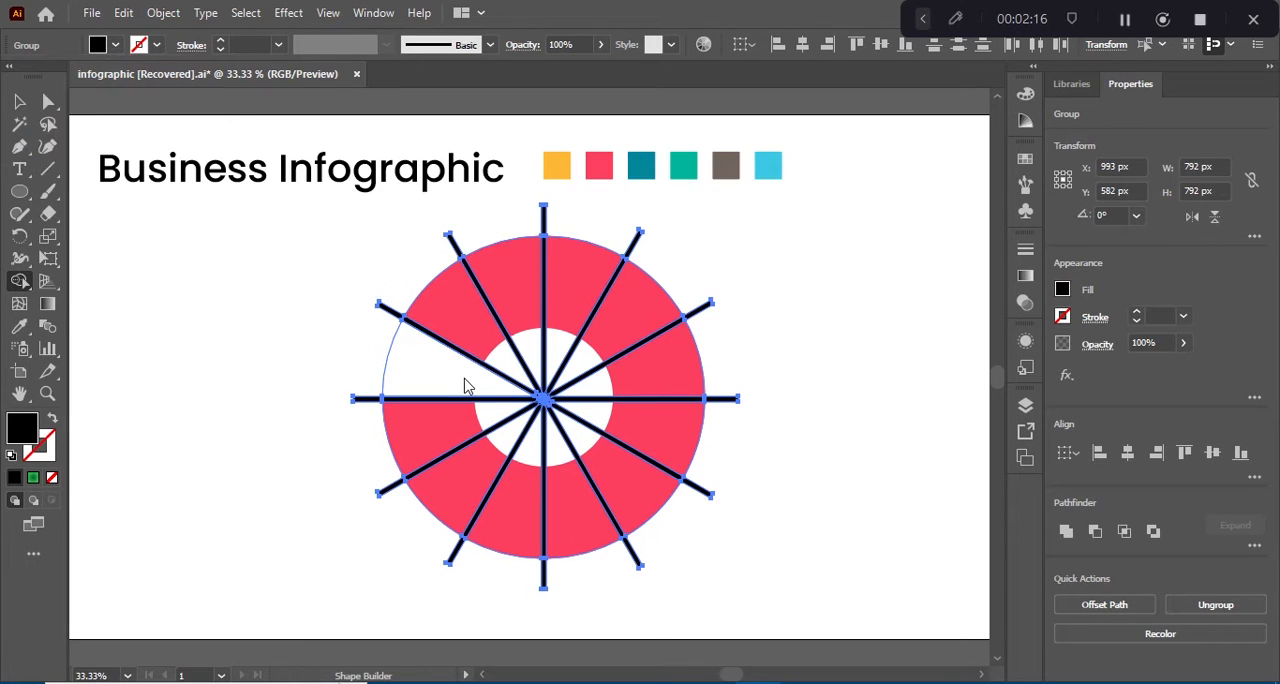
drag(472, 383, 443, 380)
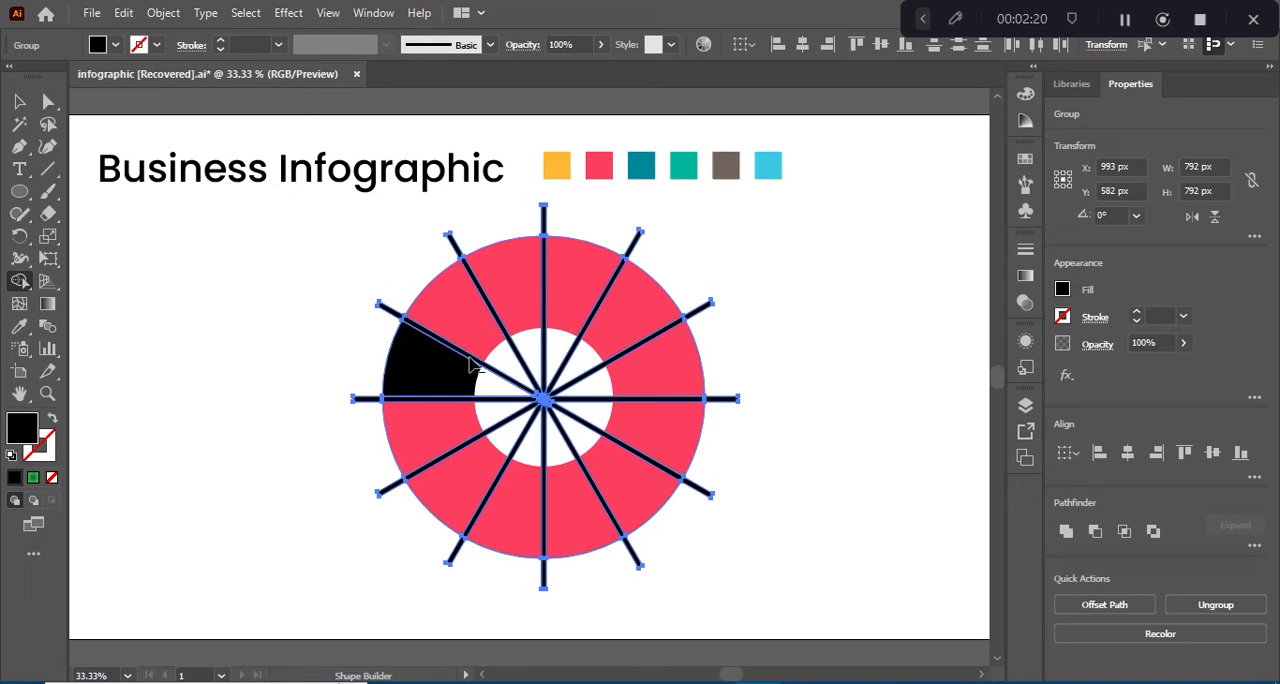
Step: Remove the black line sections inside the upper half of the ring, including both horizontal ones, with Shape Builder
key(ctrl+plus)
key(ctrl+plus)
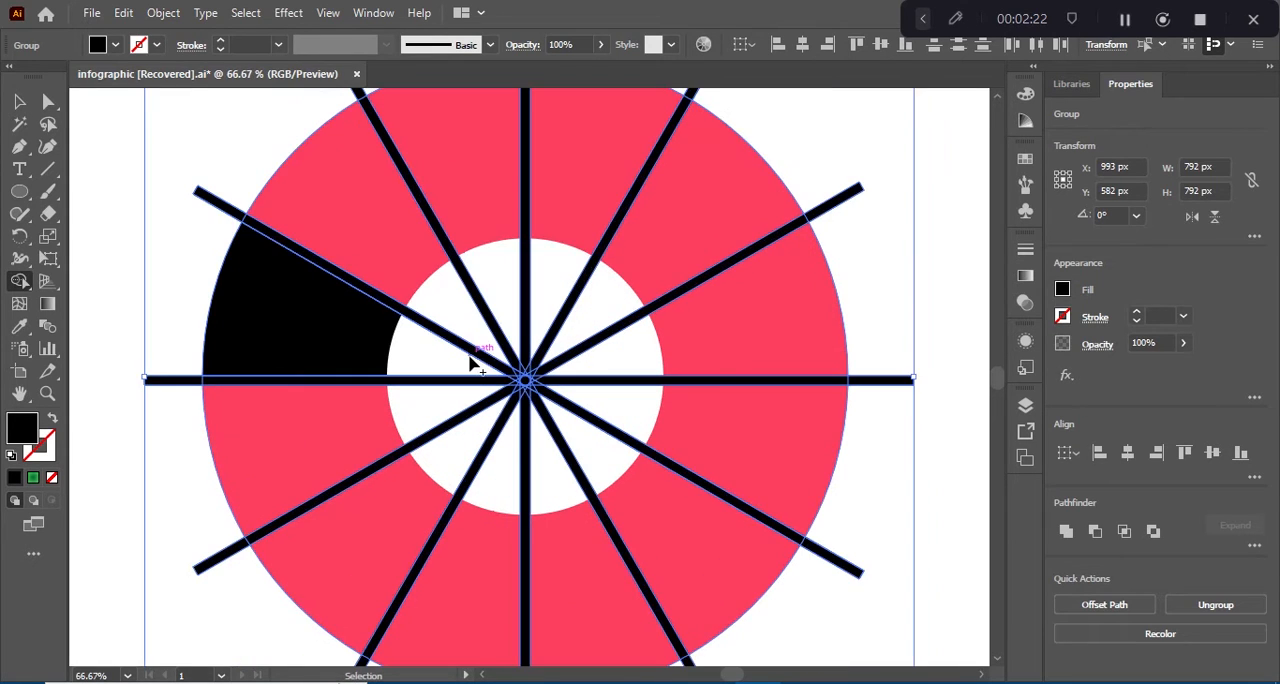
alt+click(459, 349)
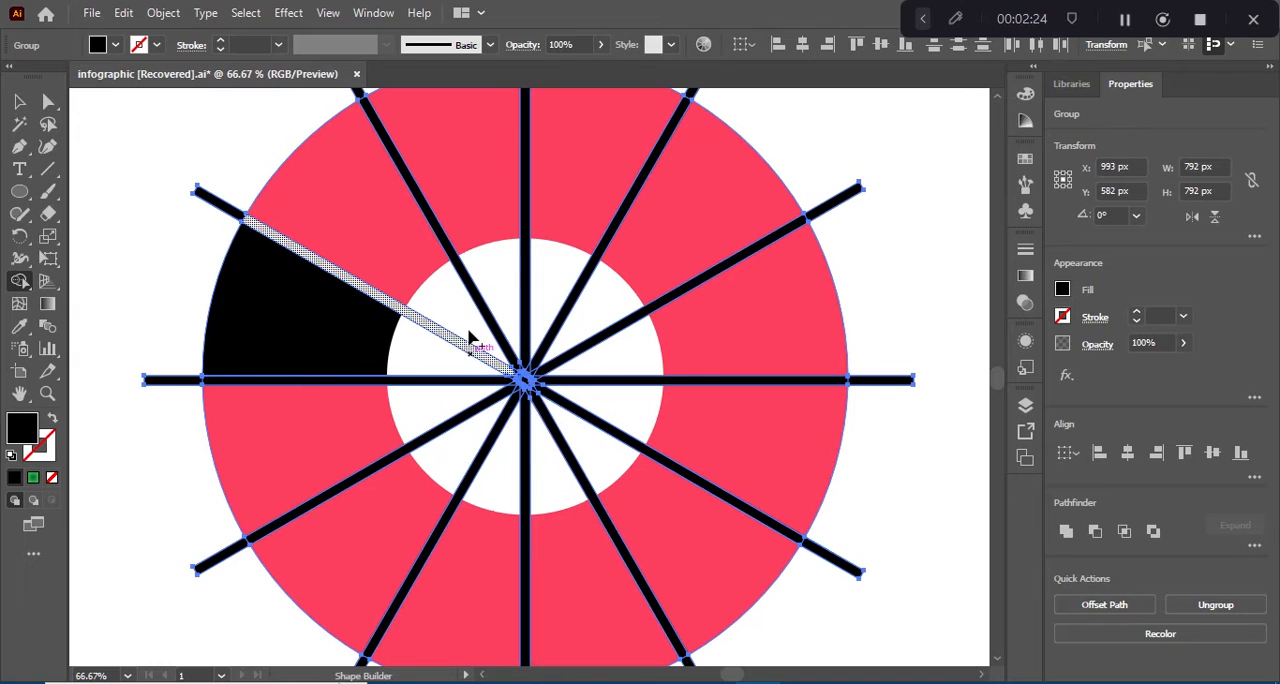
alt+click(484, 314)
alt+click(525, 255)
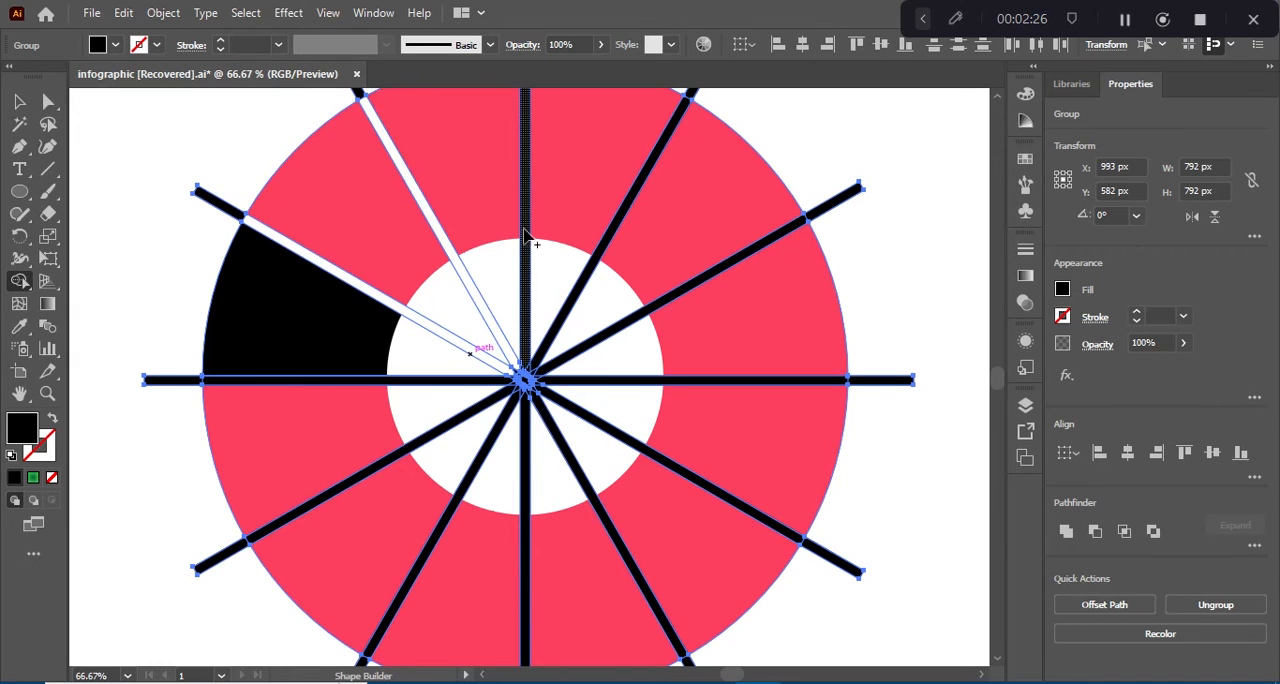
alt+click(614, 234)
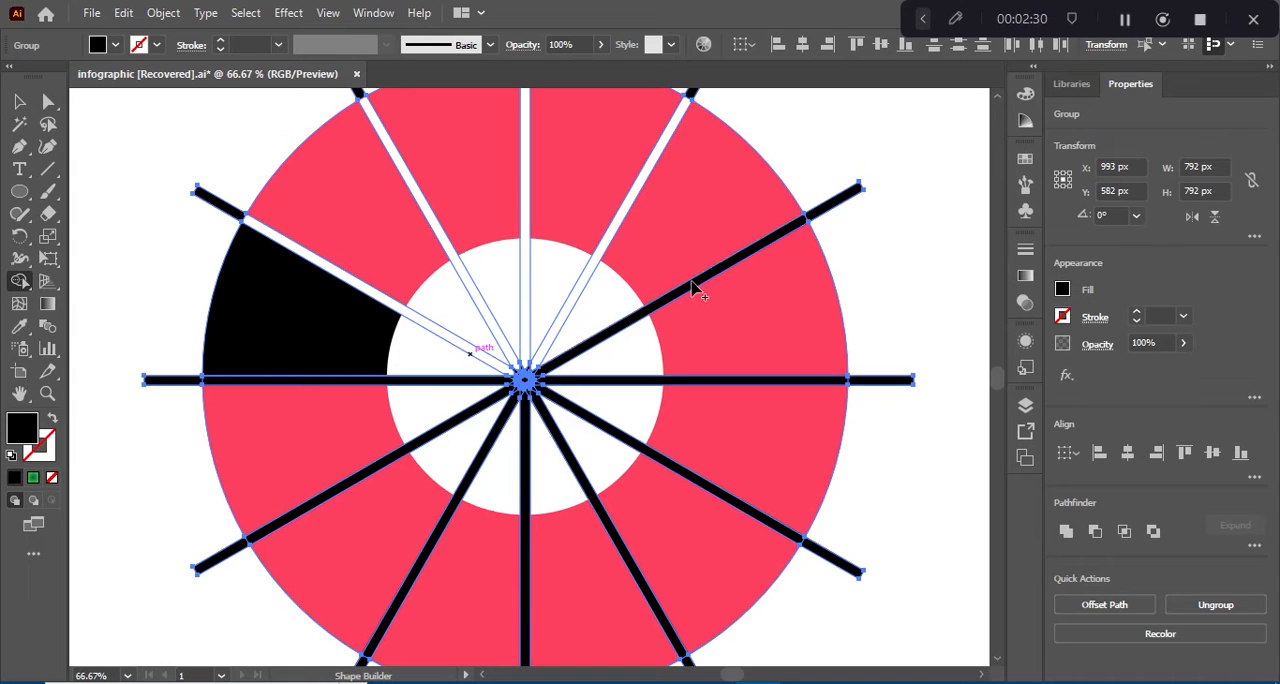
alt+click(692, 288)
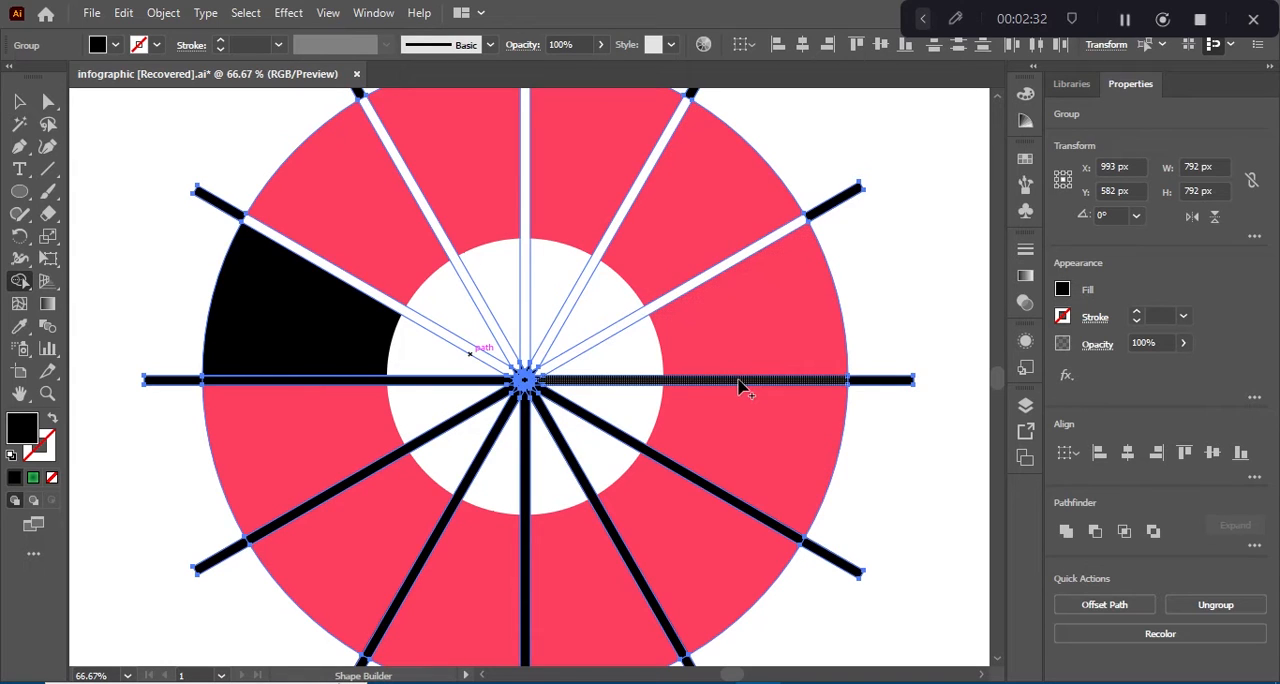
alt+click(739, 382)
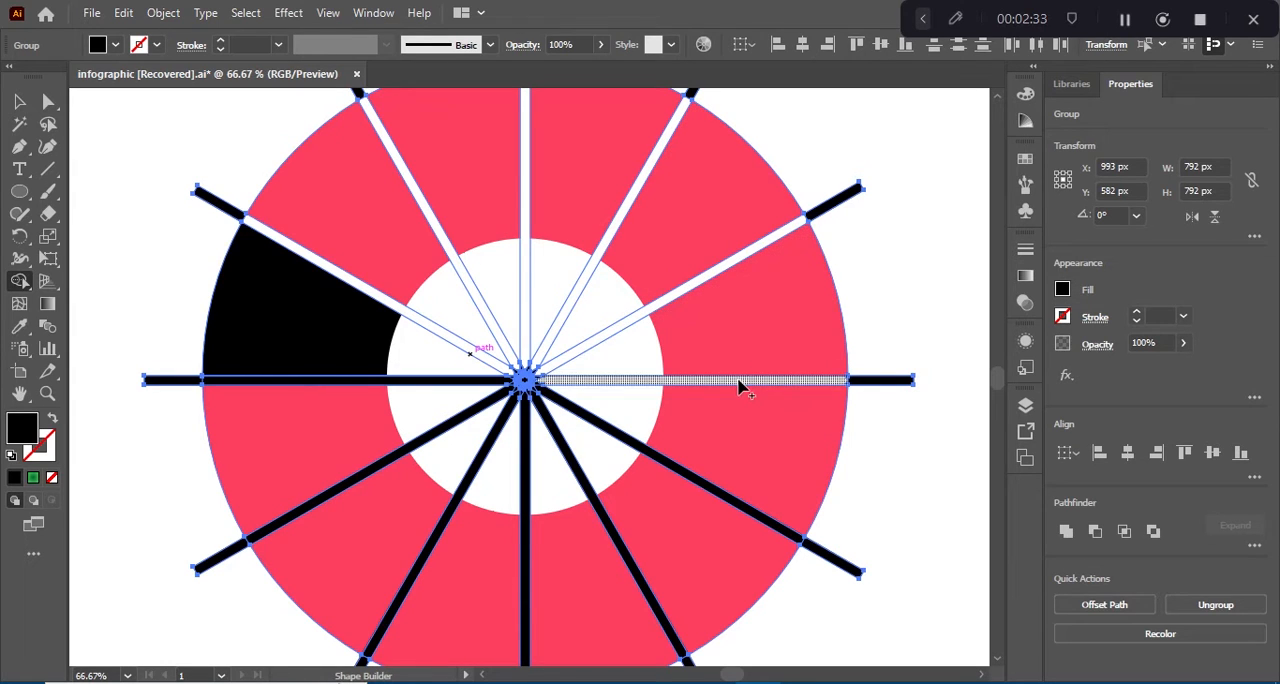
alt+click(337, 388)
Step: Erase the lower half of the ring and the leftover line ends beside and below it with Shape Builder
mouse_move(323, 410)
mouse_down()
mouse_move(387, 515)
mouse_move(535, 563)
mouse_move(706, 510)
mouse_move(779, 435)
mouse_up()
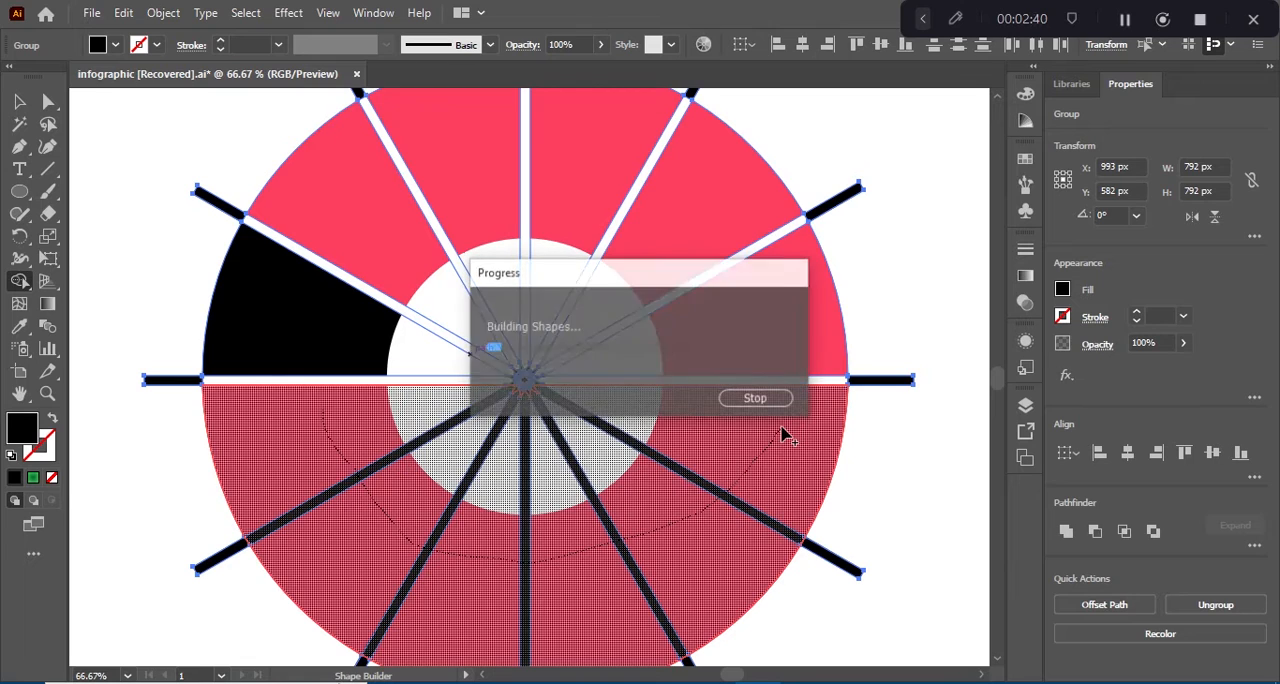
alt+click(775, 435)
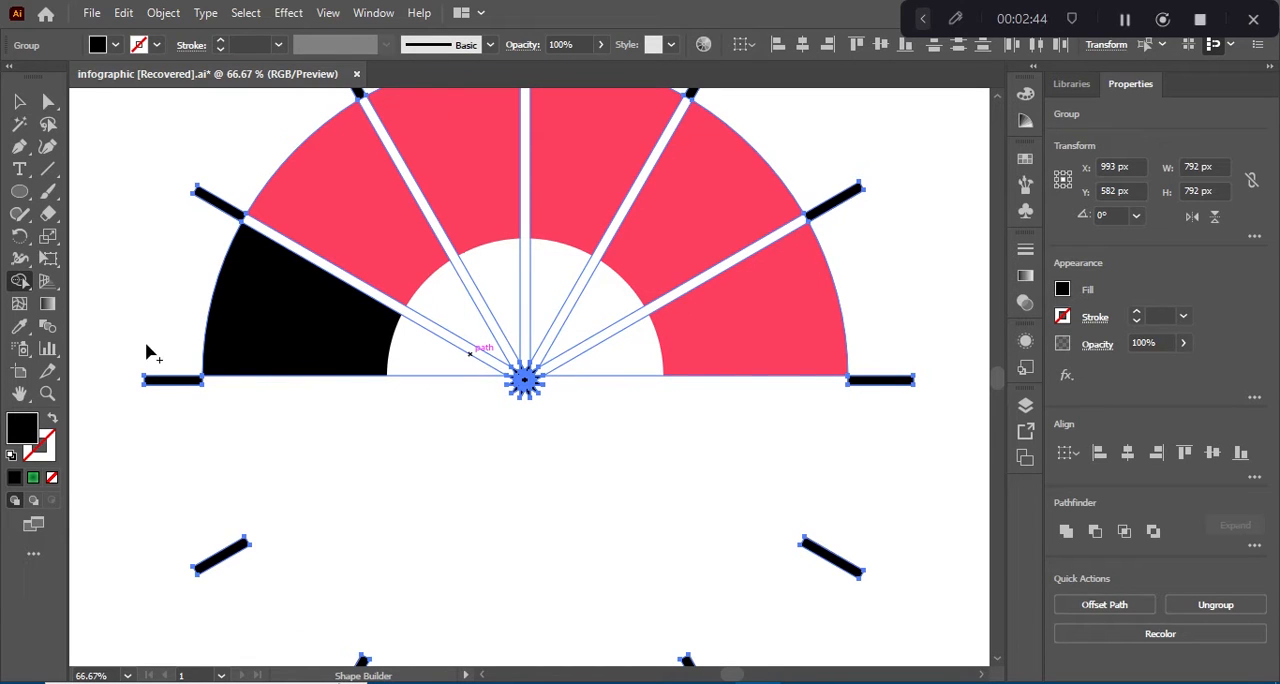
drag(146, 346, 201, 467)
mouse_move(235, 567)
mouse_down()
mouse_move(277, 623)
mouse_move(372, 672)
mouse_move(479, 610)
mouse_move(701, 543)
mouse_move(791, 463)
mouse_move(870, 334)
mouse_move(893, 243)
mouse_up()
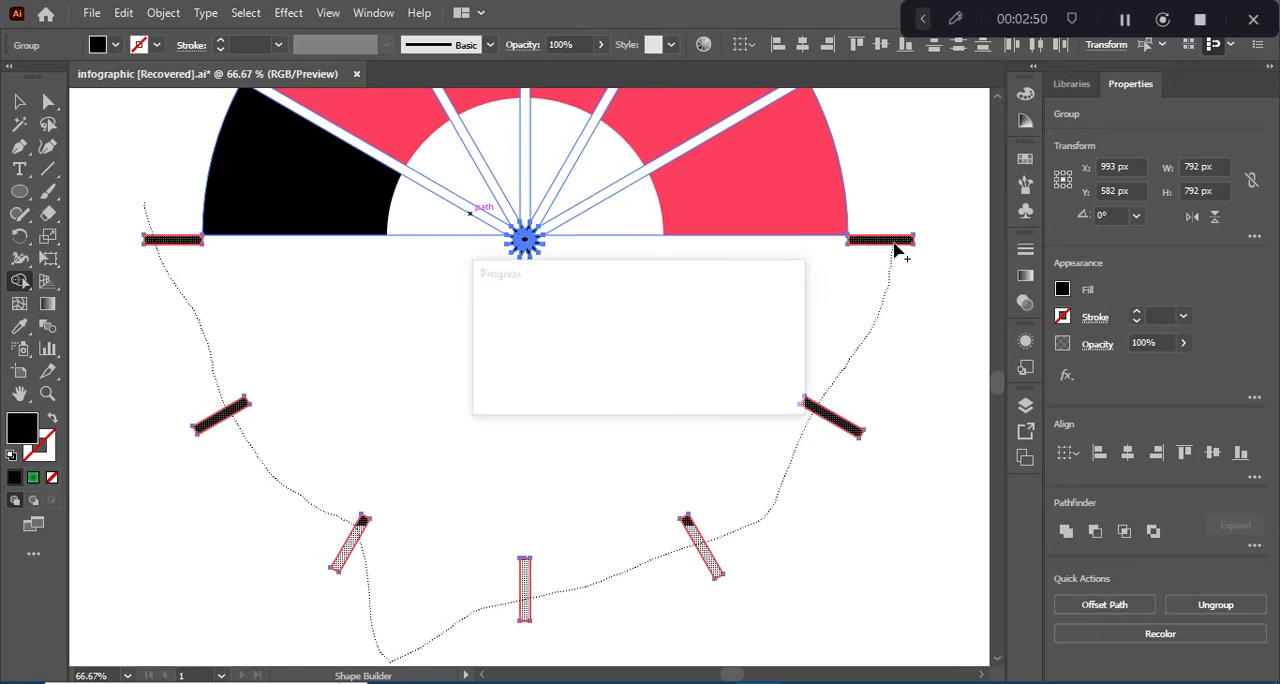
alt+click(892, 241)
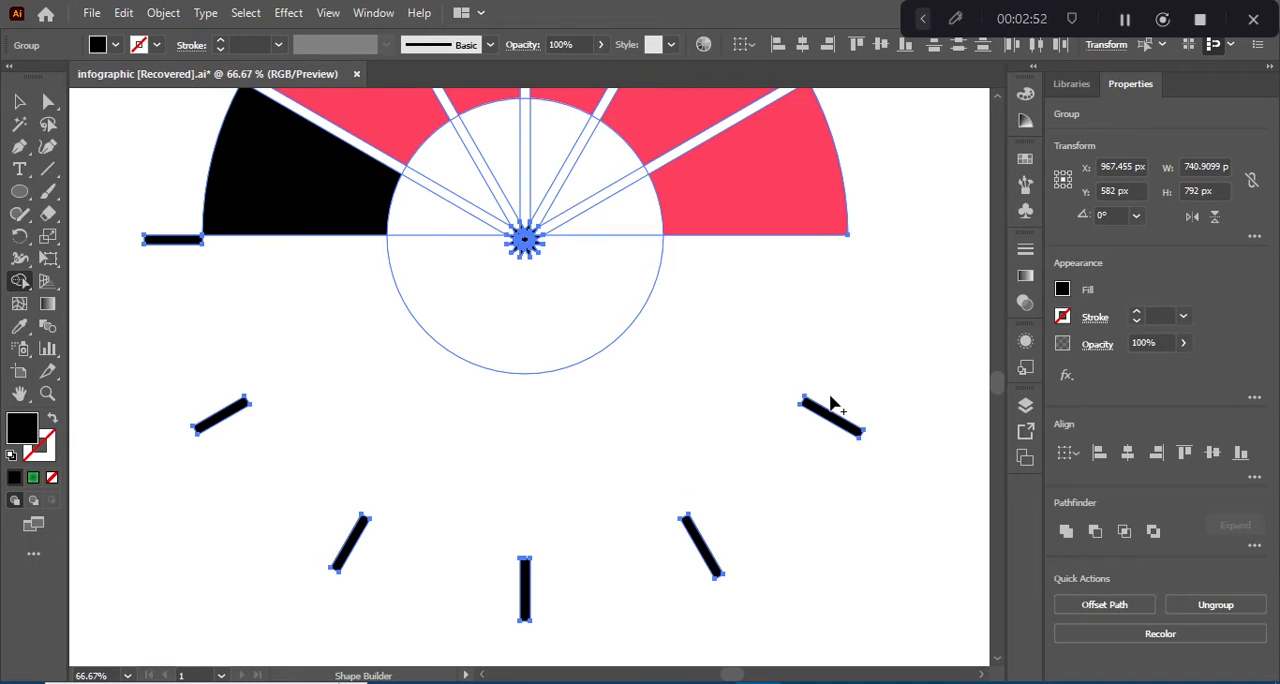
mouse_move(850, 399)
mouse_down()
mouse_move(802, 435)
mouse_move(505, 571)
mouse_move(706, 563)
mouse_move(729, 556)
mouse_move(585, 577)
mouse_move(311, 557)
mouse_up()
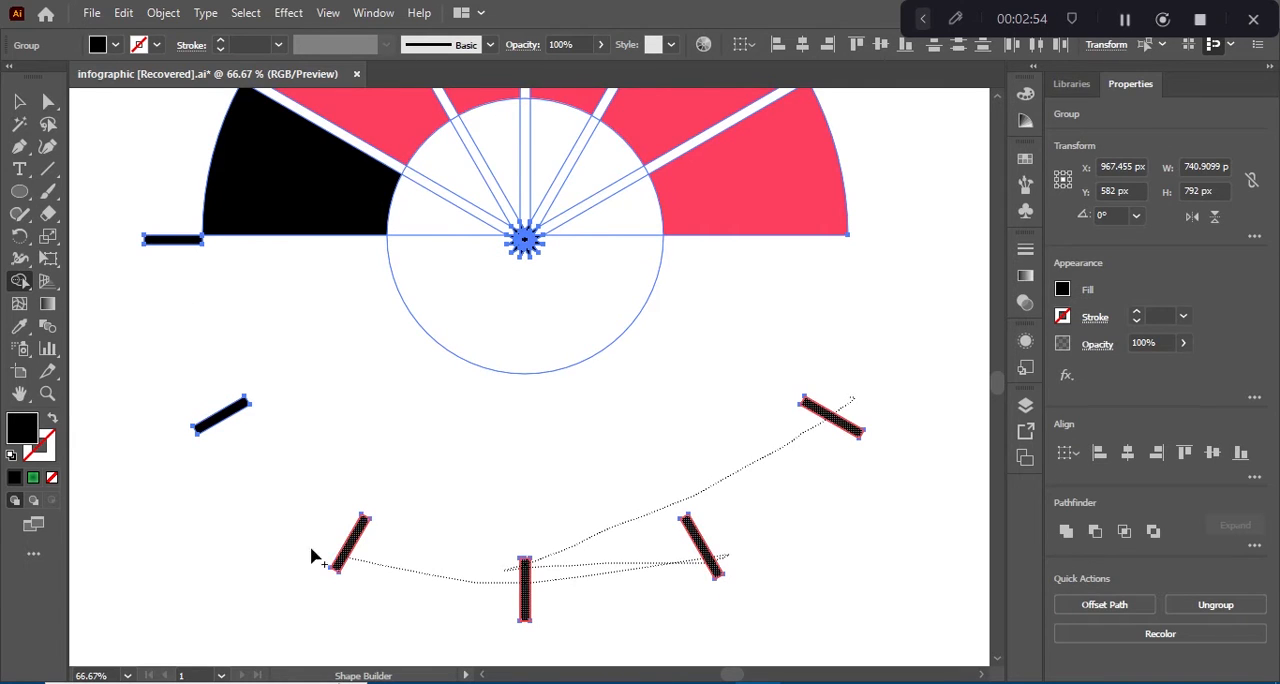
mouse_move(259, 463)
mouse_down()
mouse_move(228, 406)
mouse_move(200, 313)
mouse_up()
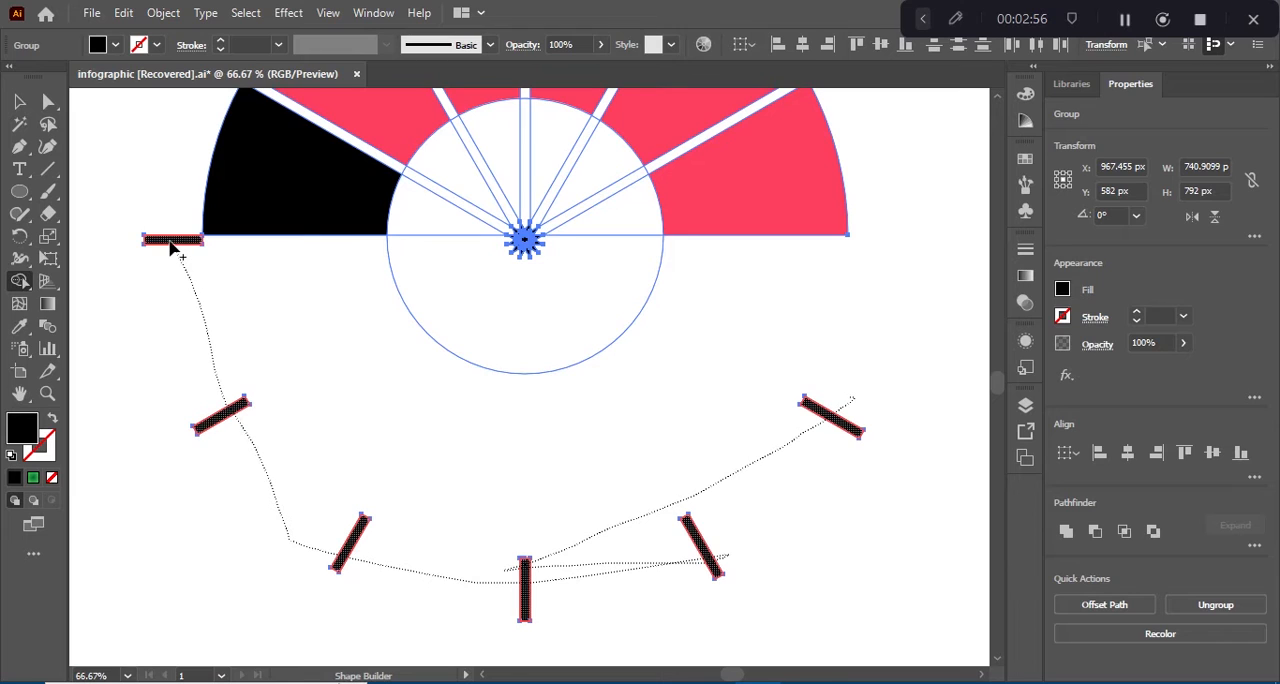
drag(170, 249, 170, 249)
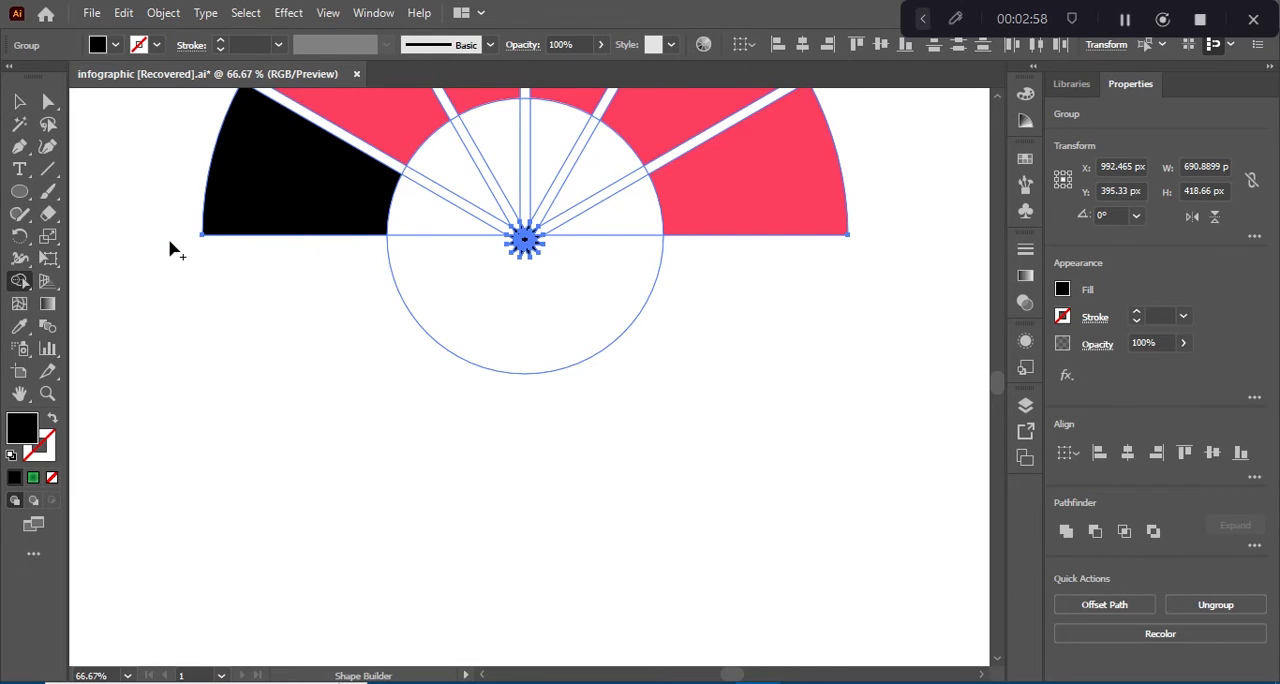
Step: Remove the five black line ends that stick out beyond the half ring's outer arc
scroll(170, 249, up, 4)
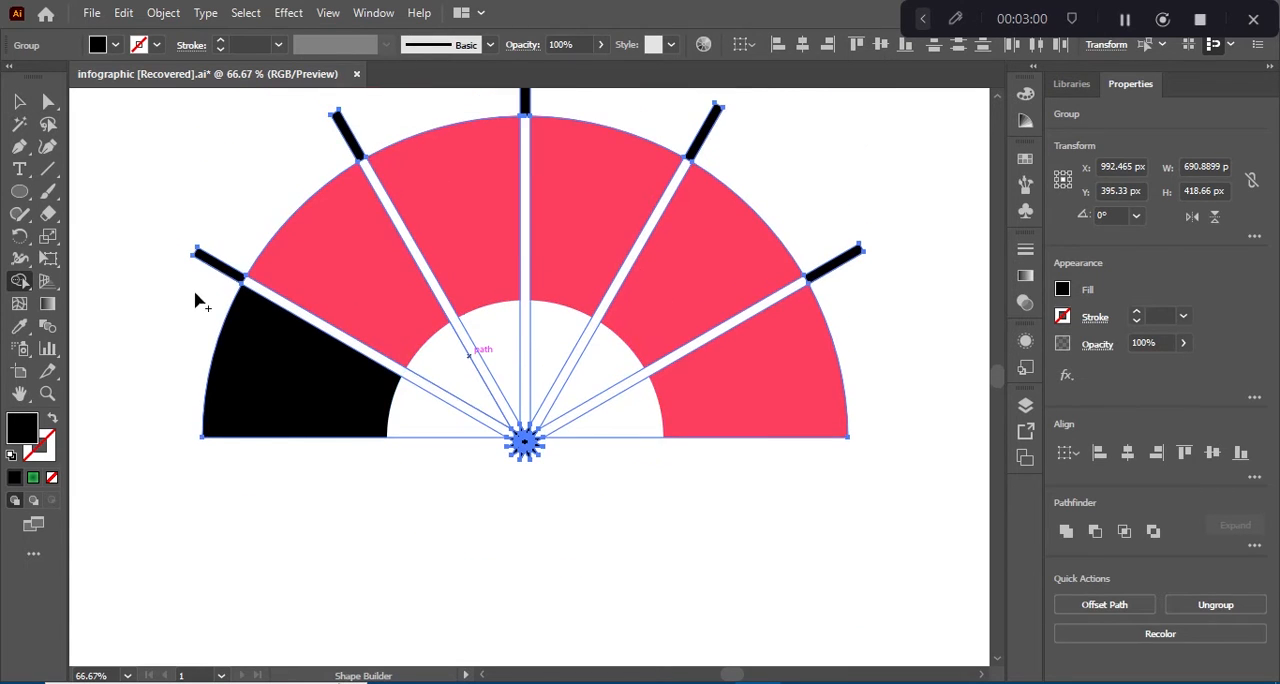
mouse_move(197, 302)
mouse_down()
mouse_move(324, 144)
mouse_move(442, 113)
mouse_move(588, 103)
mouse_move(665, 192)
mouse_move(745, 252)
mouse_move(834, 360)
mouse_move(752, 235)
mouse_move(673, 203)
mouse_move(498, 173)
mouse_move(366, 198)
mouse_move(321, 253)
mouse_move(236, 316)
mouse_move(211, 384)
mouse_up()
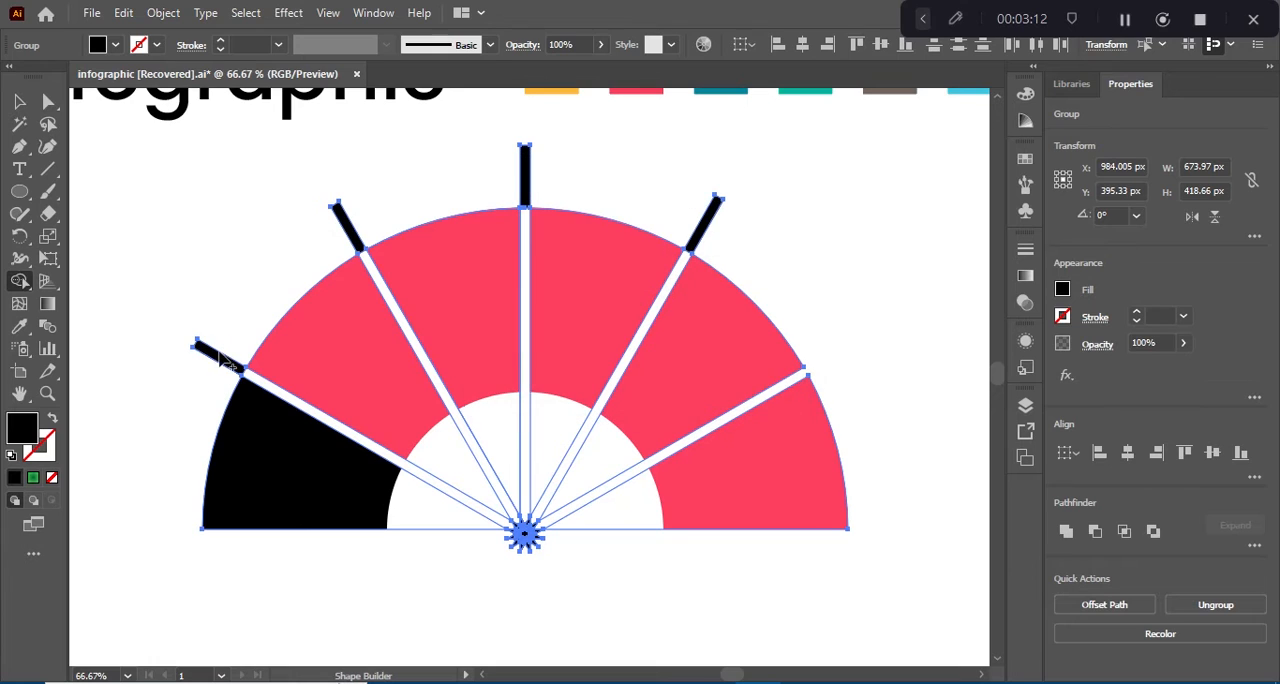
alt+click(220, 356)
alt+click(350, 226)
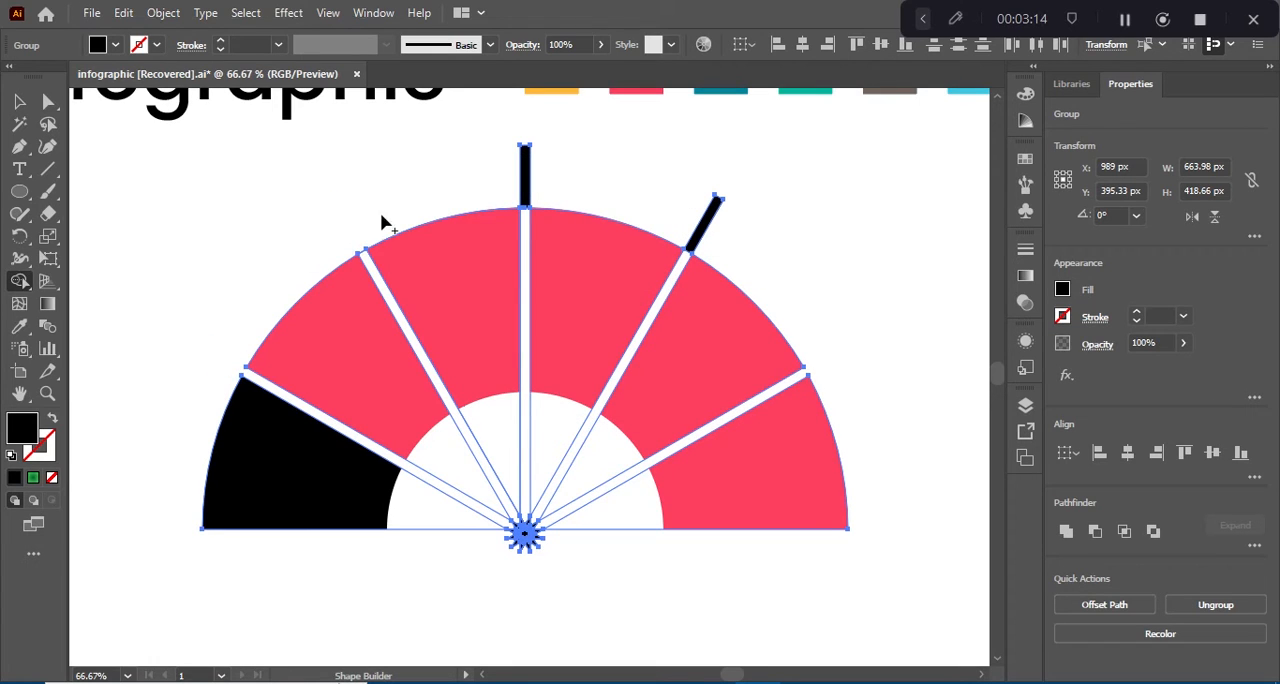
alt+click(521, 188)
alt+click(710, 214)
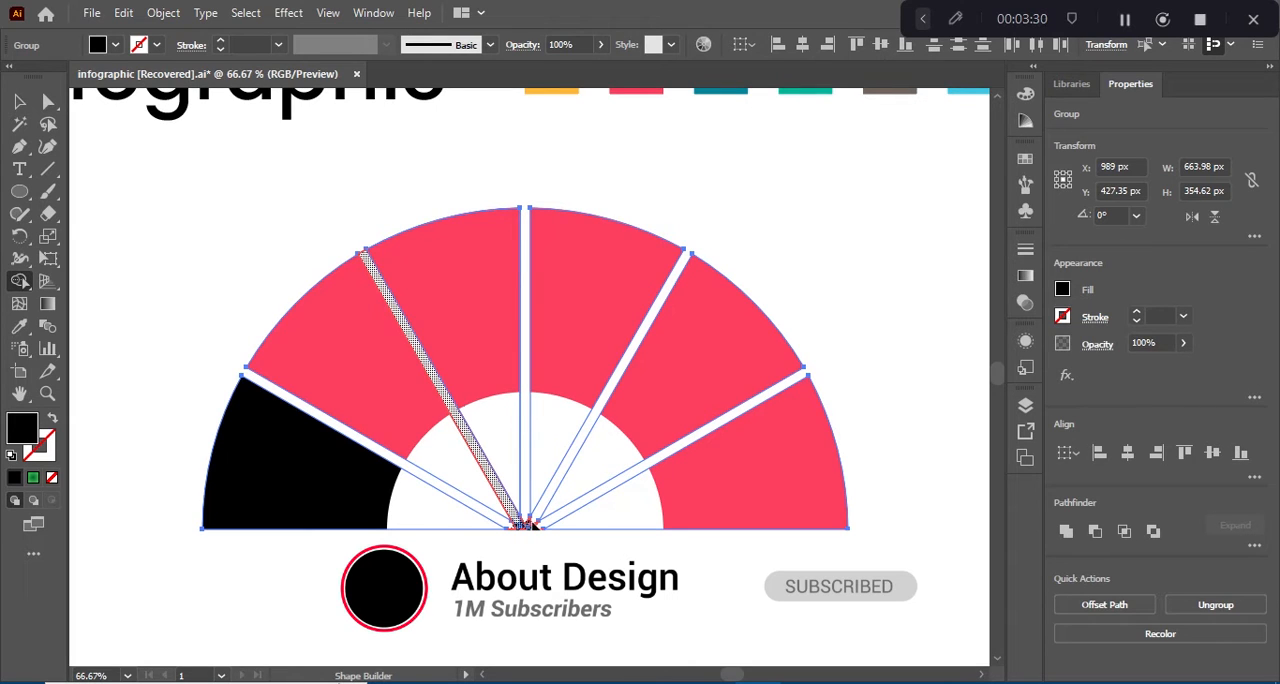
Step: Merge the remaining slanted black line with the centre fragments using Shape Builder, and delete the black pieces around the ring's centre
click(532, 523)
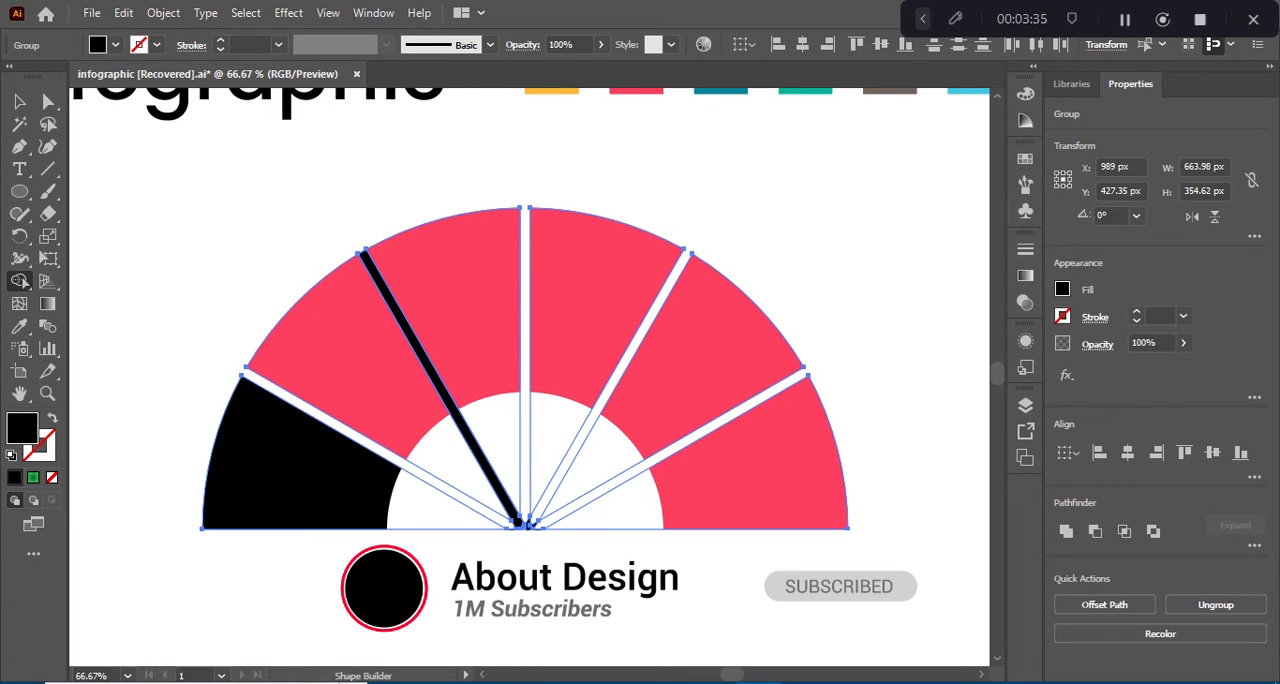
click(19, 101)
click(523, 524)
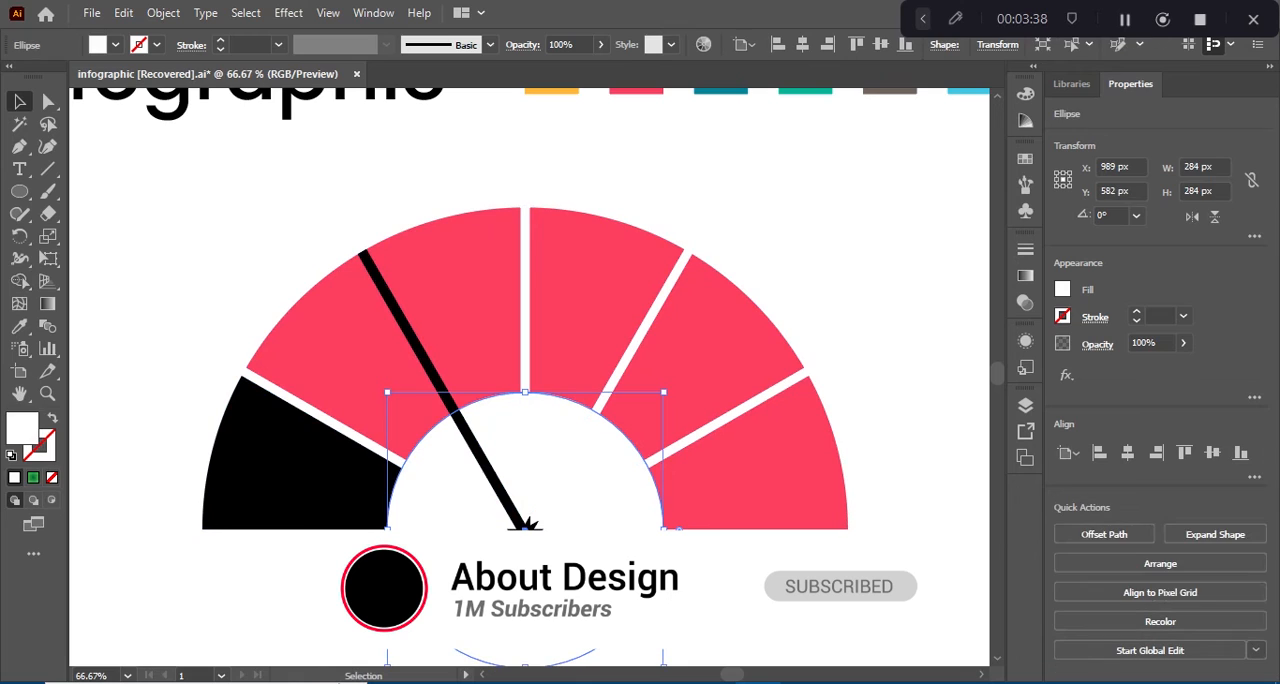
right_click(522, 526)
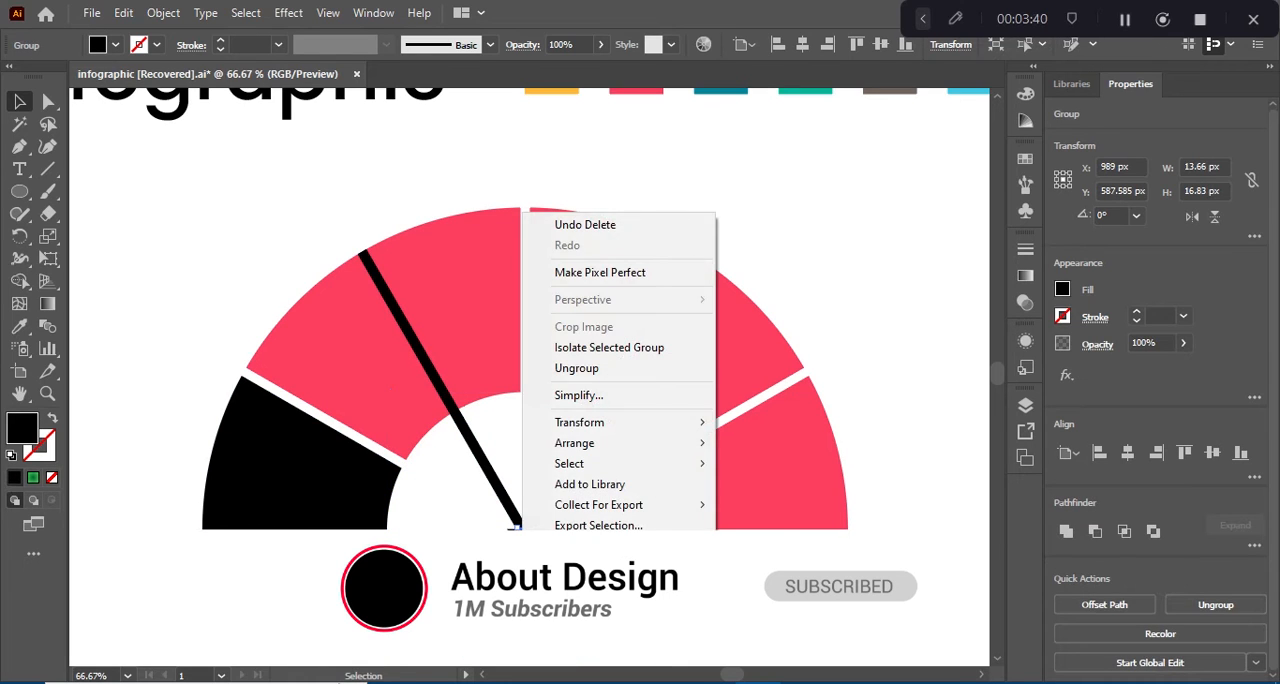
click(521, 526)
key(Delete)
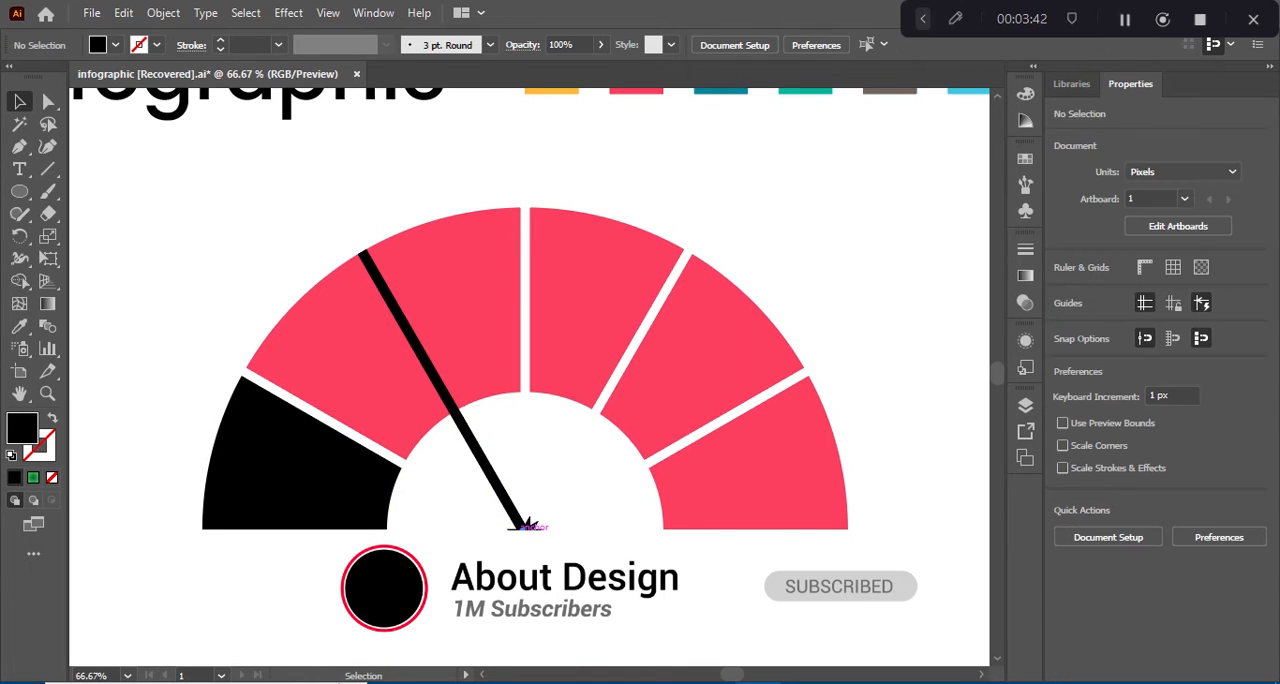
click(524, 524)
key(Delete)
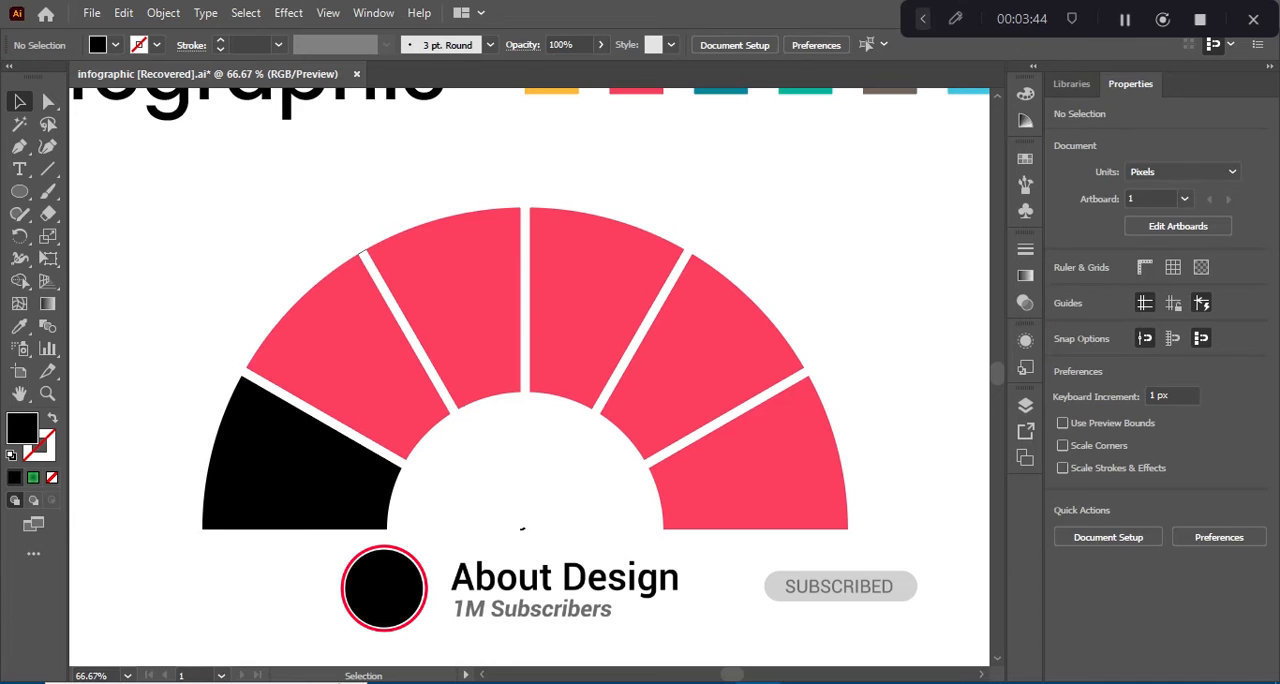
Step: Delete the small black speck at the ring's centre and the stray sliver group between the second and third segments
click(522, 529)
key(Delete)
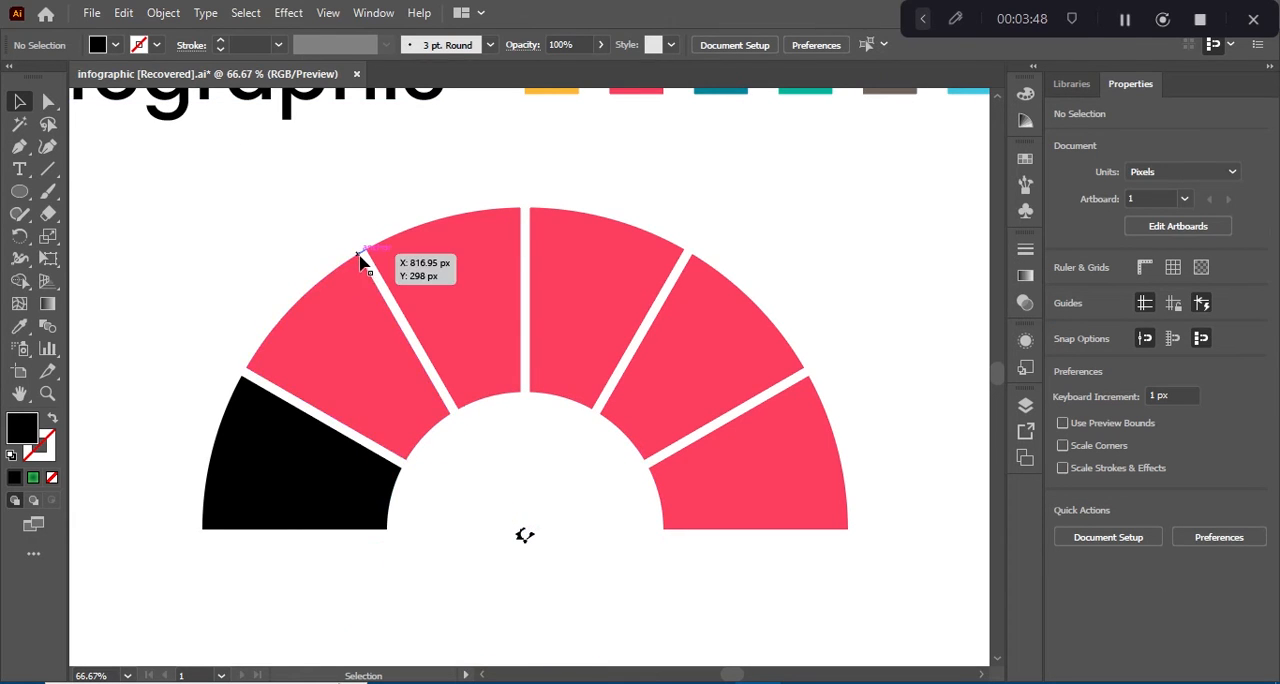
drag(362, 251, 351, 240)
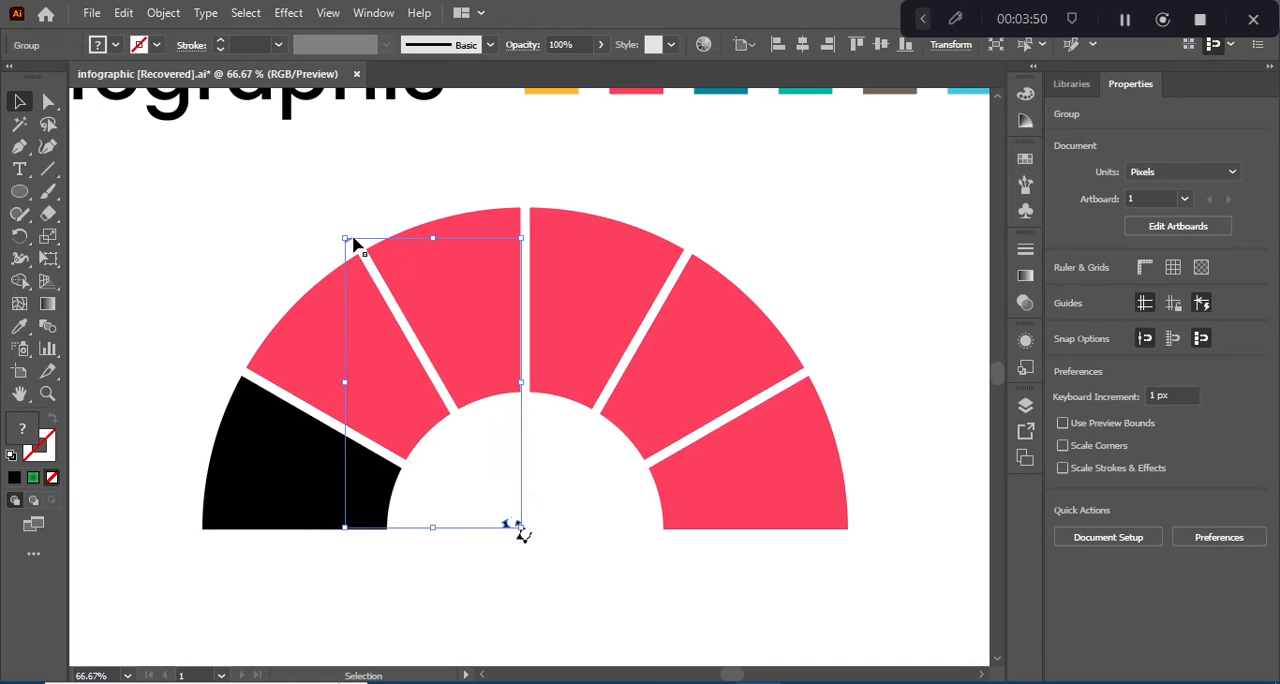
click(460, 395)
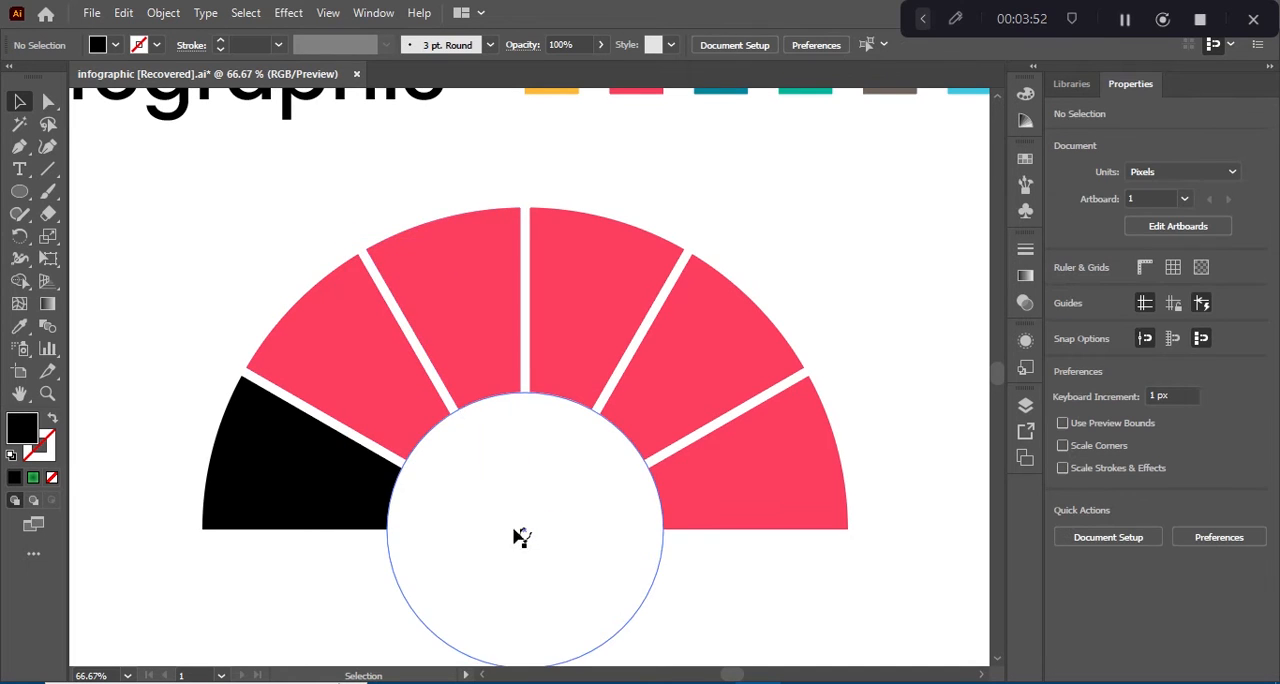
Step: Move the grouped segments up off the white centre circle and ungroup them
click(363, 352)
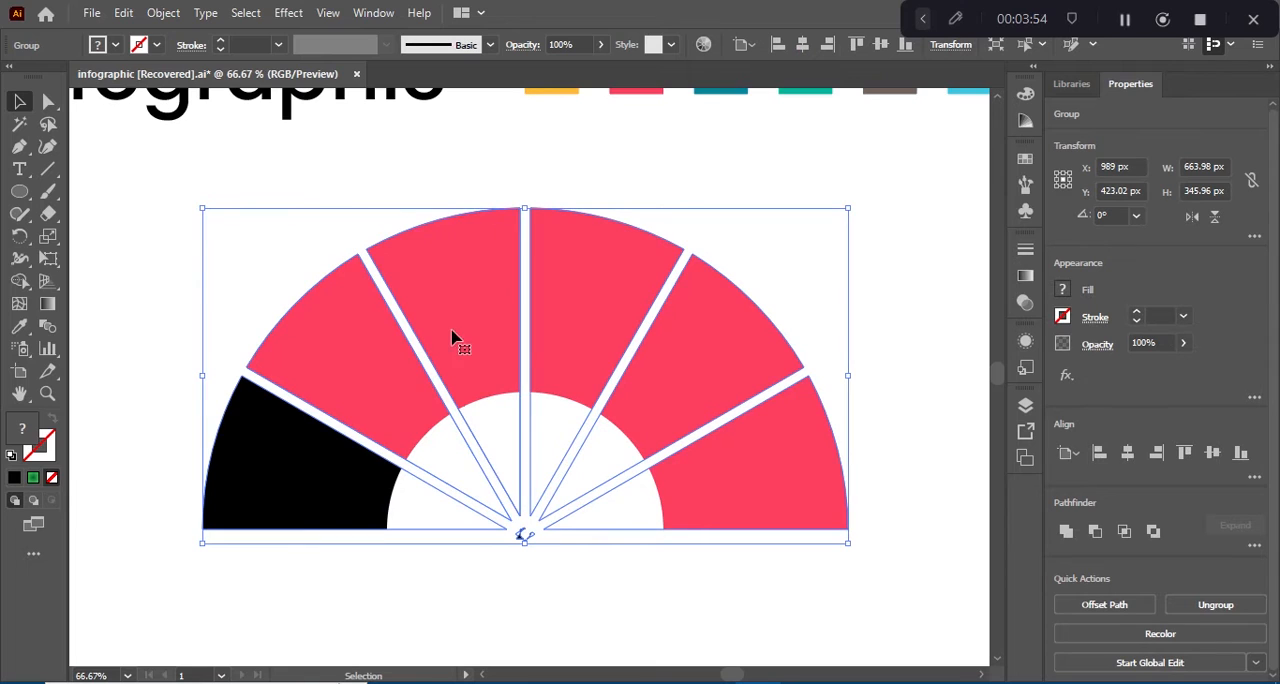
drag(457, 337, 444, 180)
right_click(440, 386)
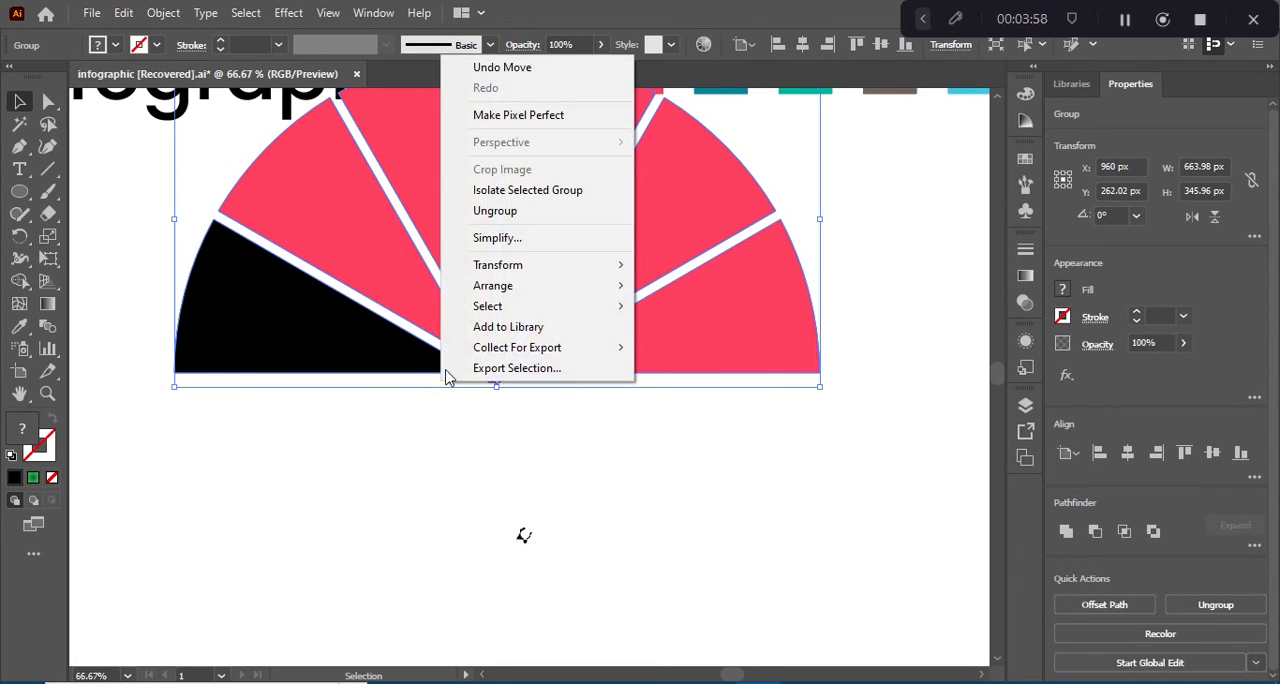
click(470, 211)
click(440, 429)
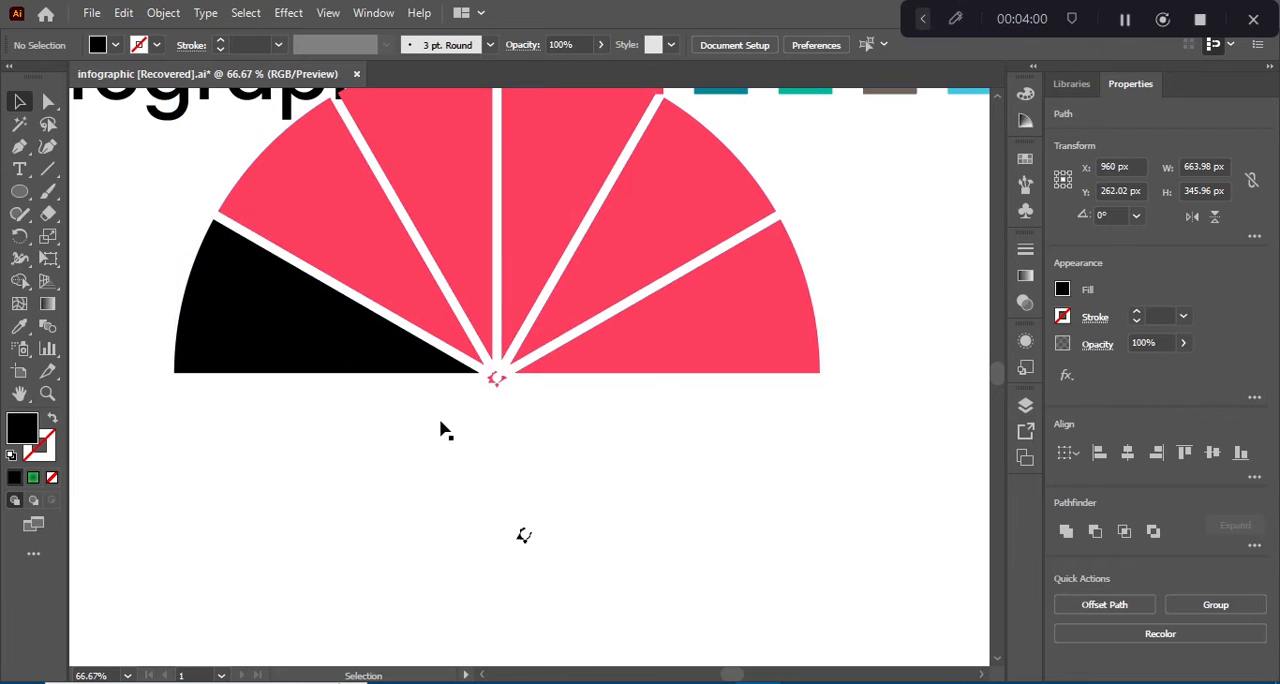
Step: Delete the small pink leftover where the wedges meet and part of the black specks on the white circle
click(515, 383)
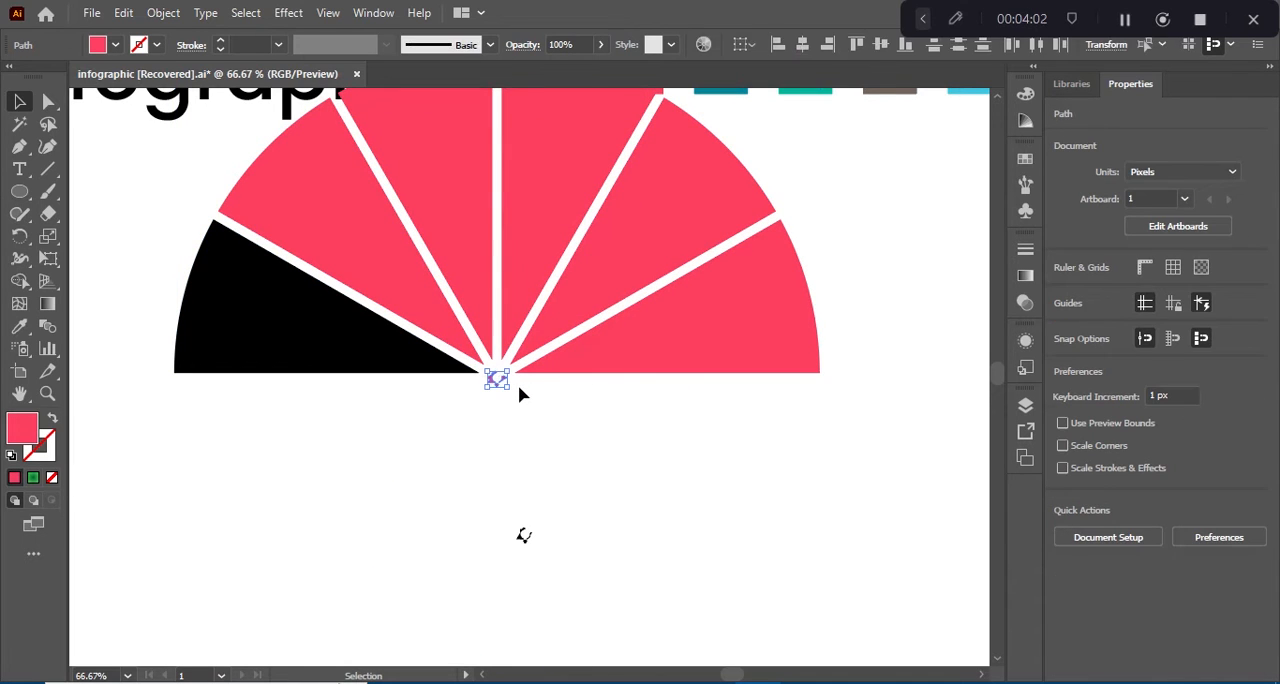
click(520, 391)
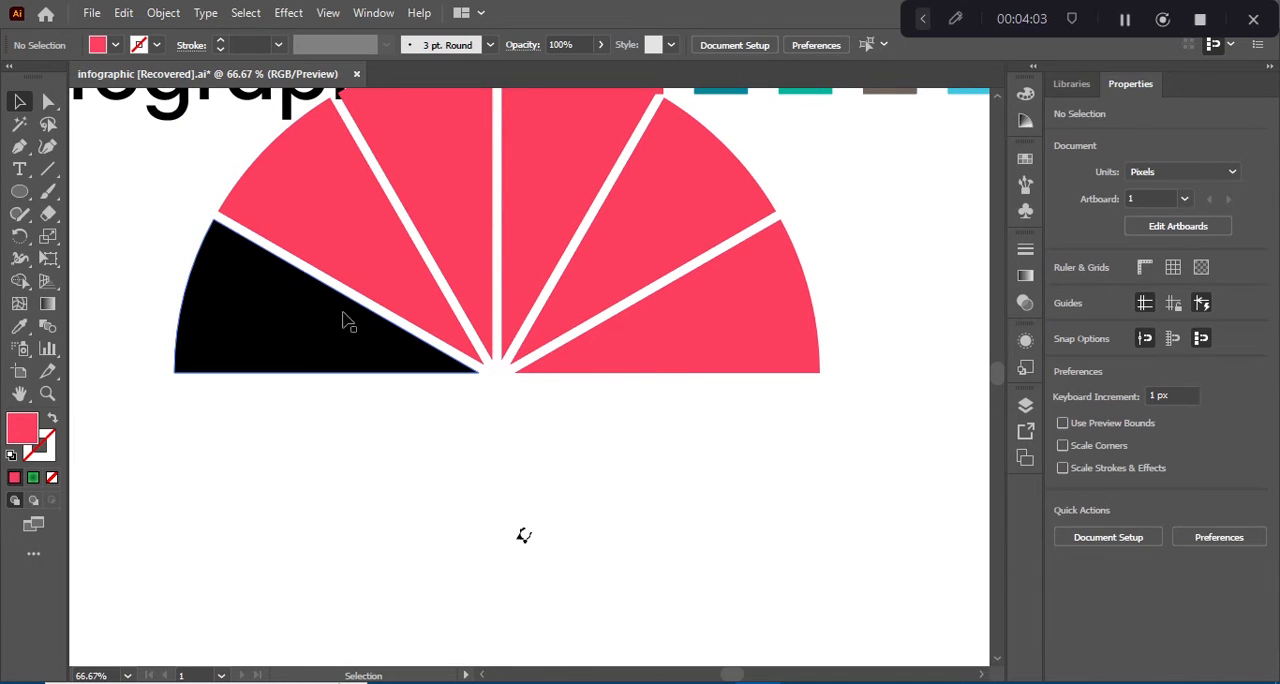
click(523, 534)
click(434, 530)
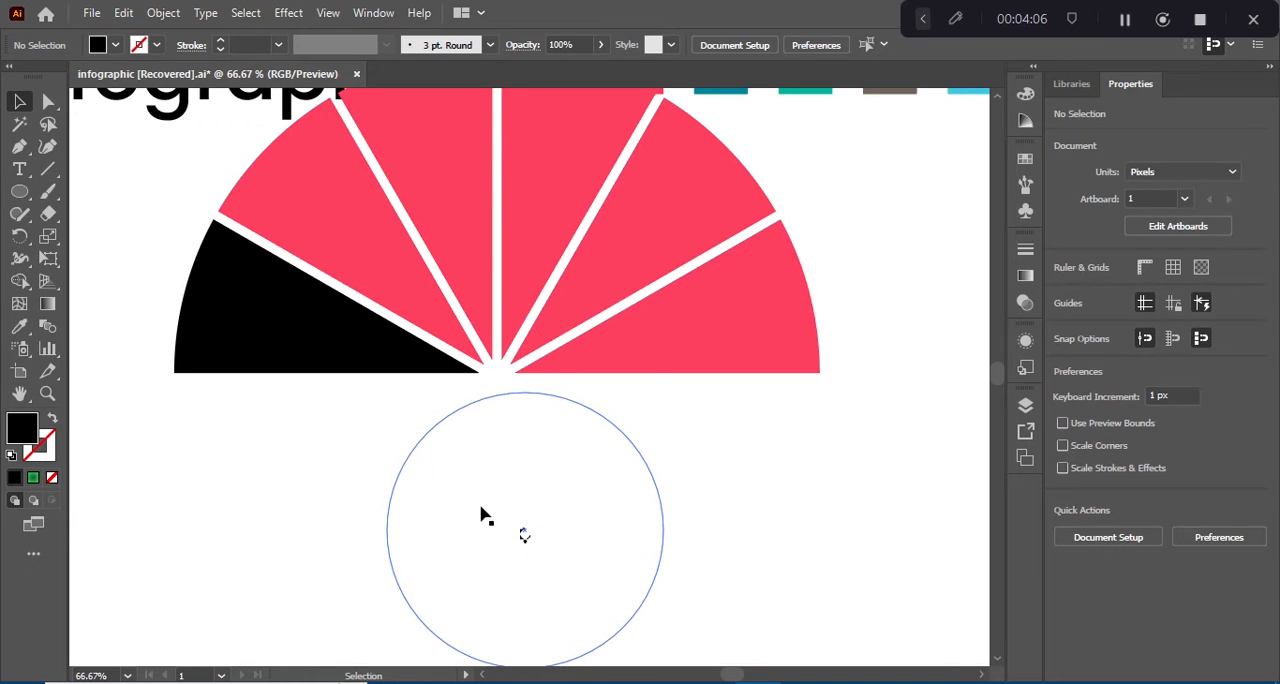
Step: Move the white circle over the wedges' meeting point at X 960 px, Y 416 px, and delete the last black specks below it
drag(483, 519, 457, 366)
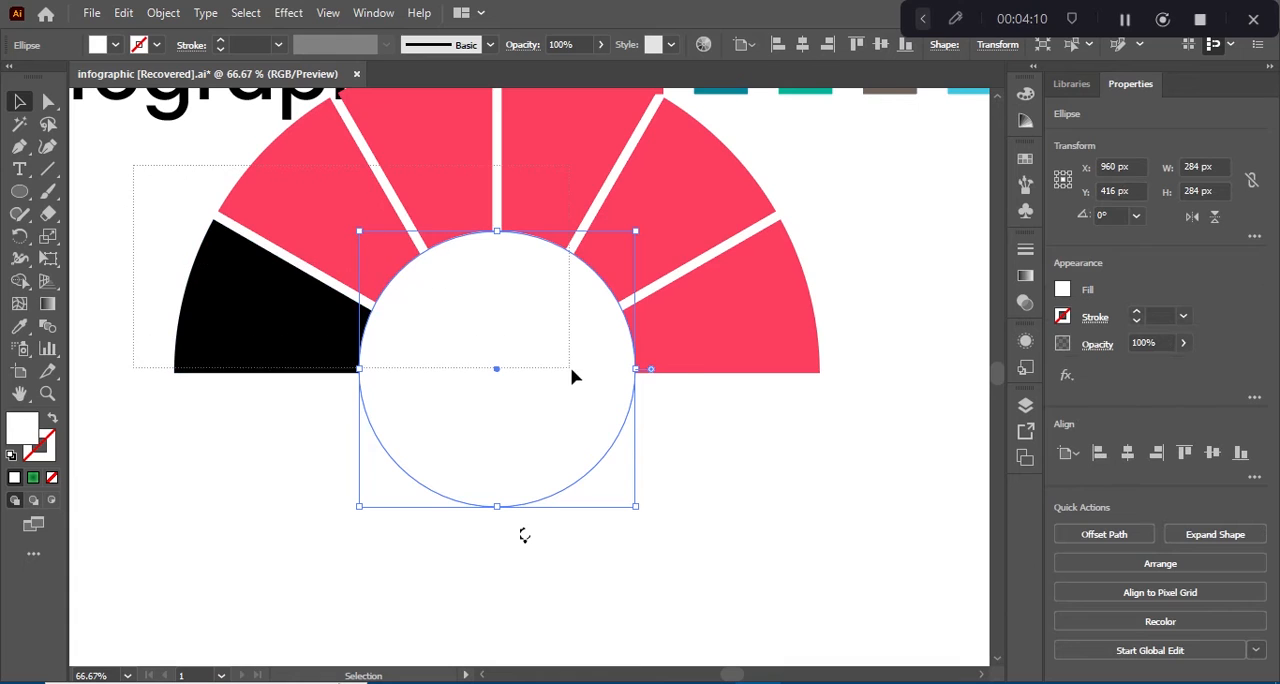
drag(572, 376, 686, 420)
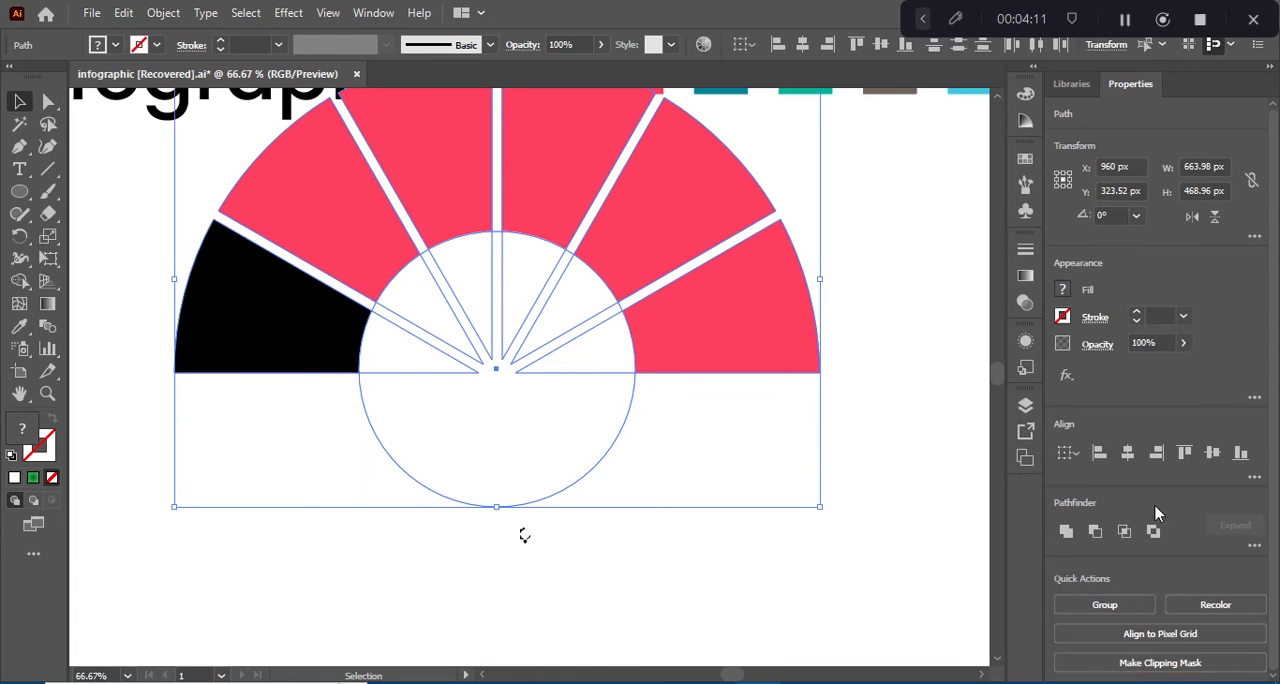
click(1136, 453)
key(ctrl+z)
shift+click(469, 430)
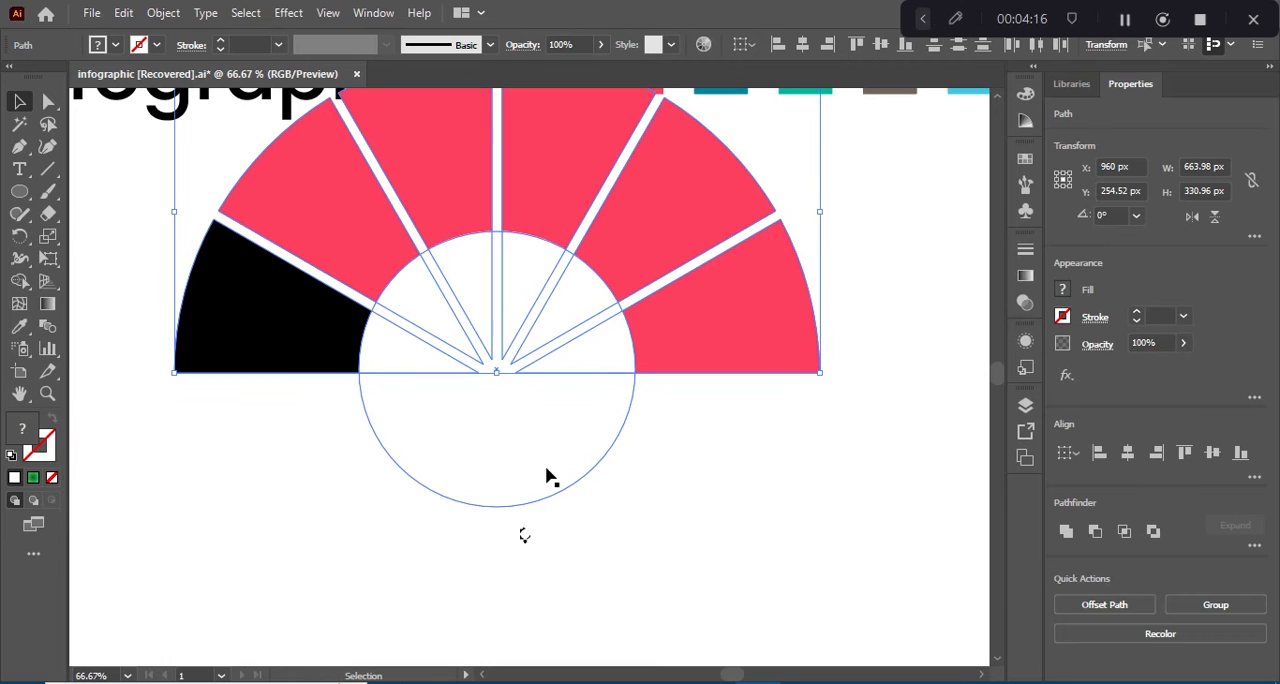
drag(617, 574, 617, 574)
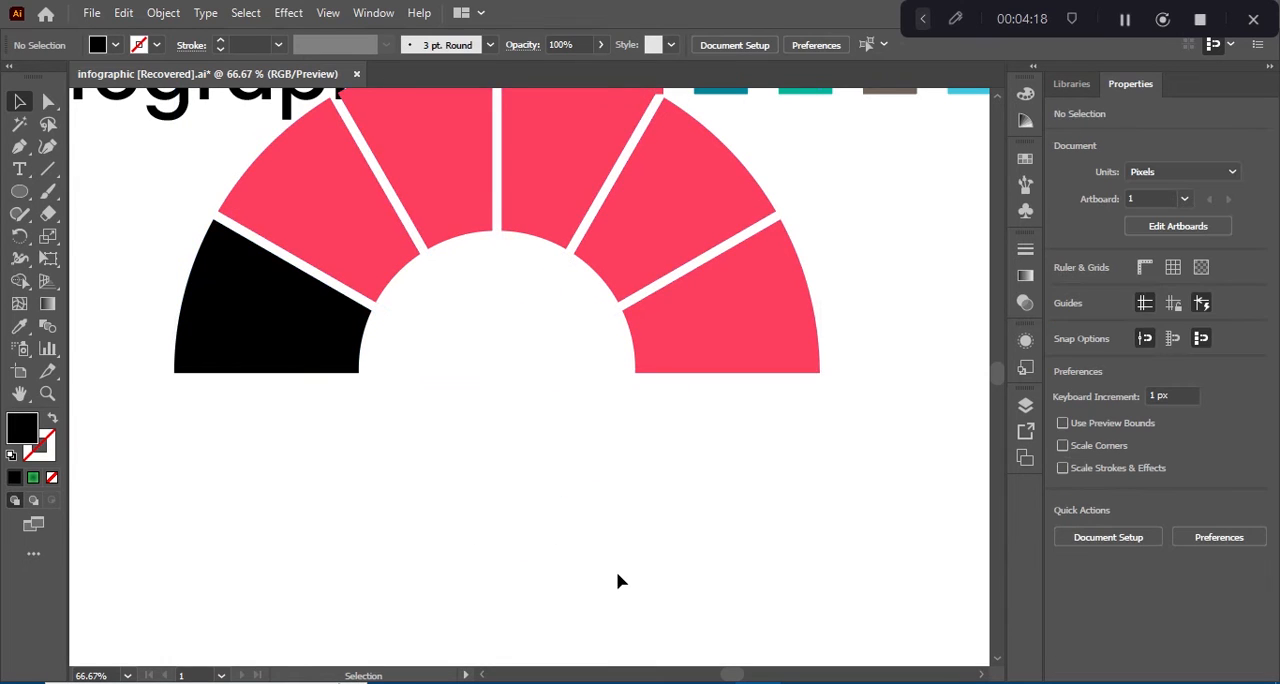
Step: Move all the segments together with the white circle down, clear of the title and colour swatches
scroll(617, 574, down, 4)
scroll(383, 311, up, 4)
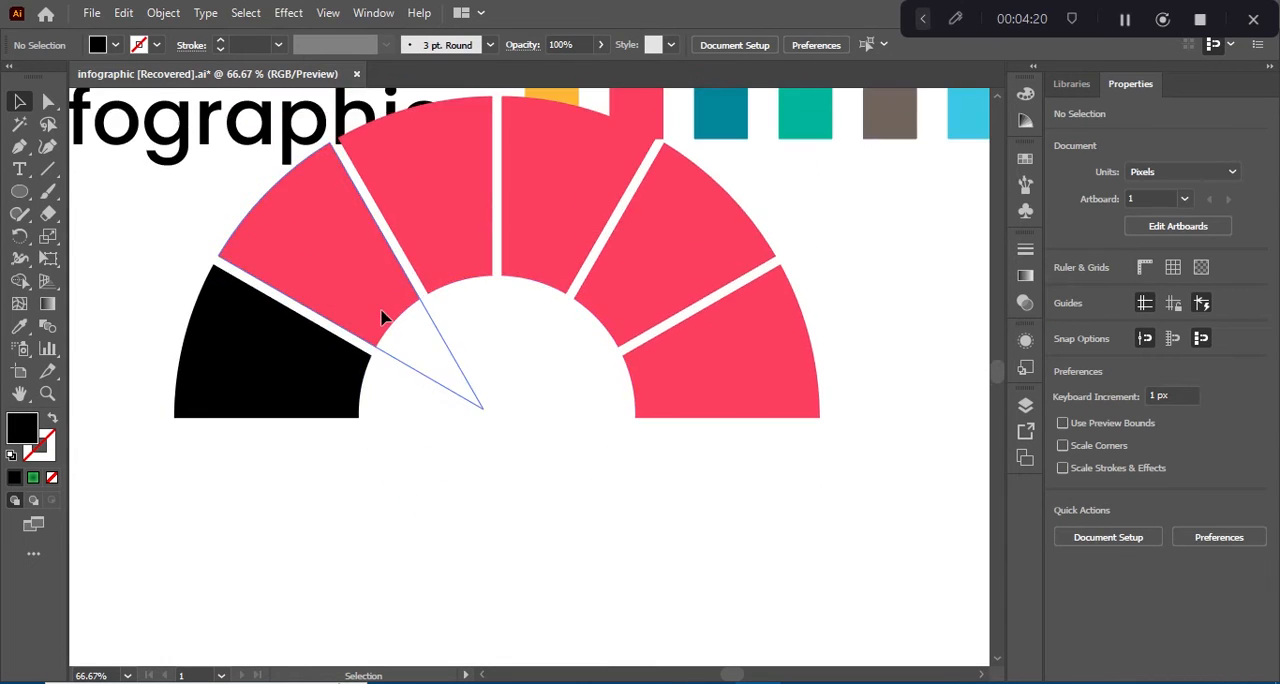
key(ctrl+minus)
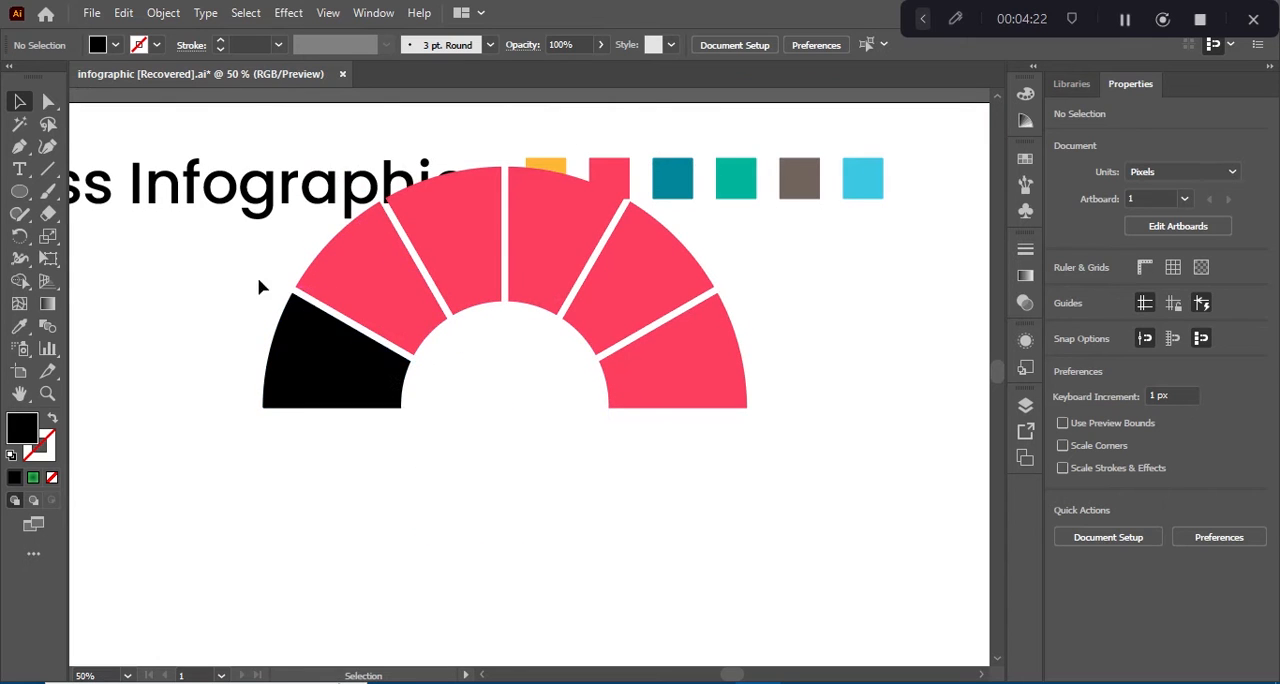
drag(218, 271, 710, 485)
drag(543, 381, 577, 467)
Step: Fill the leftmost segment with the yellow swatch colour and the second segment with the pink one, using the Eyedropper
click(320, 418)
click(346, 429)
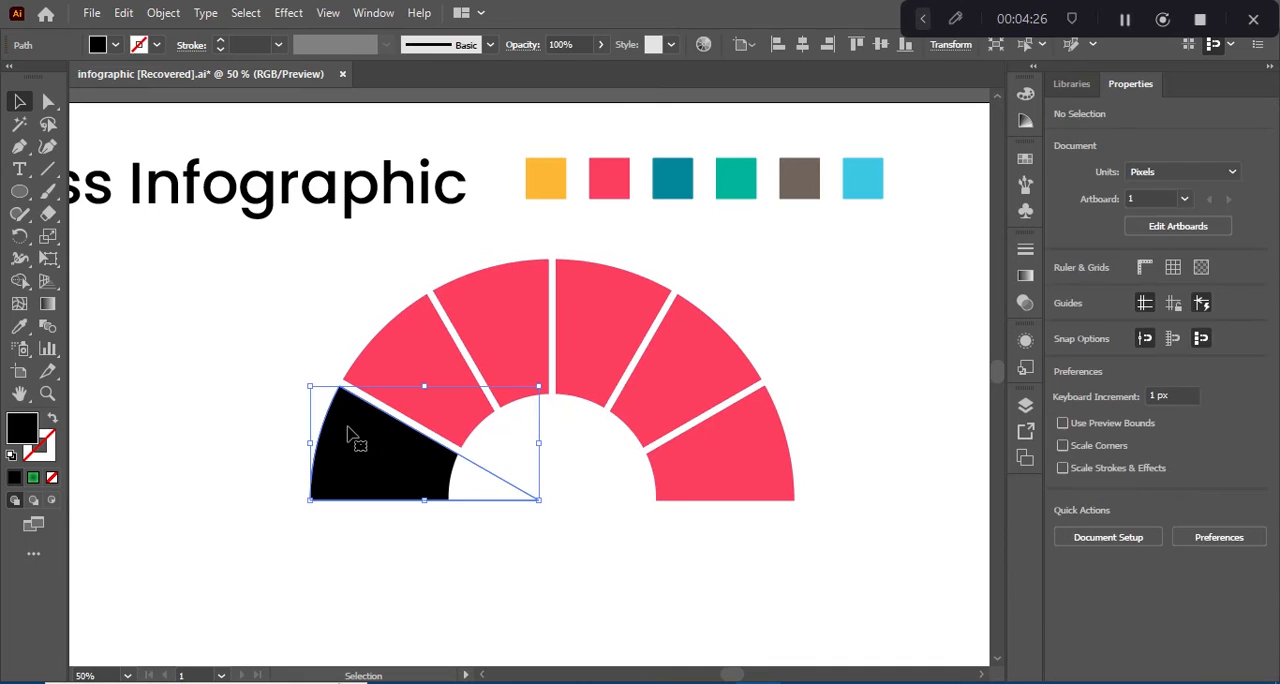
key(i)
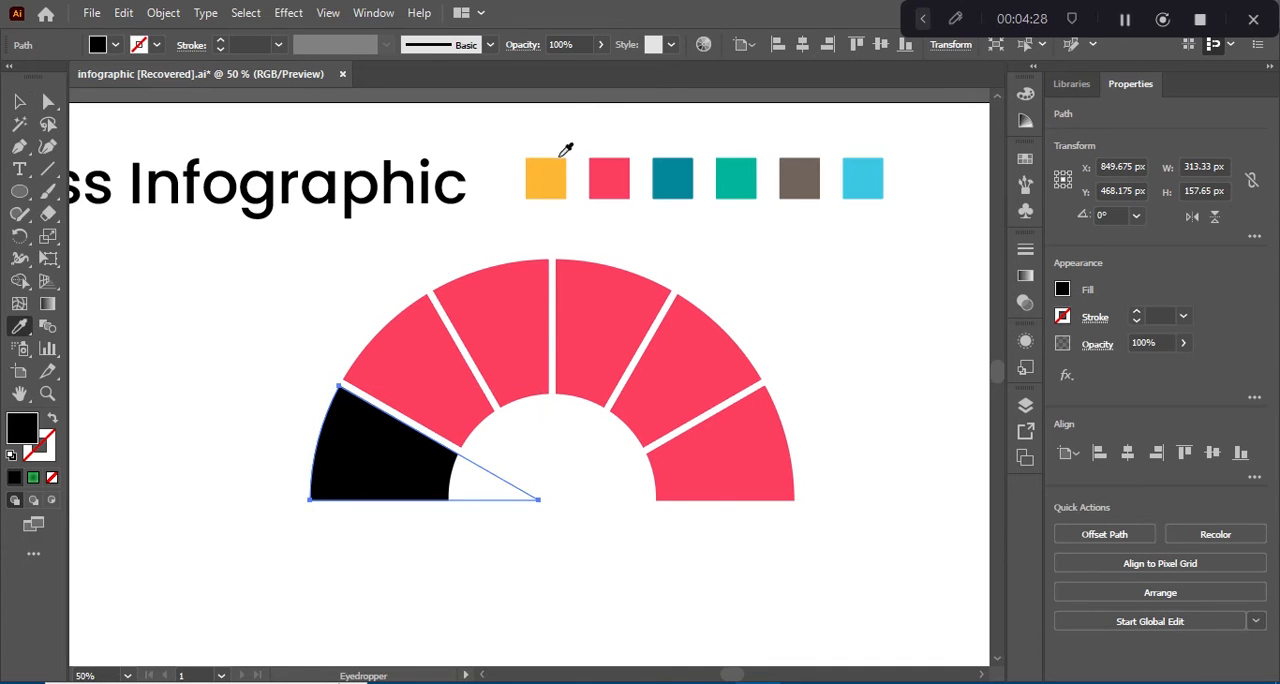
click(550, 172)
click(20, 104)
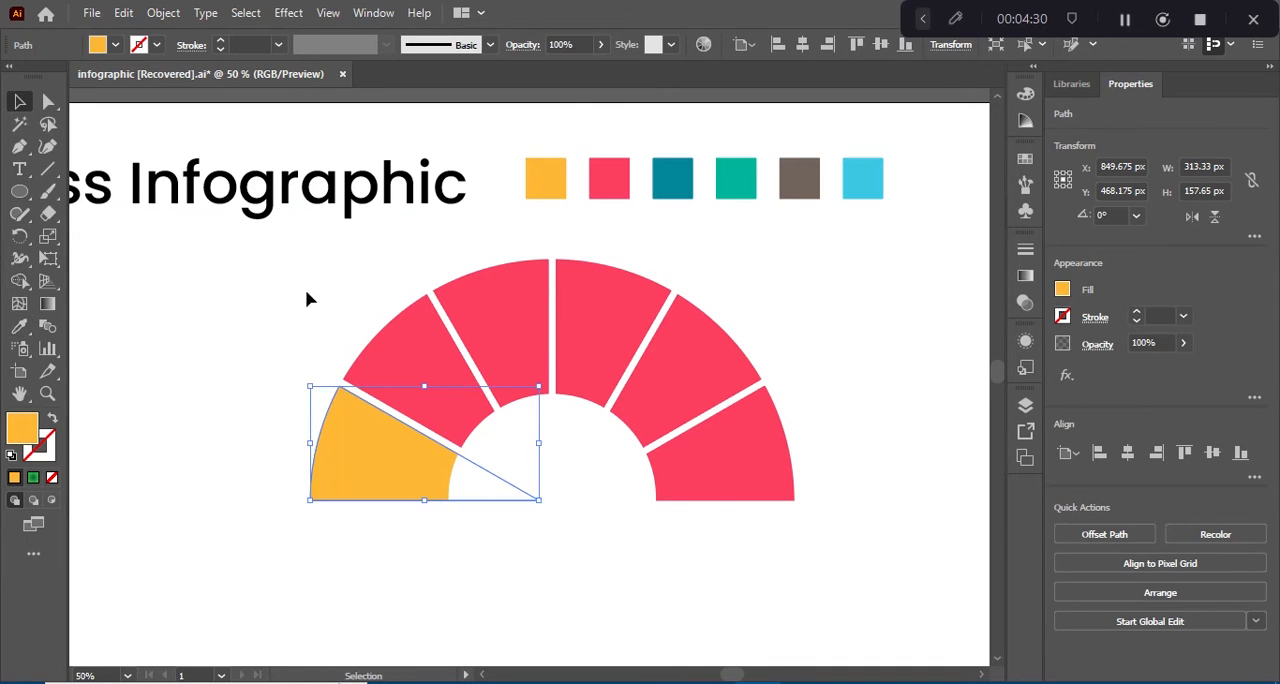
click(380, 351)
key(i)
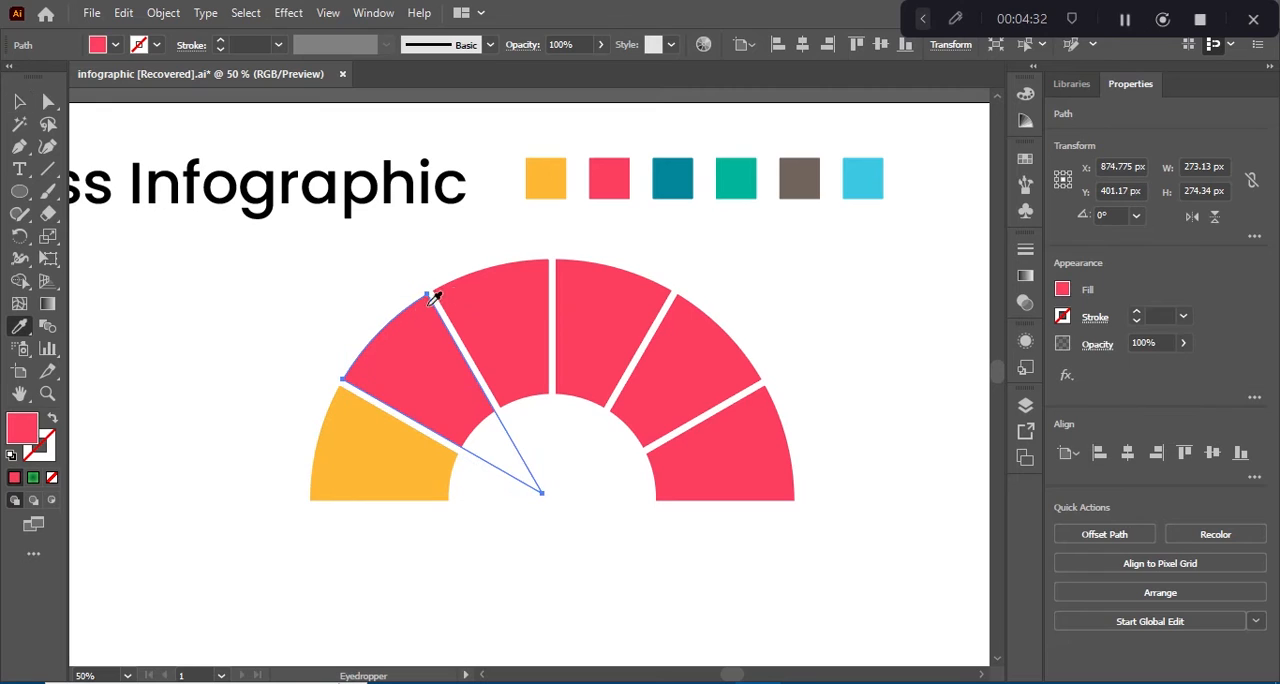
click(610, 190)
Step: Fill the third segment with the dark teal swatch colour and the fourth with the green one, using the Eyedropper
key(v)
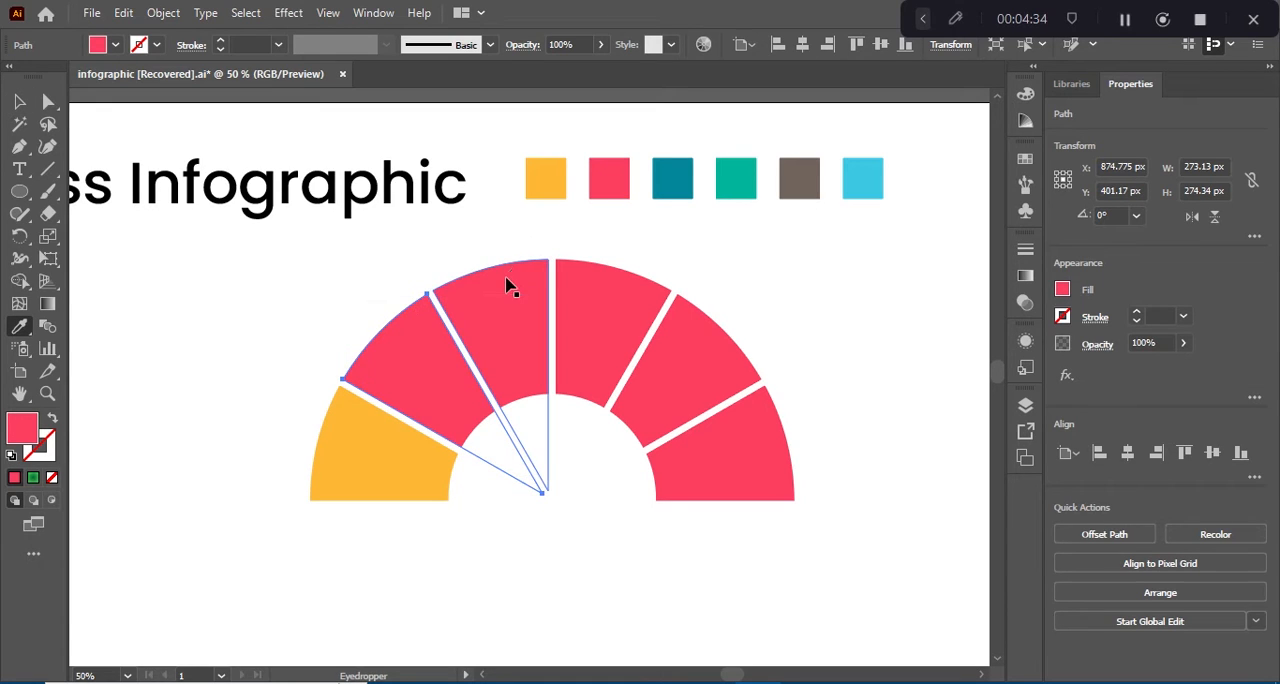
click(527, 287)
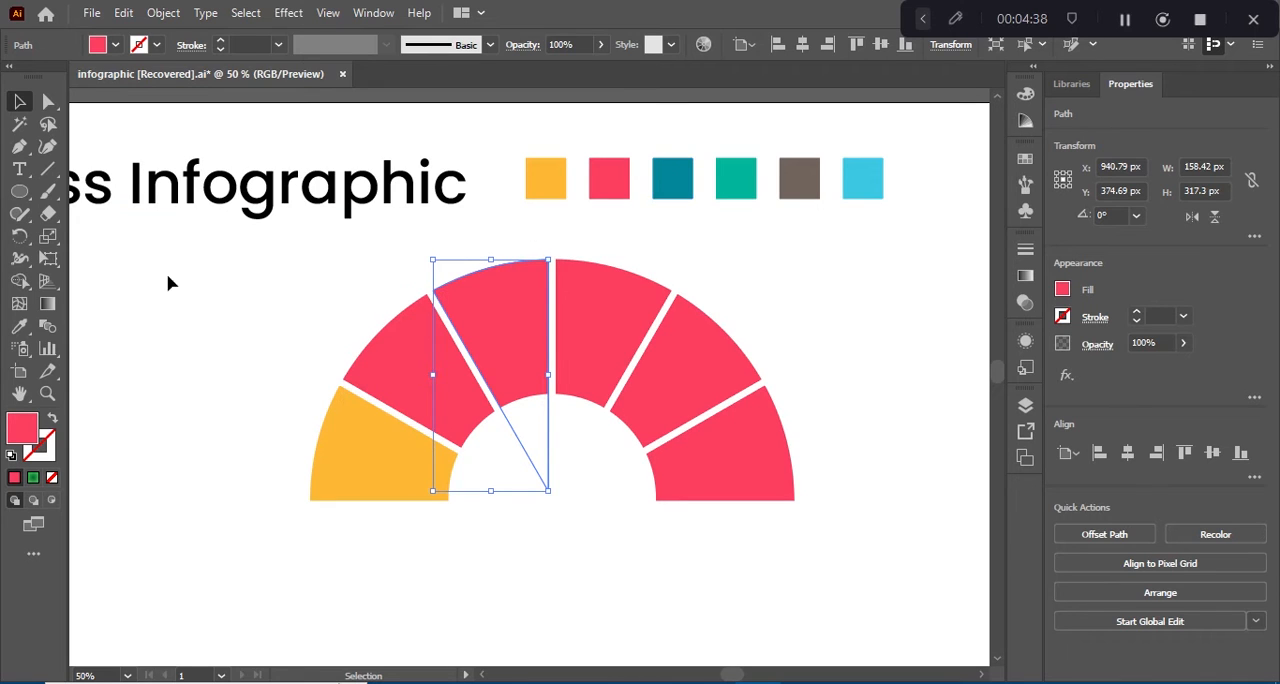
key(i)
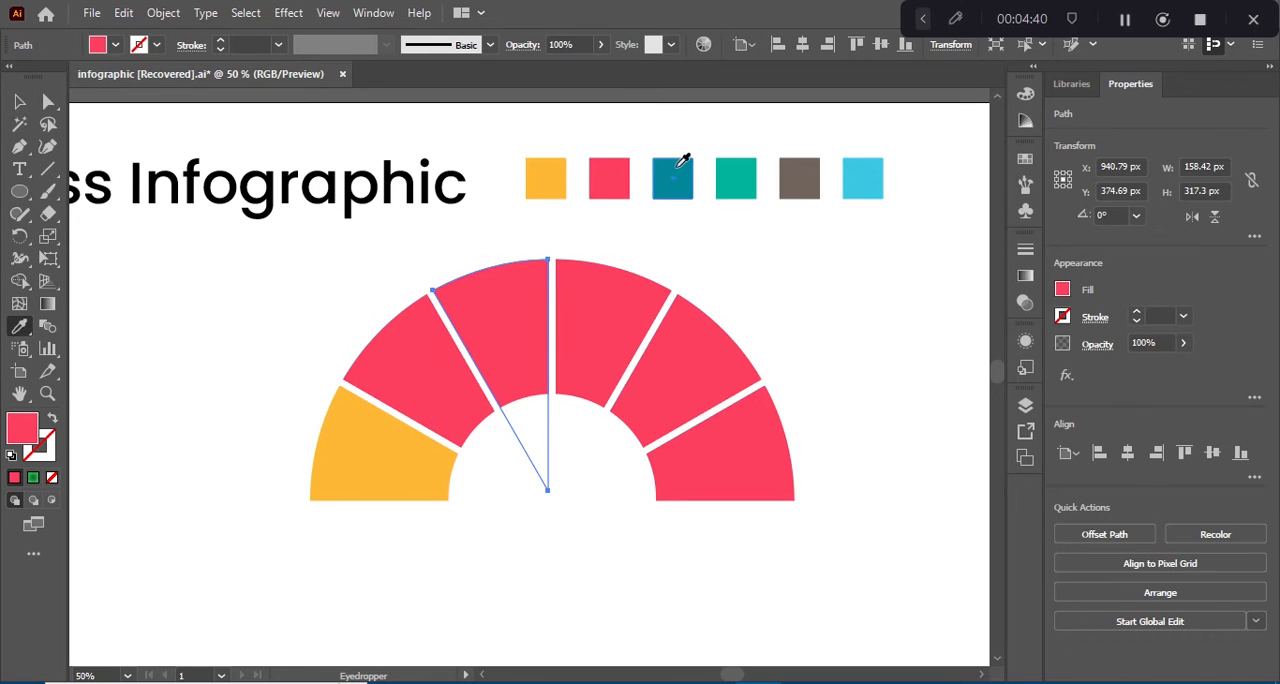
click(19, 101)
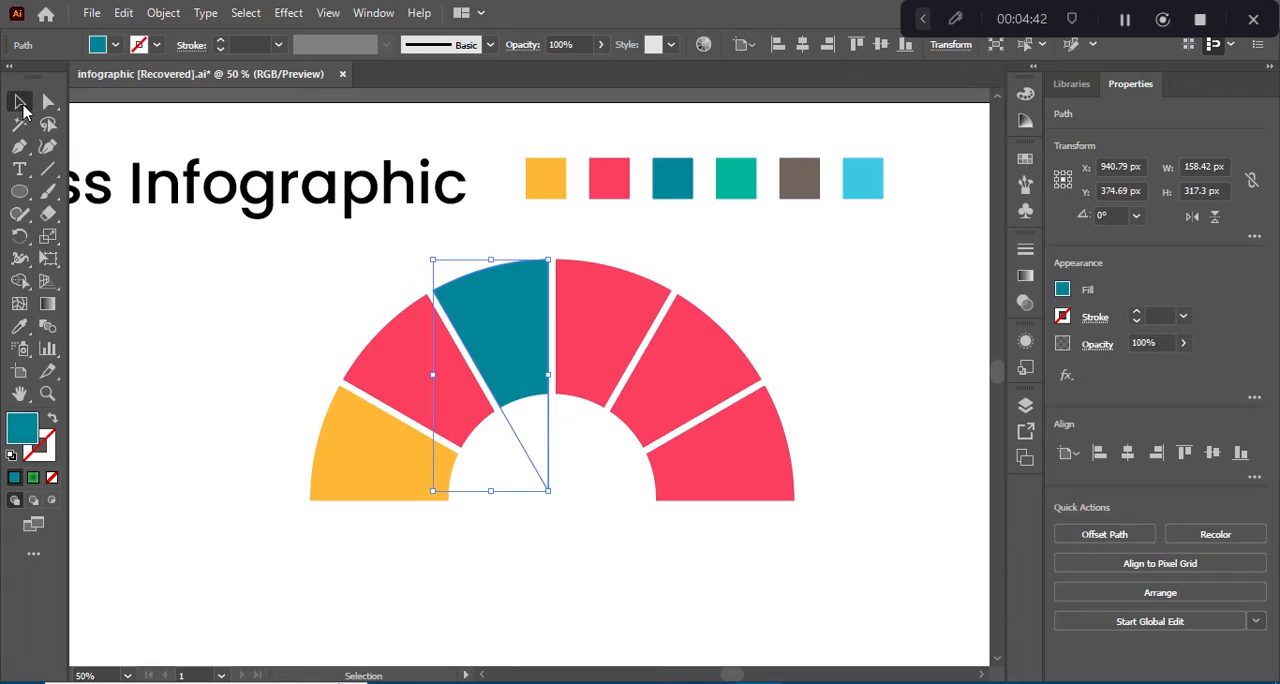
click(573, 325)
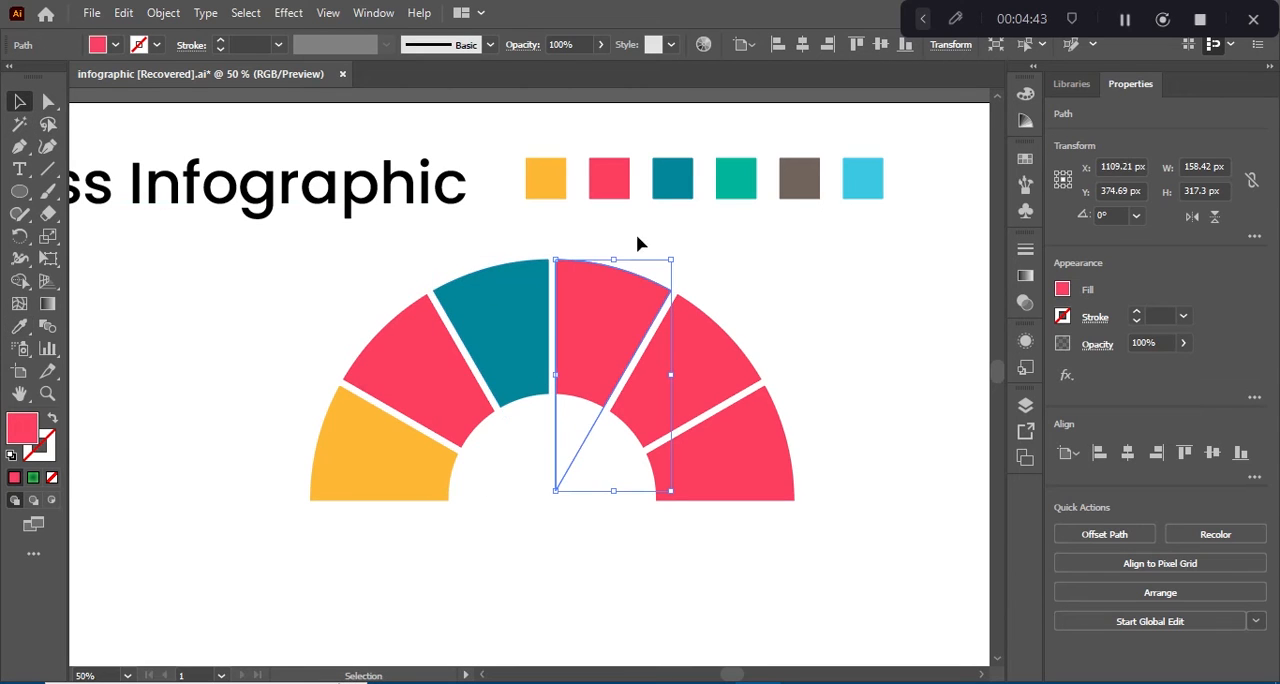
click(20, 328)
click(737, 177)
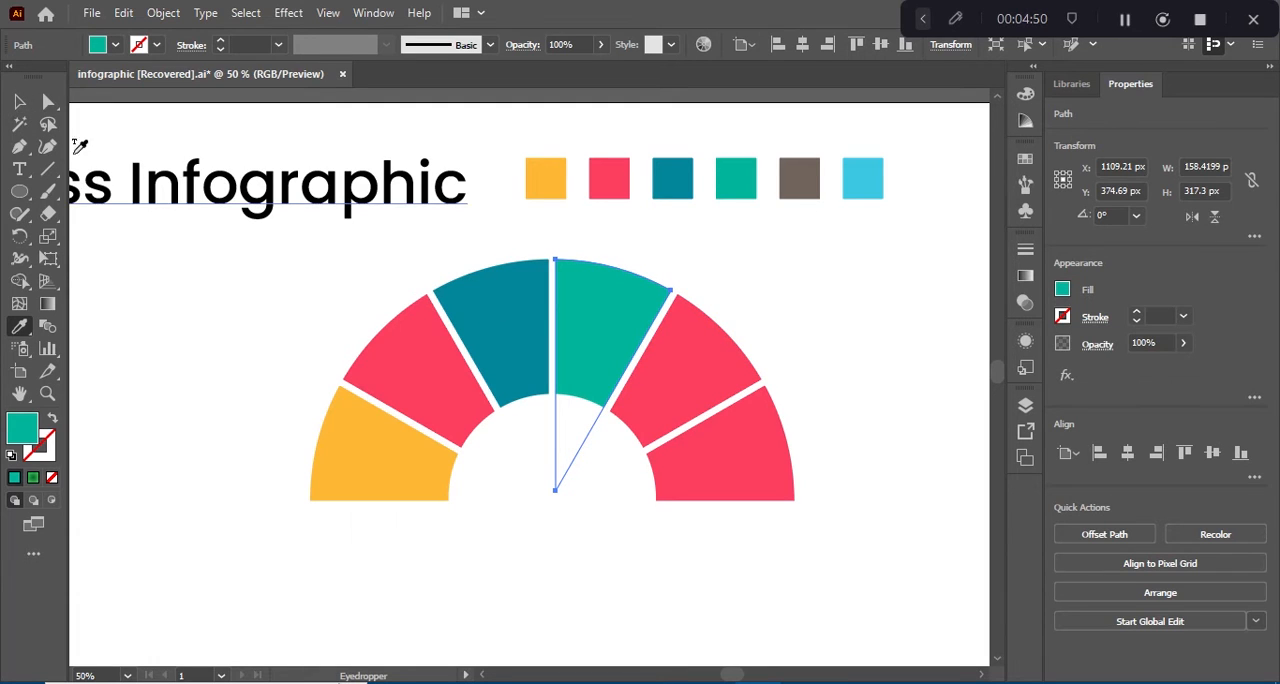
Step: Fill the fifth segment with the brown-grey swatch colour and the rightmost segment with the light blue one, using the Eyedropper
click(19, 101)
click(707, 395)
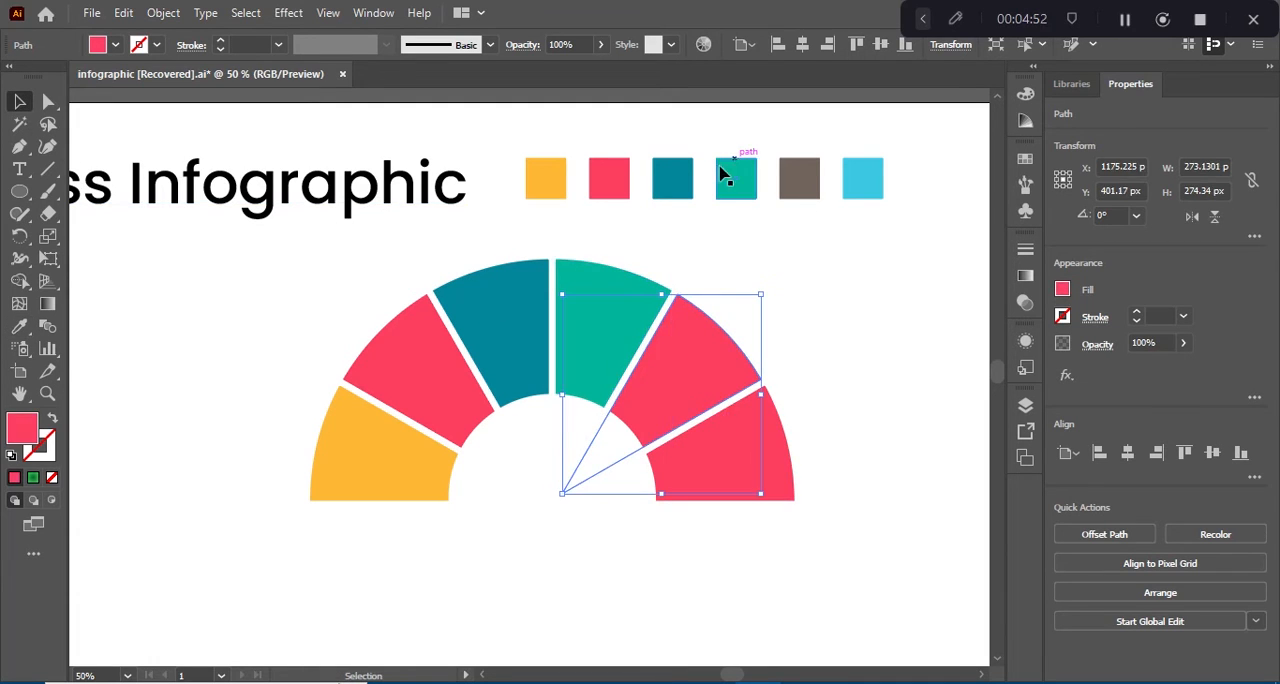
click(19, 326)
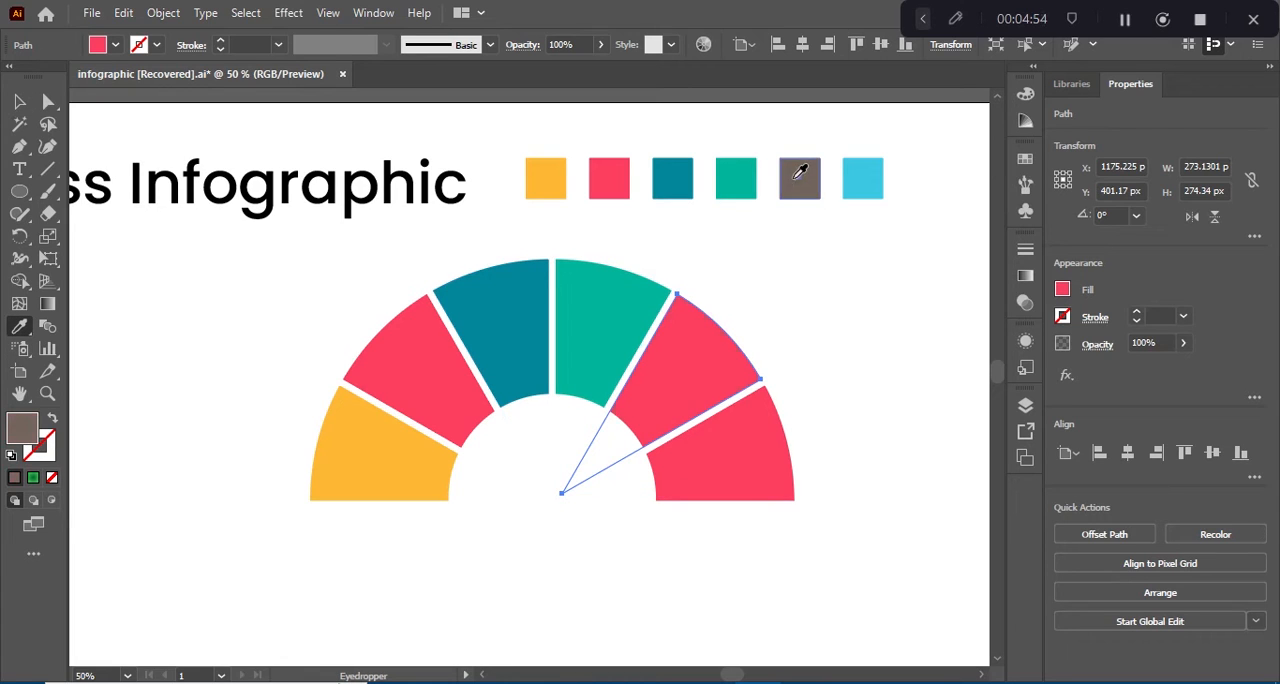
click(795, 182)
click(19, 101)
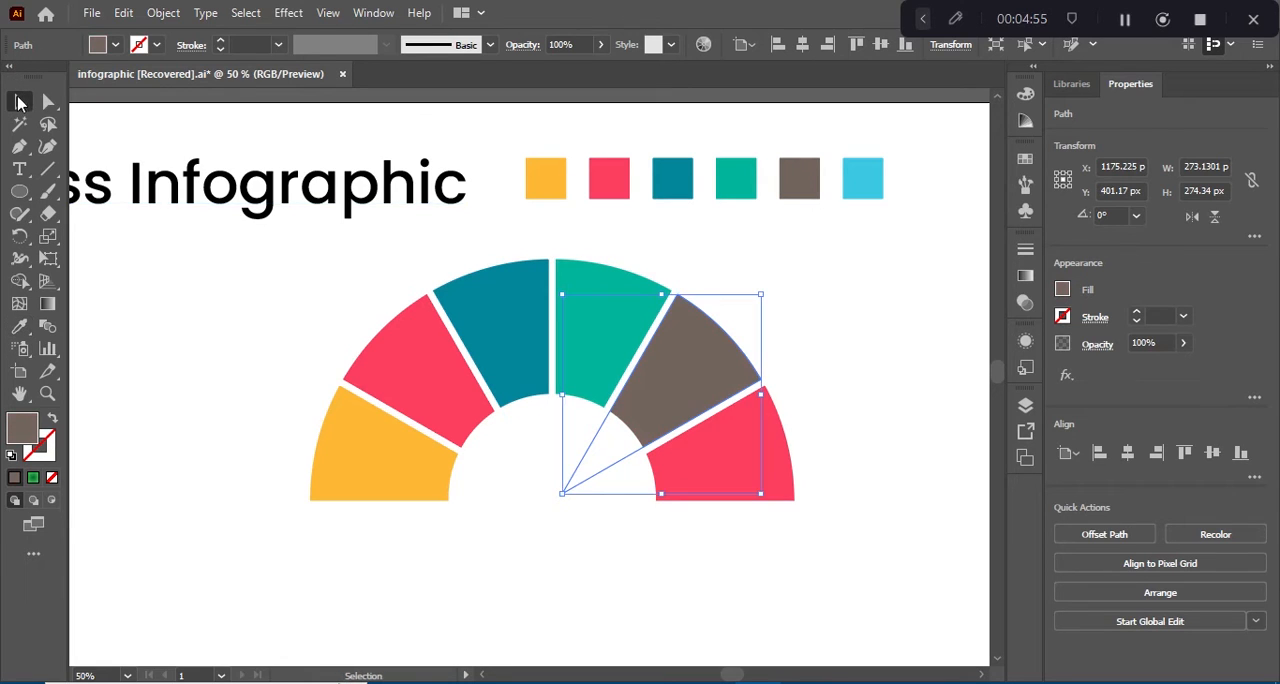
click(752, 438)
click(19, 326)
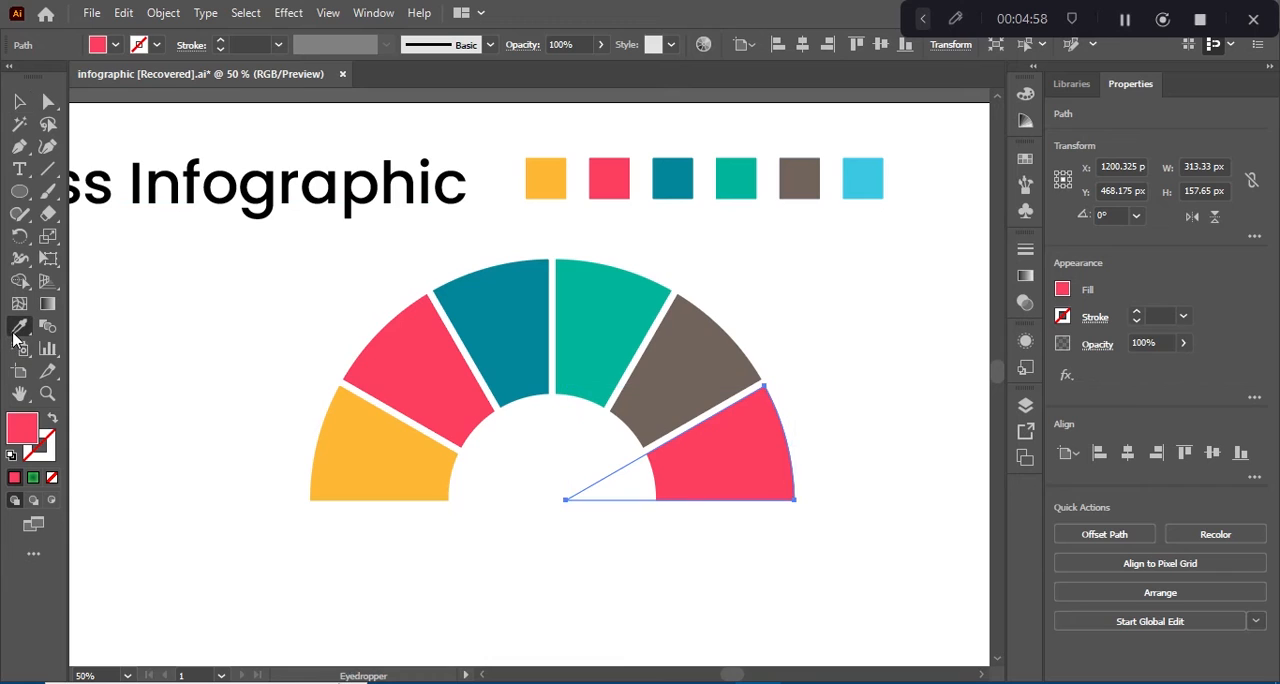
click(860, 184)
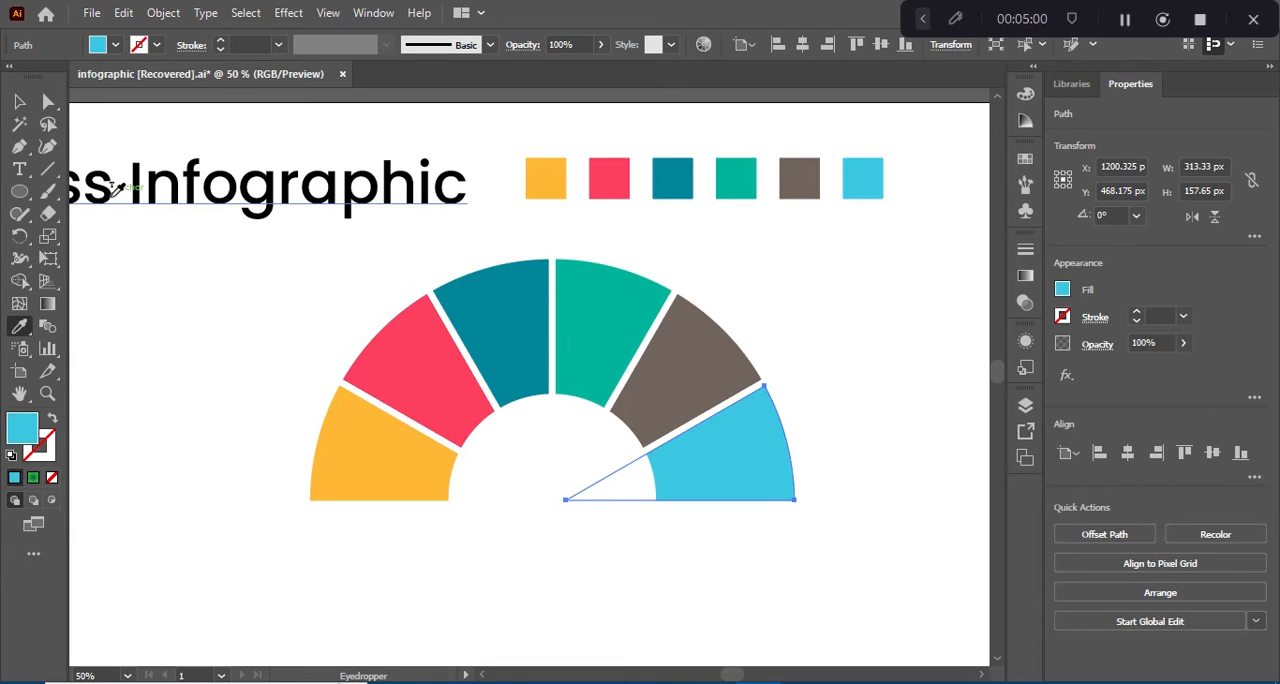
Step: Apply a Drop Shadow to the white centre circle with Multiply mode, 75% opacity, 0 px X offset, 7 px Y offset and 5 px blur
click(19, 101)
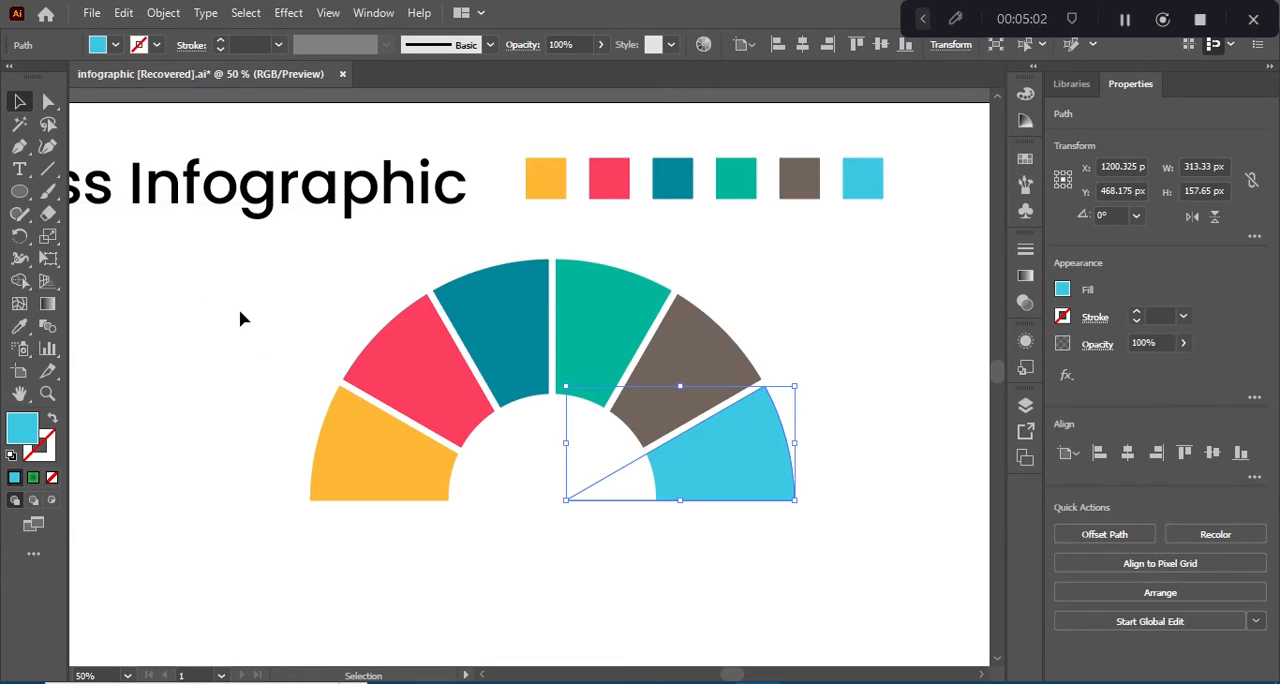
key(ctrl+a)
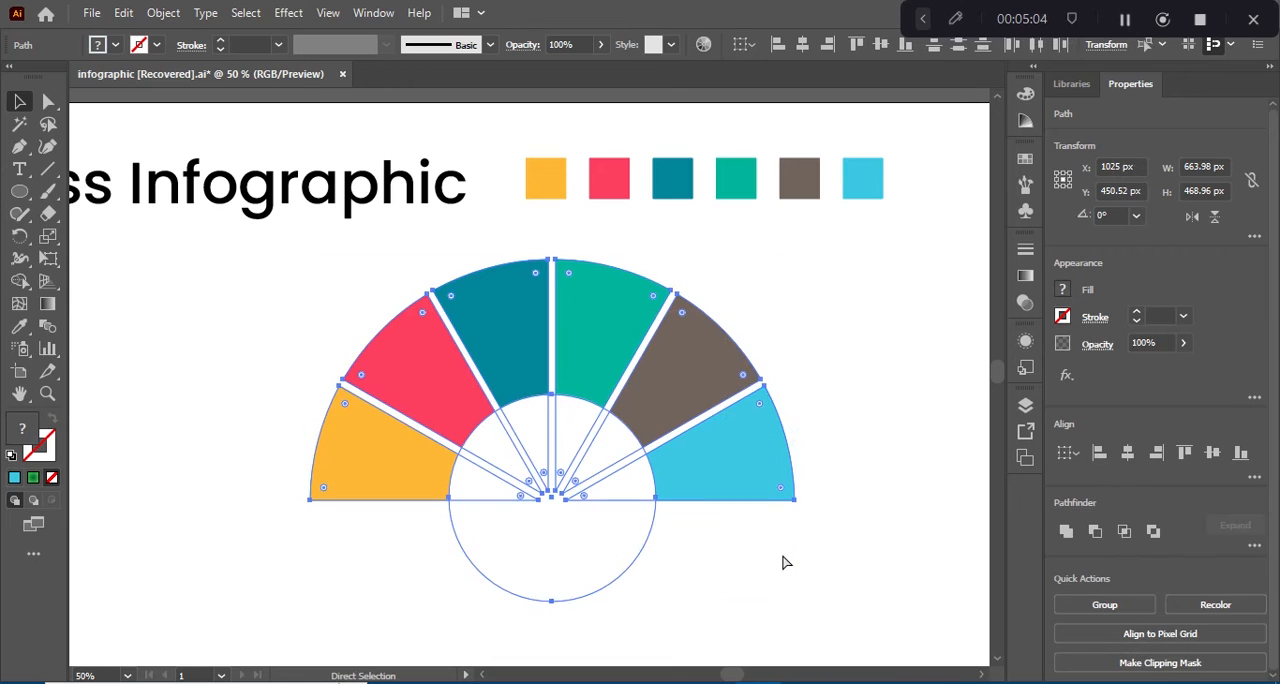
click(210, 410)
click(560, 522)
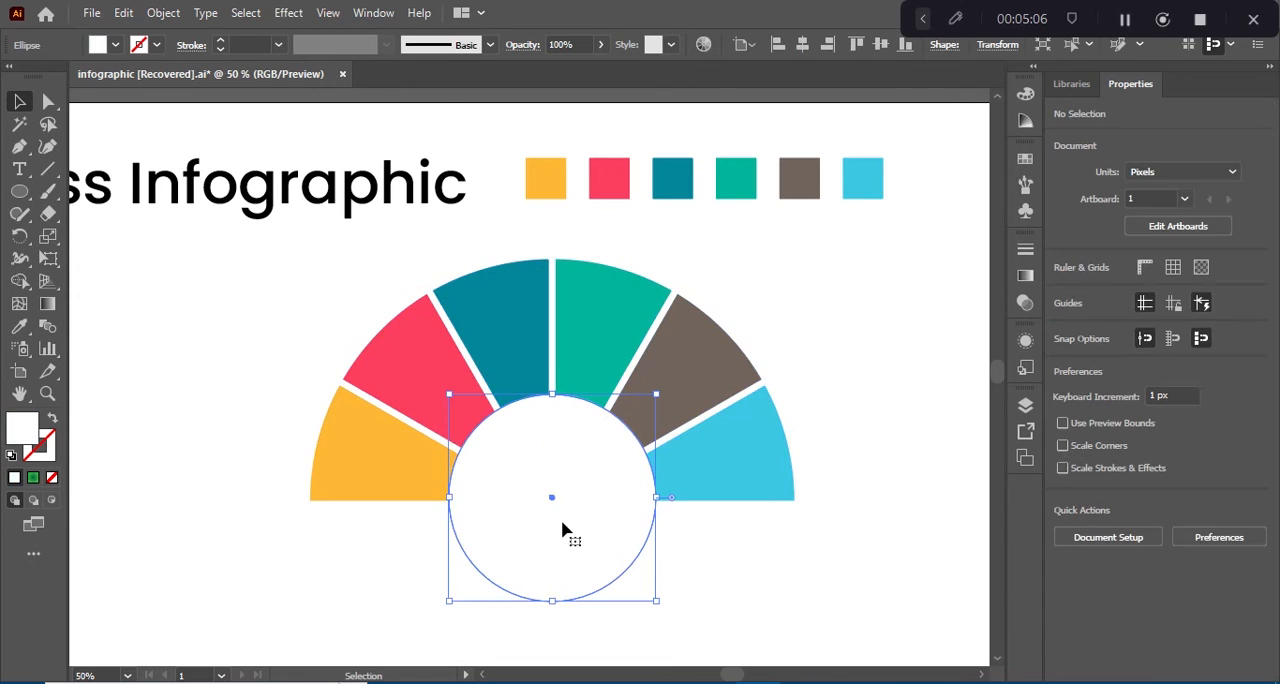
click(179, 12)
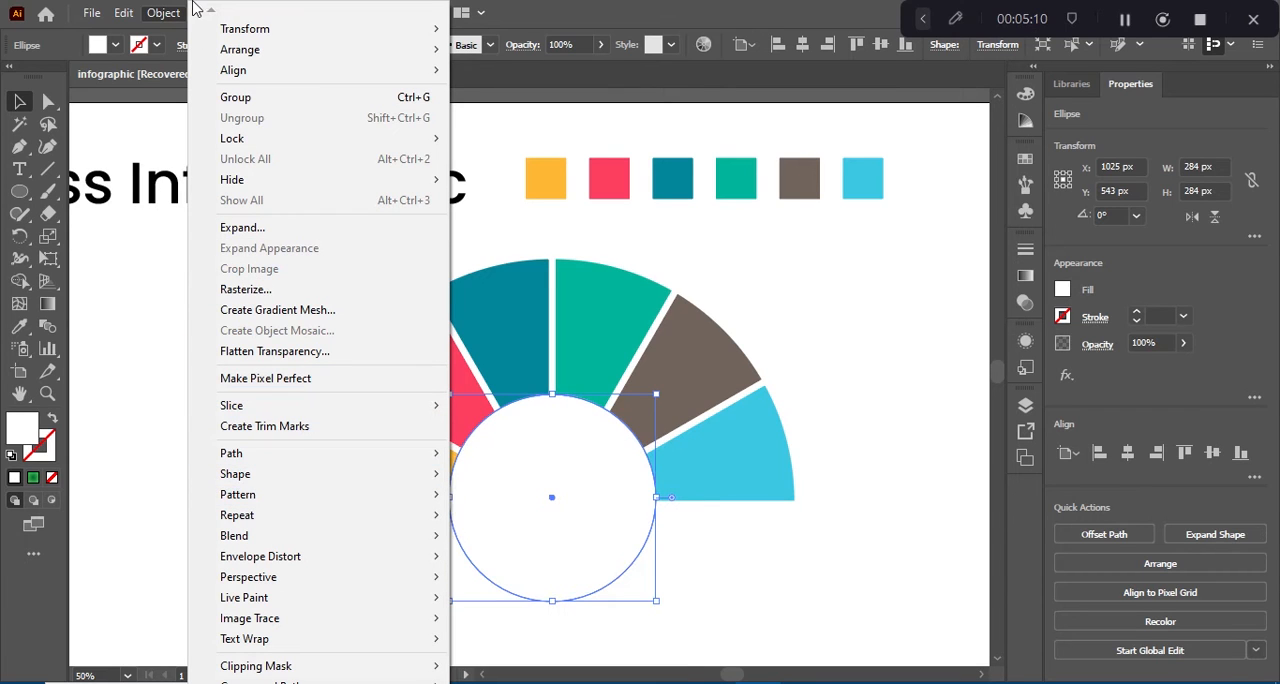
click(165, 12)
click(296, 12)
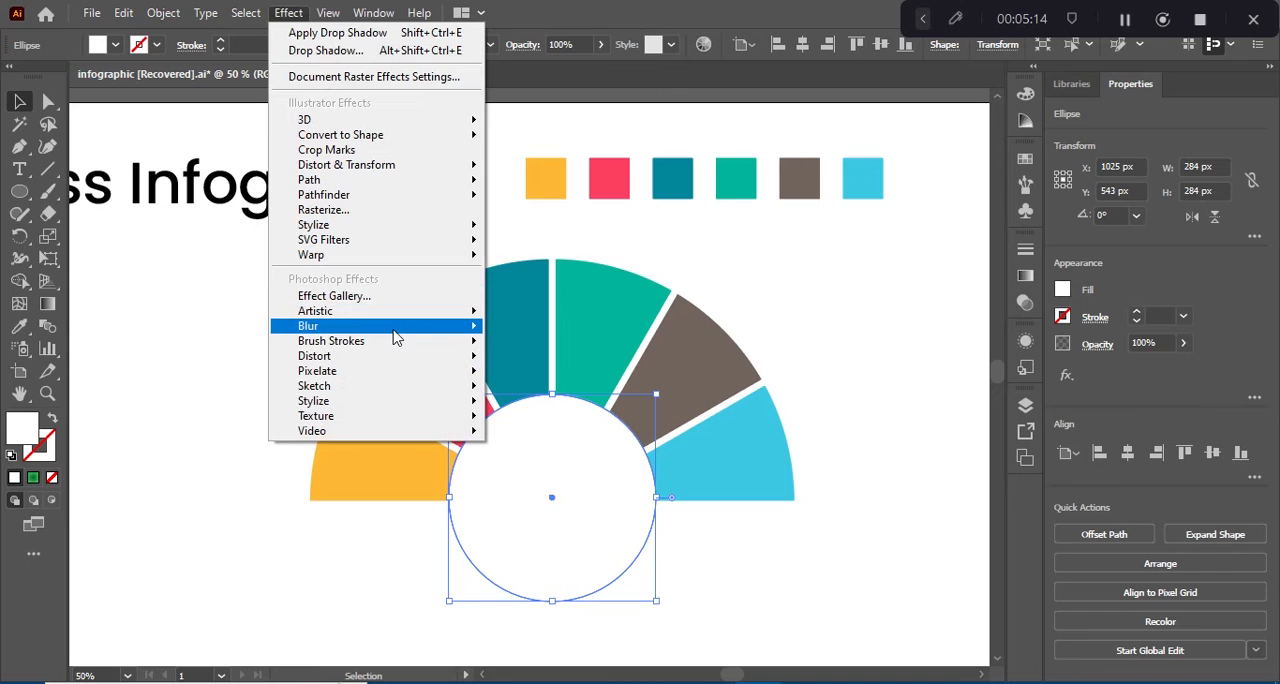
mouse_move(394, 329)
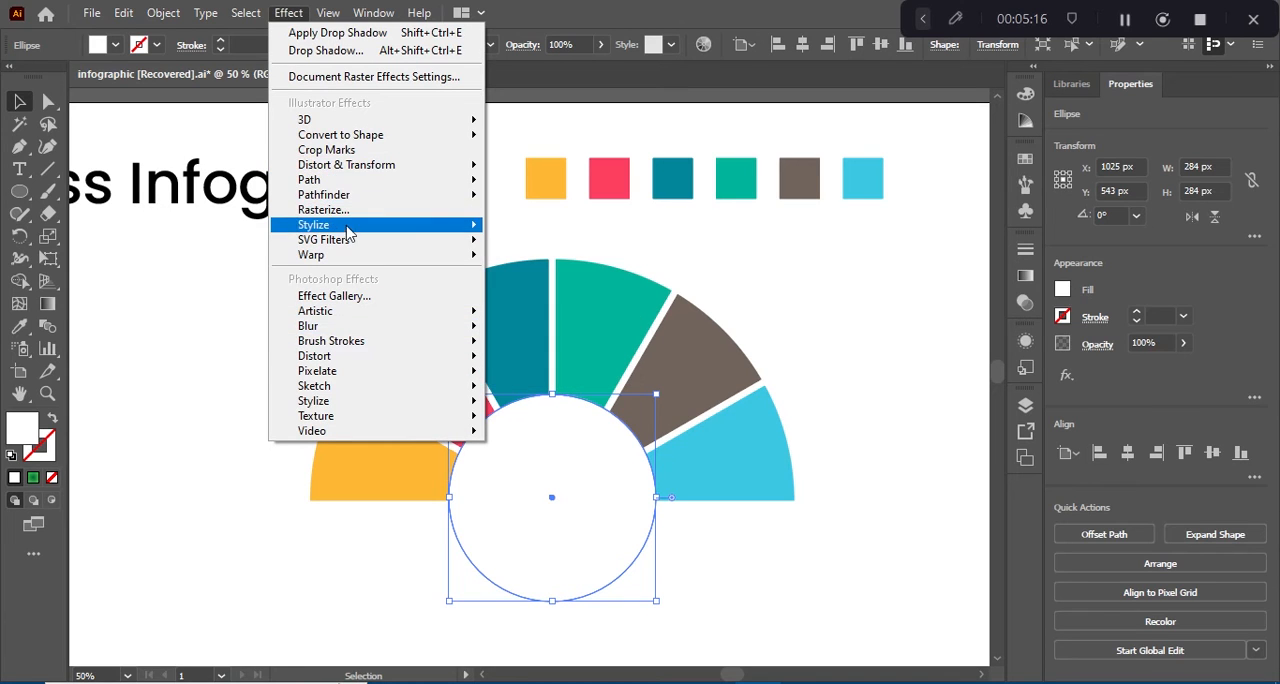
mouse_move(473, 236)
click(553, 229)
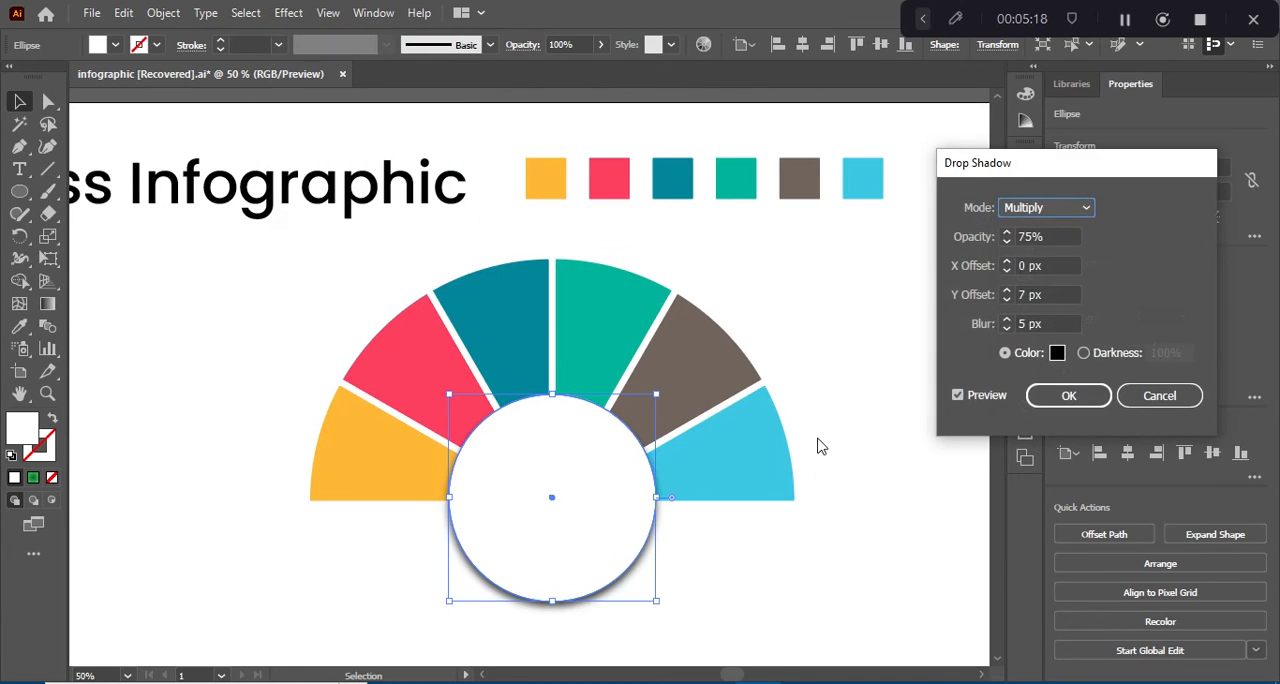
click(1065, 395)
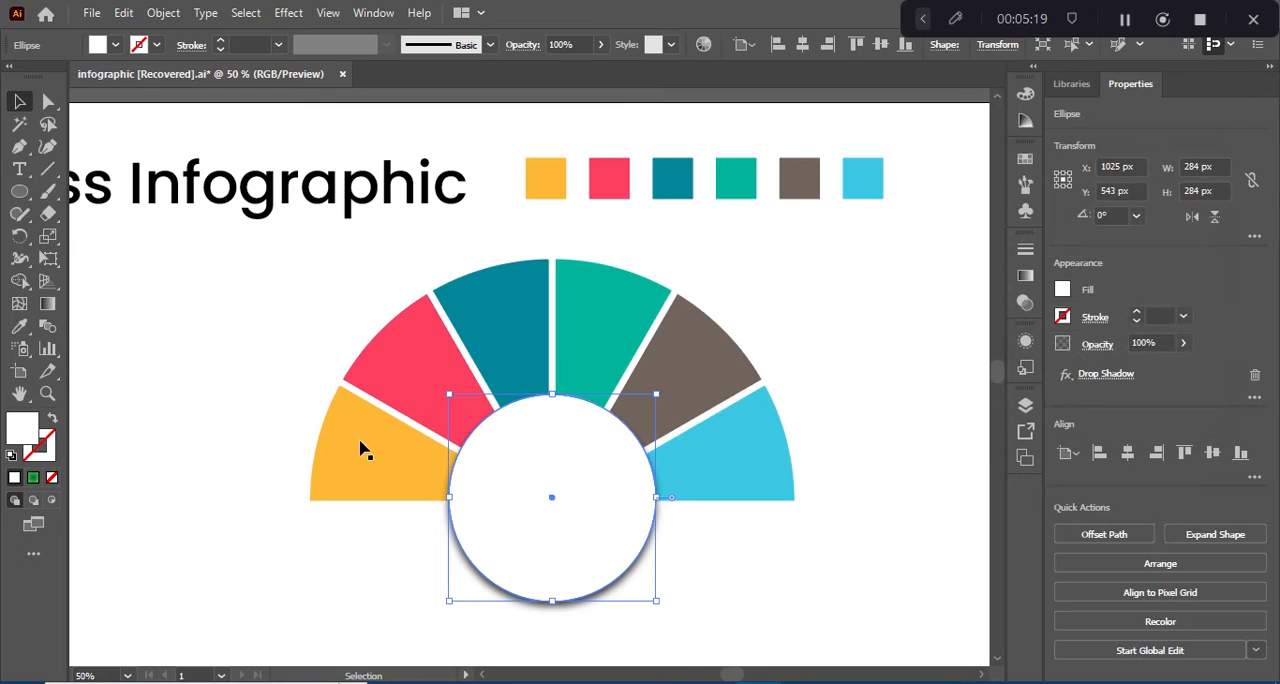
Step: Group the six coloured segments with the white circle and move the group slightly down and to the left
key(ctrl+a)
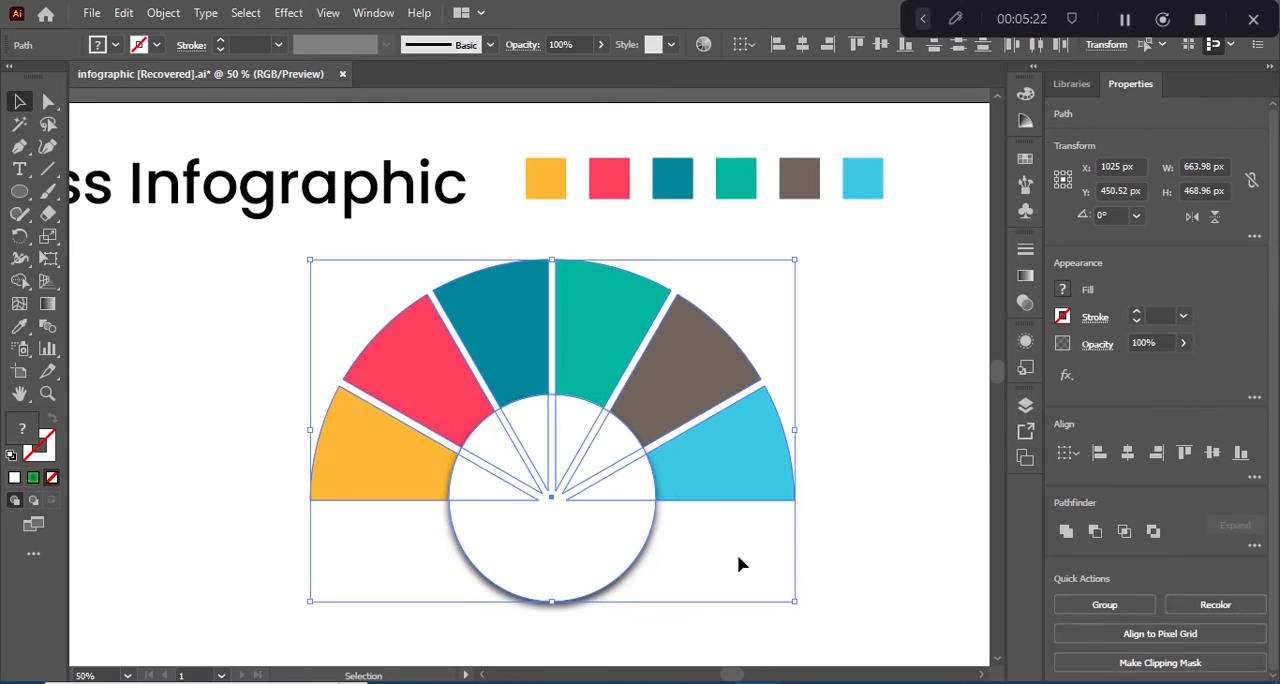
key(ctrl+g)
drag(537, 400, 511, 430)
key(ctrl+minus)
click(249, 334)
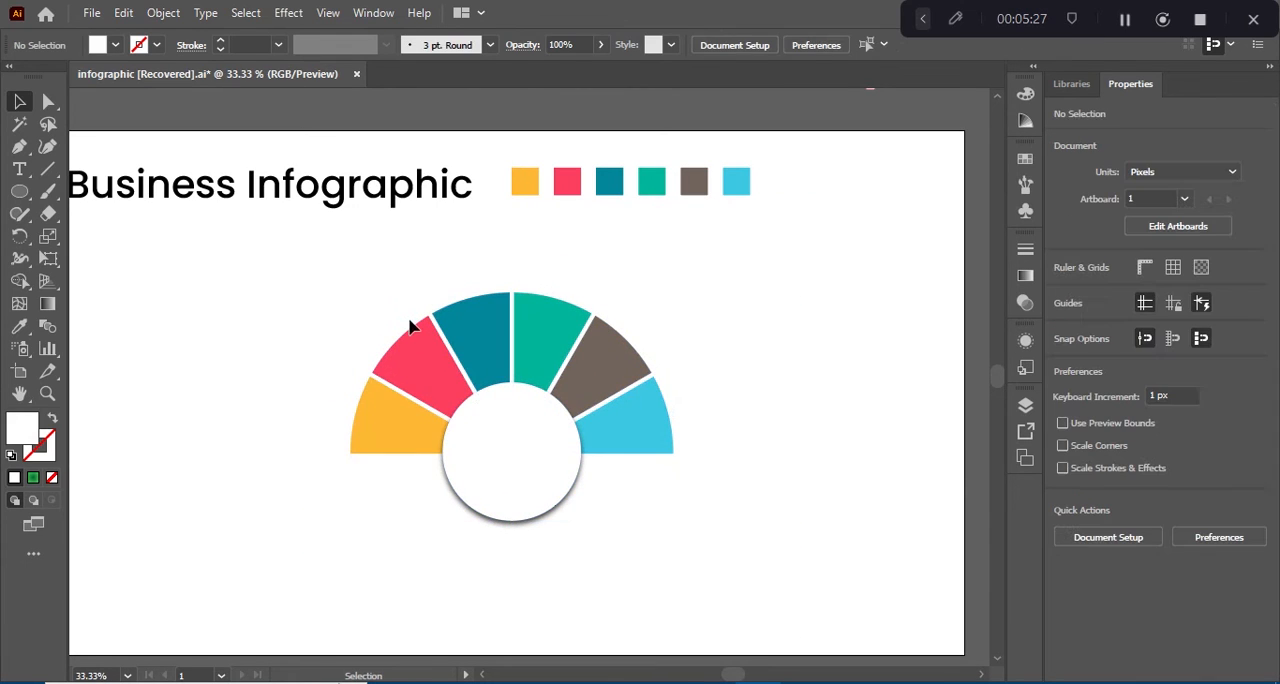
Step: Move the yellow and green "Insert title here" text blocks from above the artboard down beside the semicircle
scroll(500, 190, up, 2)
scroll(500, 190, up, 3)
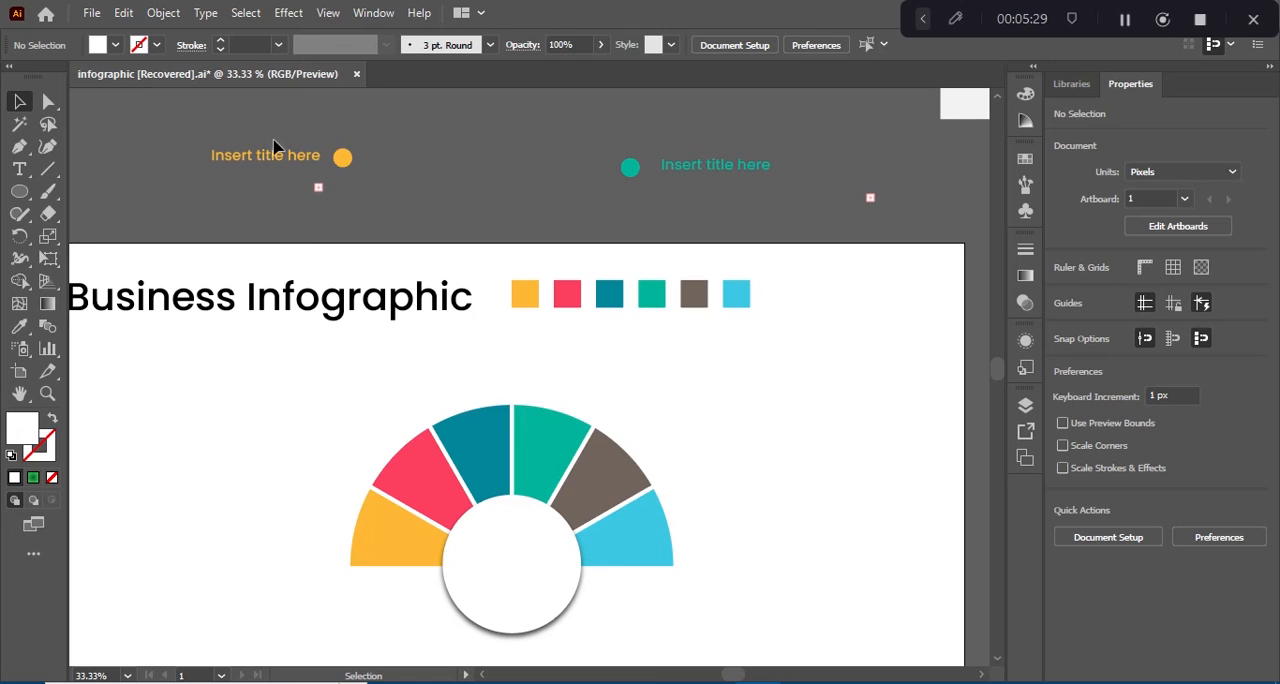
click(732, 208)
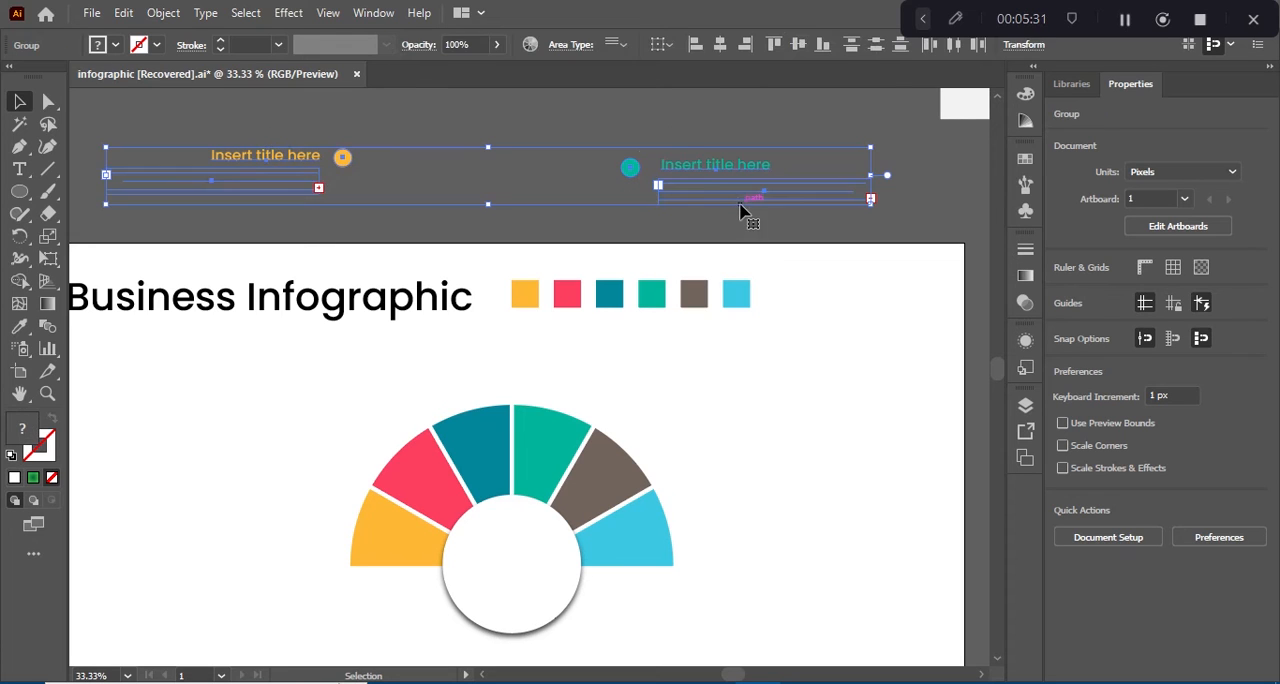
drag(666, 169, 704, 507)
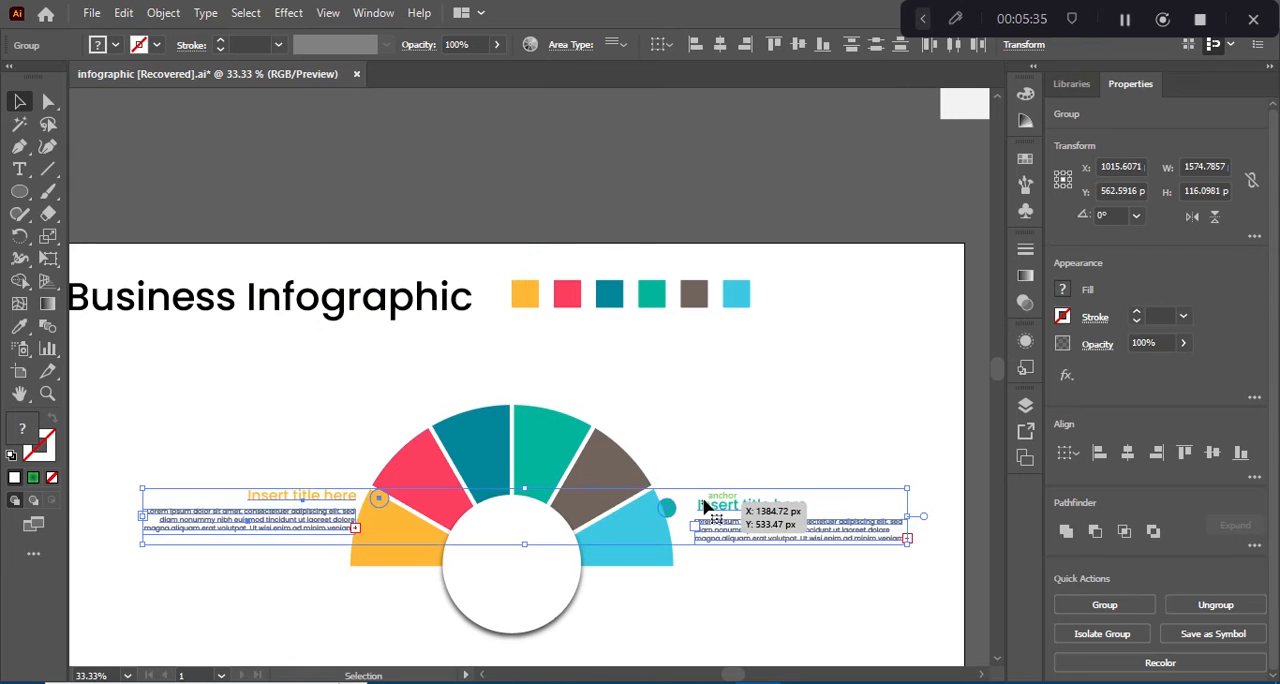
key(ctrl+0)
click(340, 497)
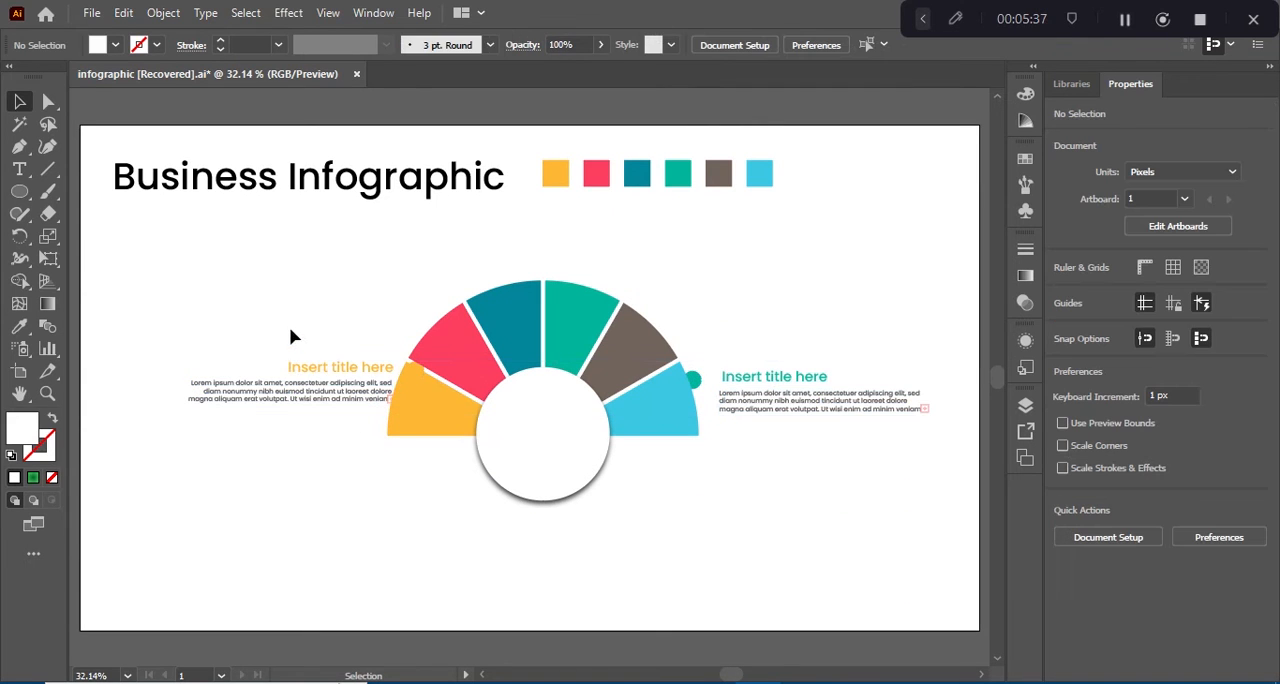
Step: Place the yellow text block left of the semicircle near its top and the green one at a similar height on the right
click(424, 399)
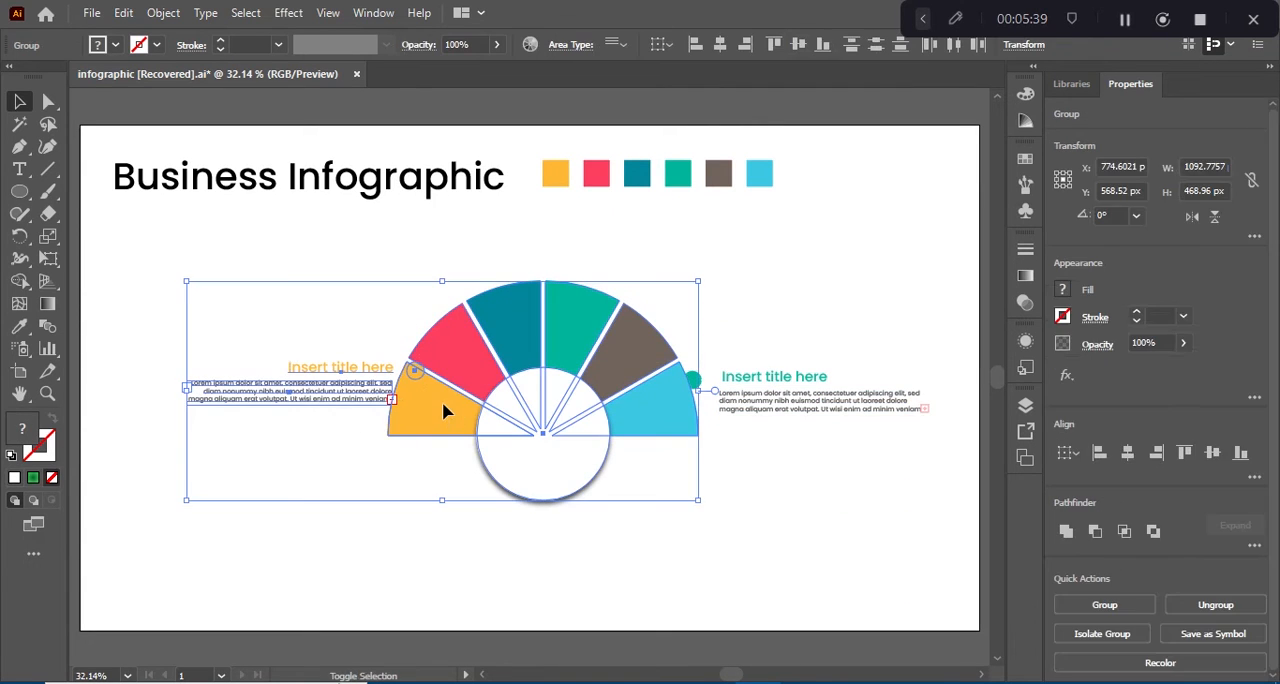
click(400, 400)
drag(366, 394, 288, 313)
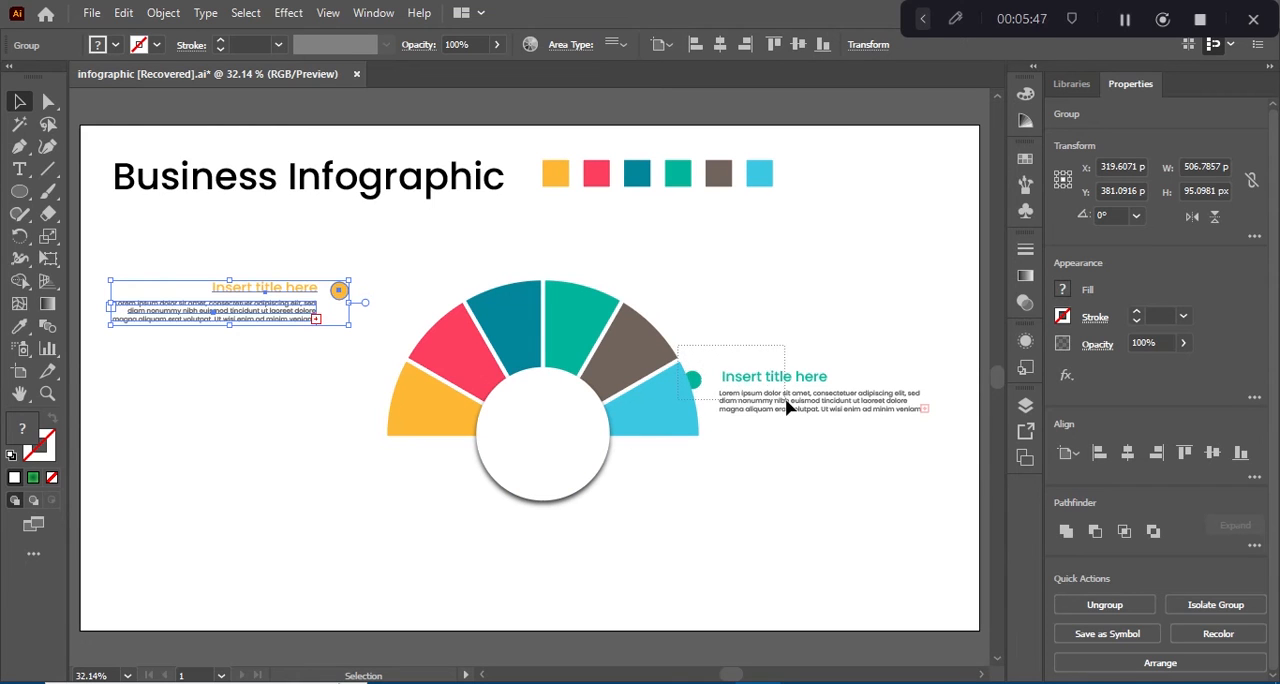
drag(786, 400, 848, 310)
shift+click(616, 348)
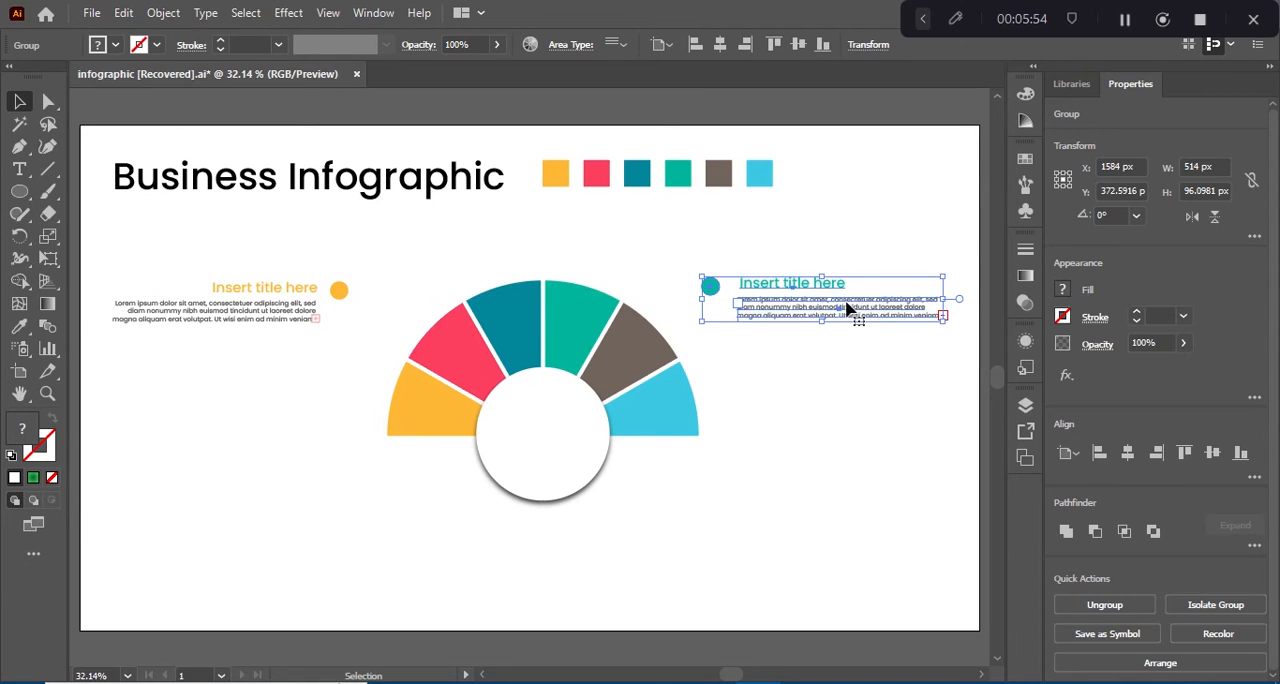
click(268, 419)
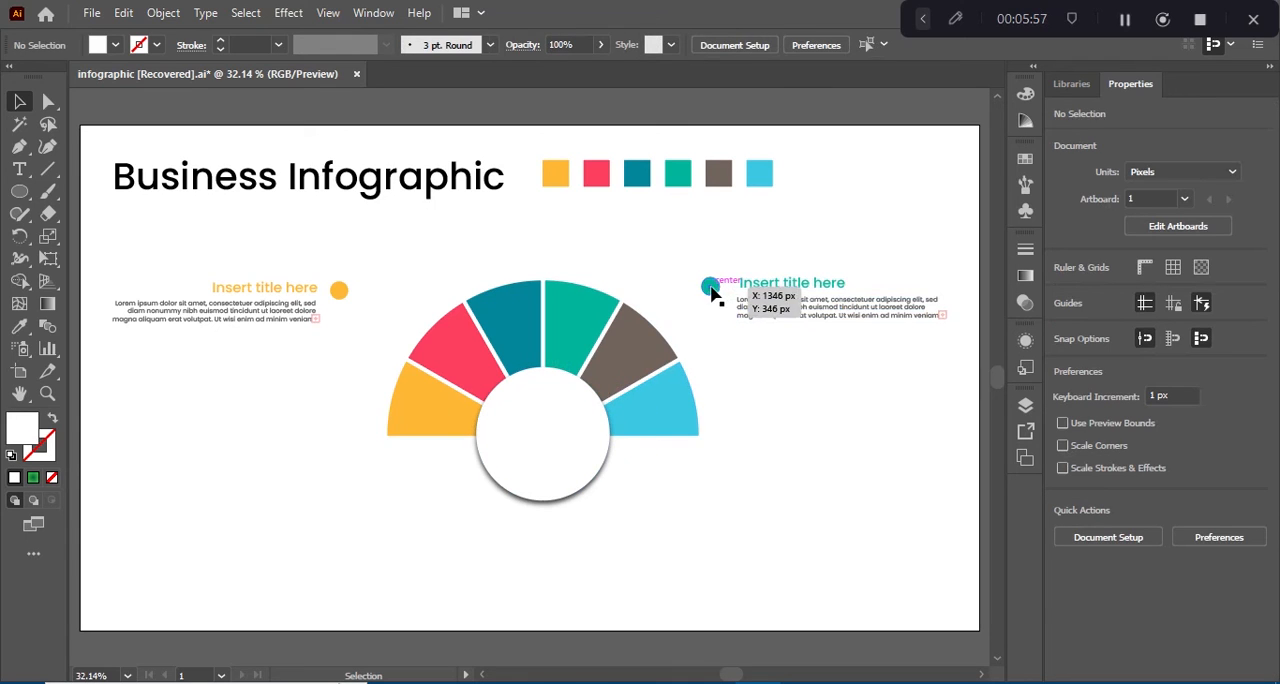
click(779, 315)
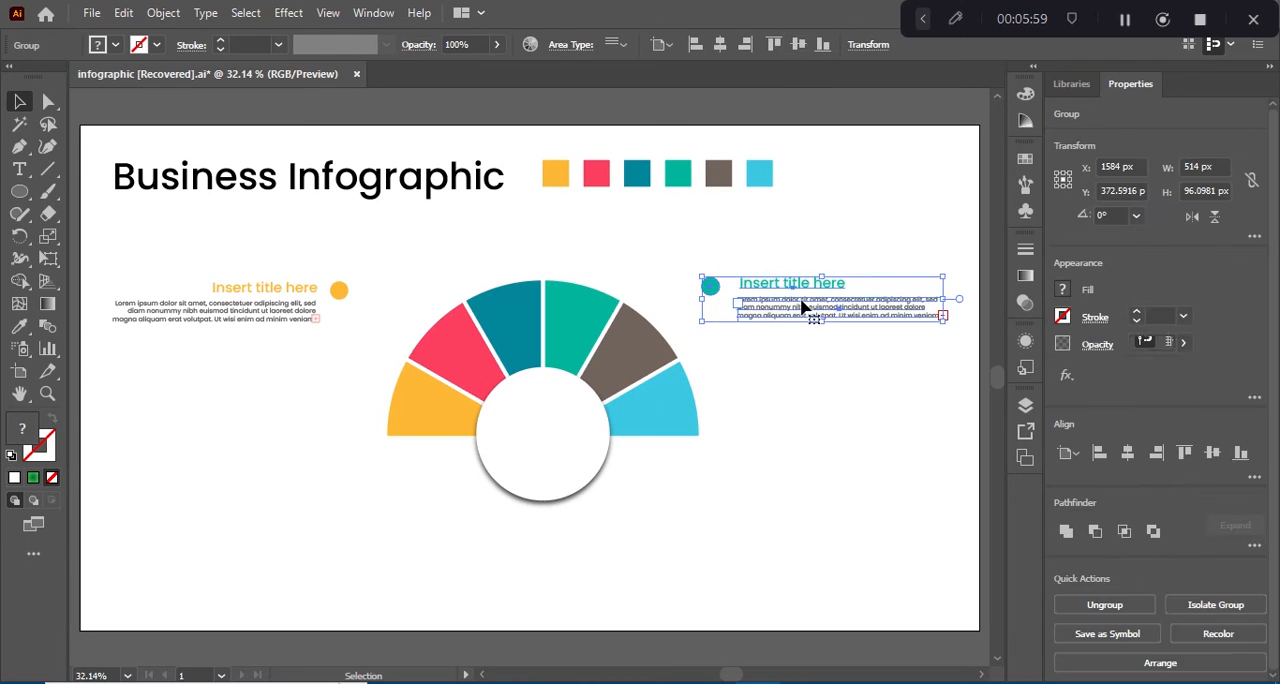
drag(803, 310, 805, 400)
key(ctrl+z)
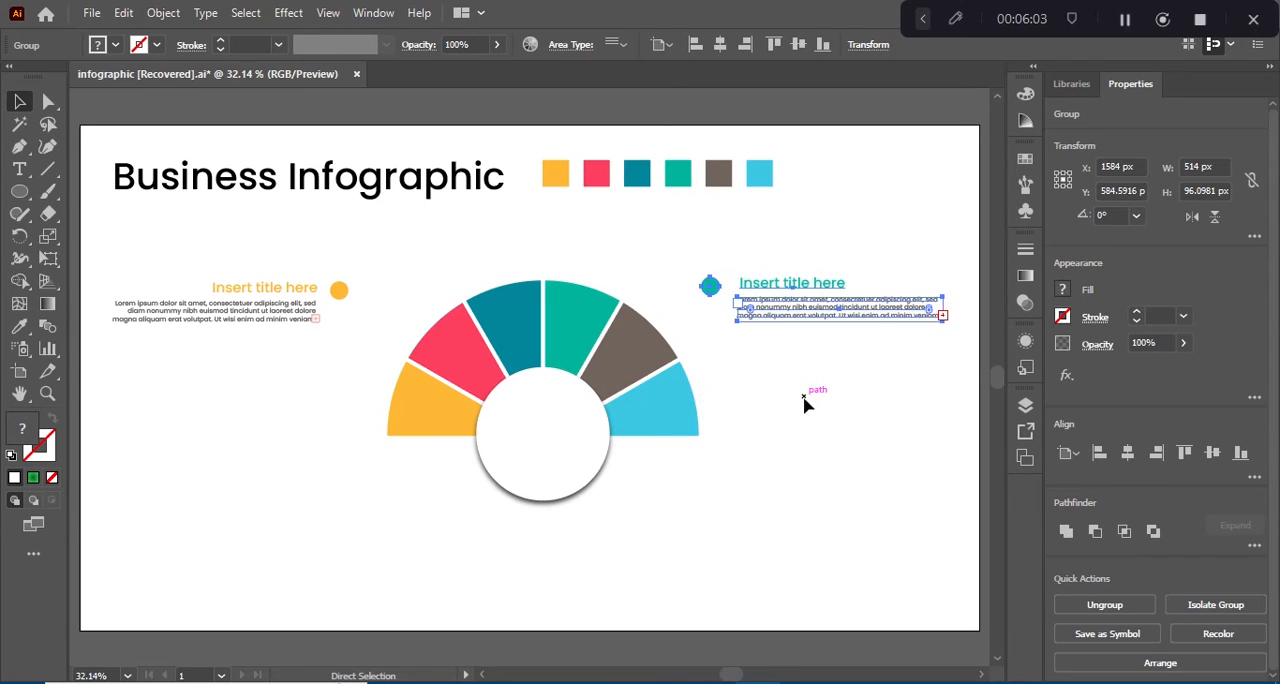
Step: Align the yellow and green text blocks to each other by their vertical centres
drag(231, 279, 363, 322)
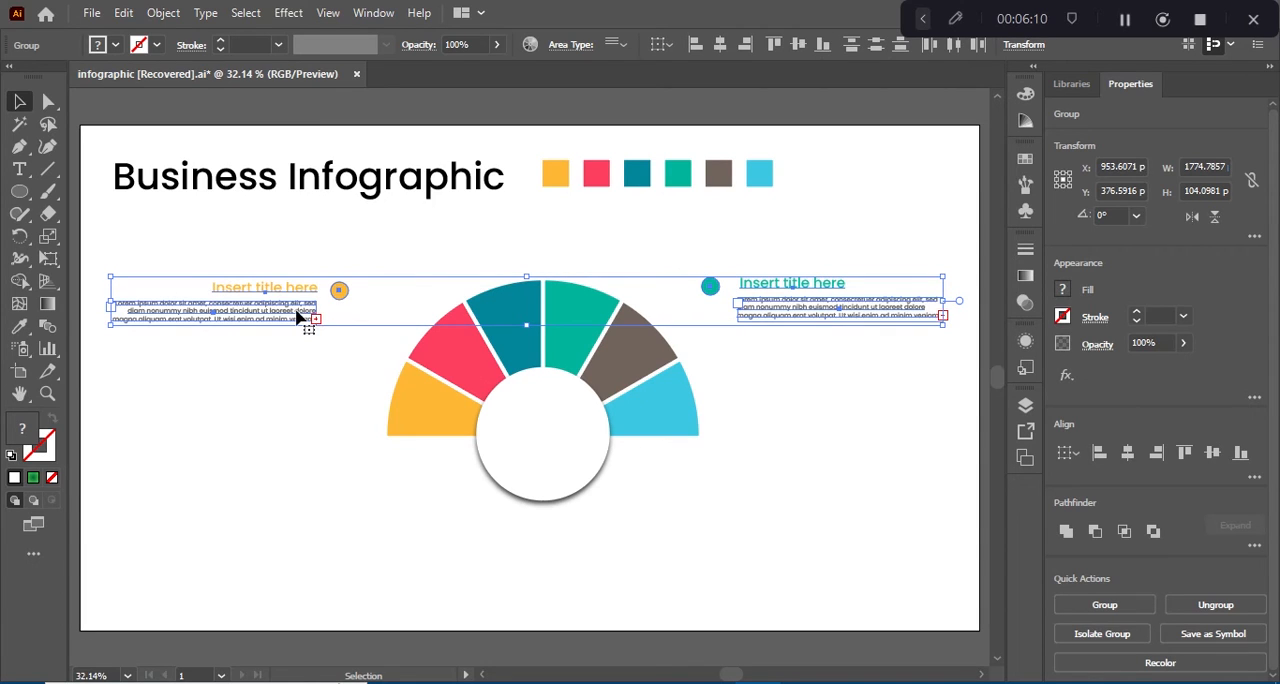
key(ctrl)
click(887, 270)
drag(702, 258, 871, 329)
key(ctrl)
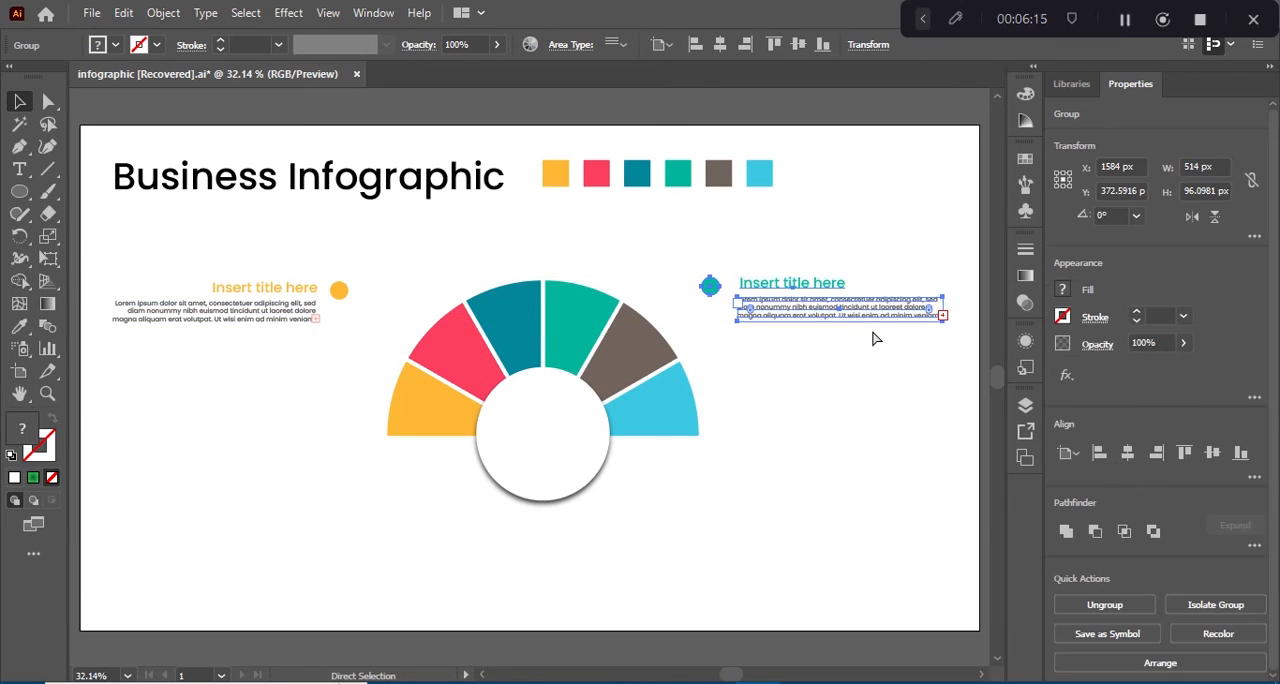
drag(284, 228, 346, 366)
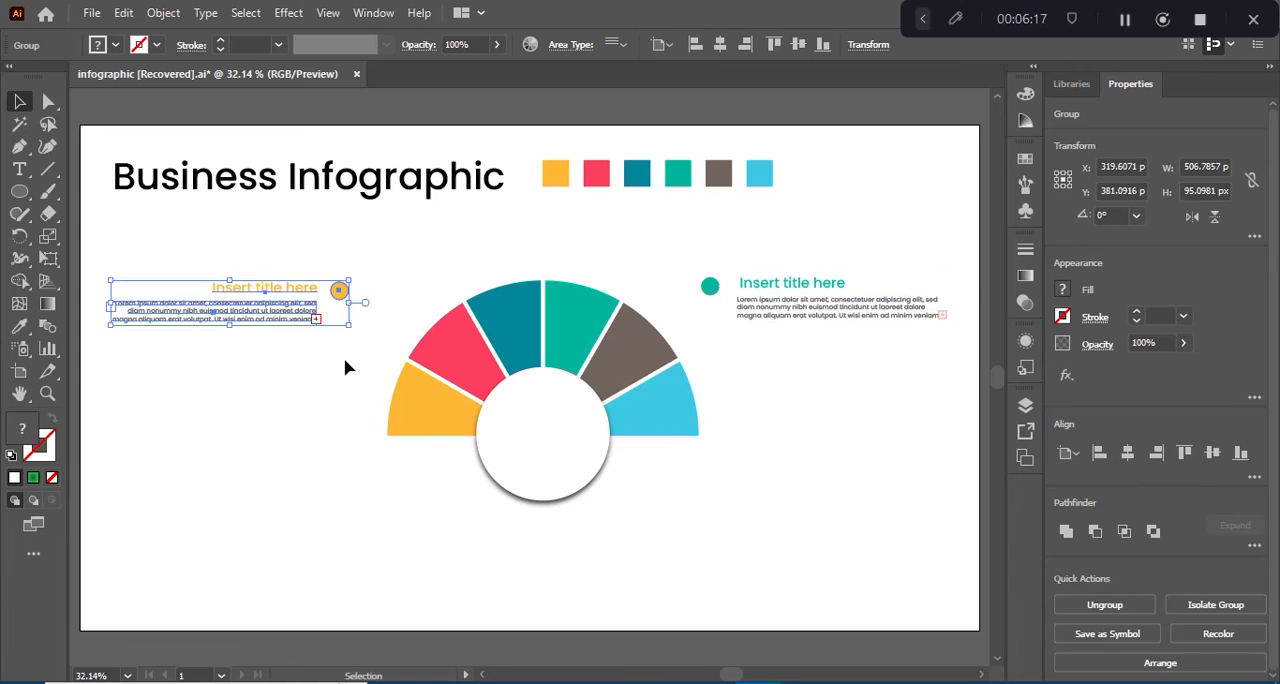
key(ctrl)
shift+click(766, 306)
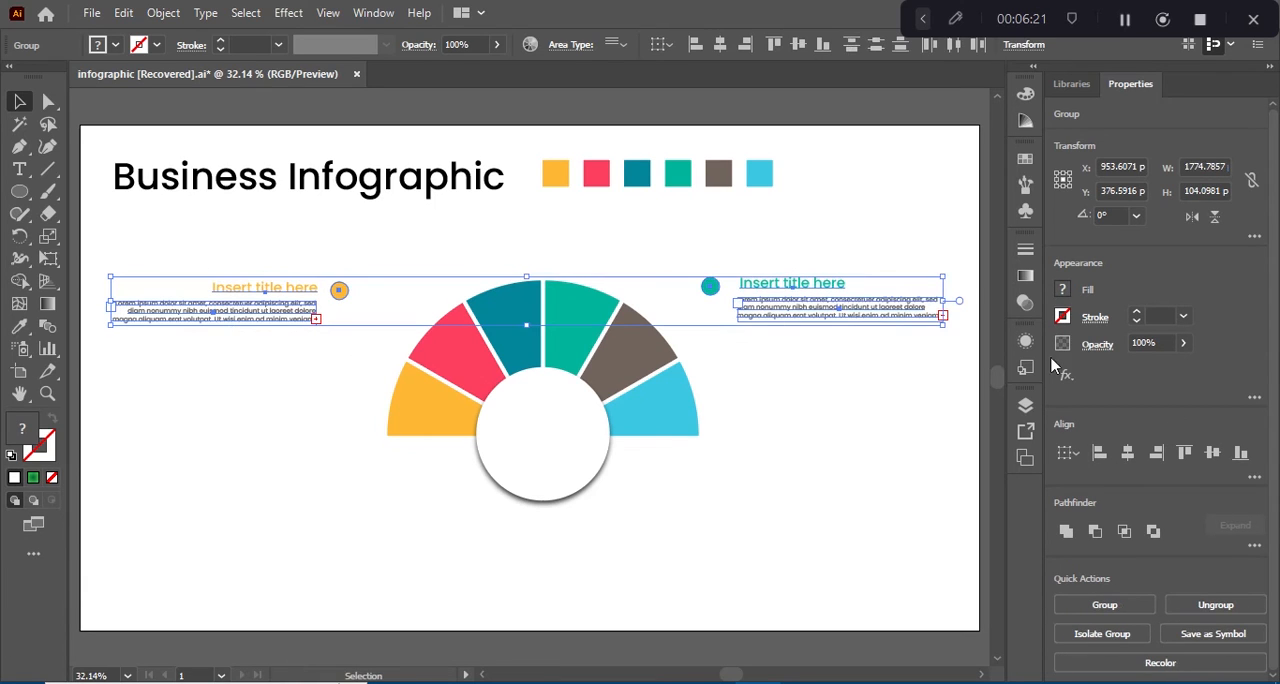
click(1211, 454)
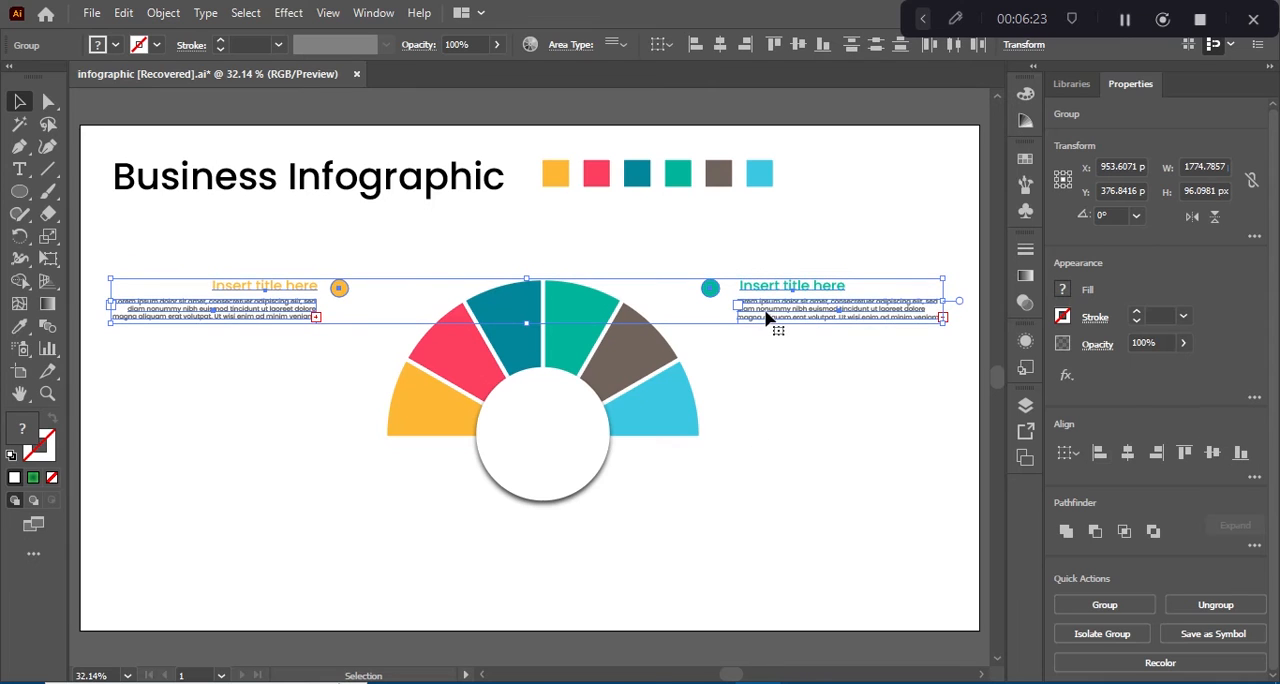
Step: Duplicate the pair of text blocks straight down and repeat the copy once to make three evenly spaced rows
drag(763, 366, 766, 437)
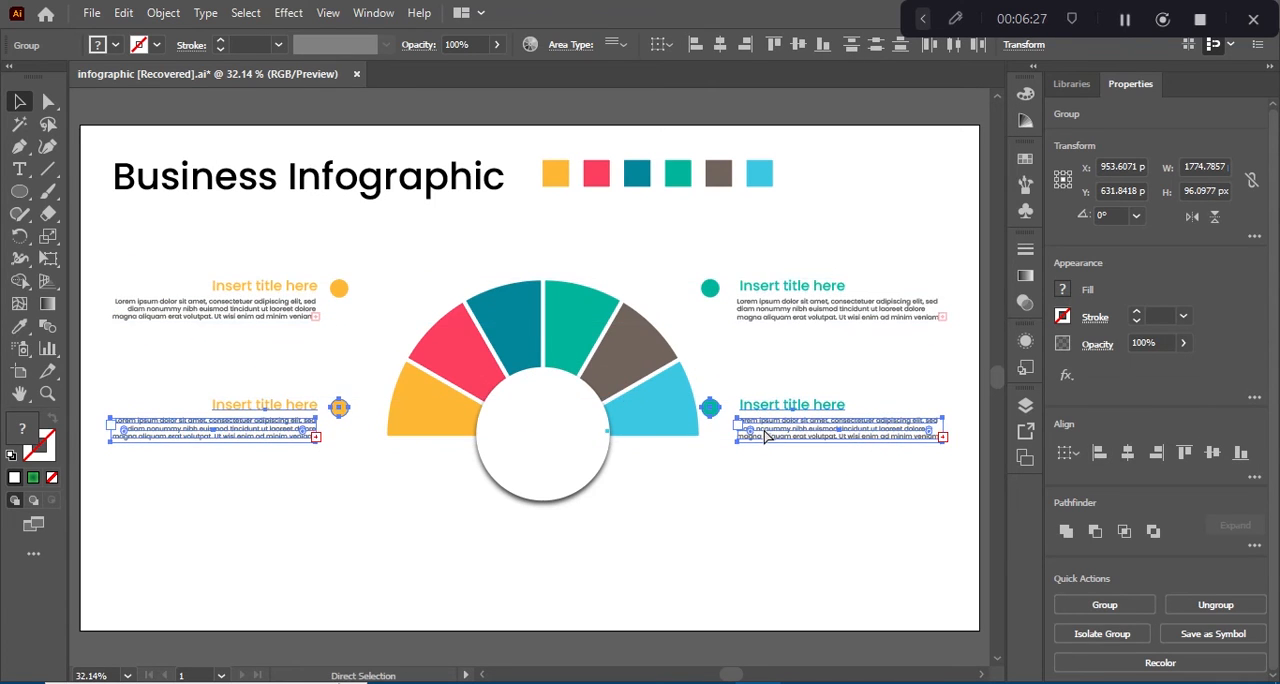
key(ctrl+d)
click(210, 253)
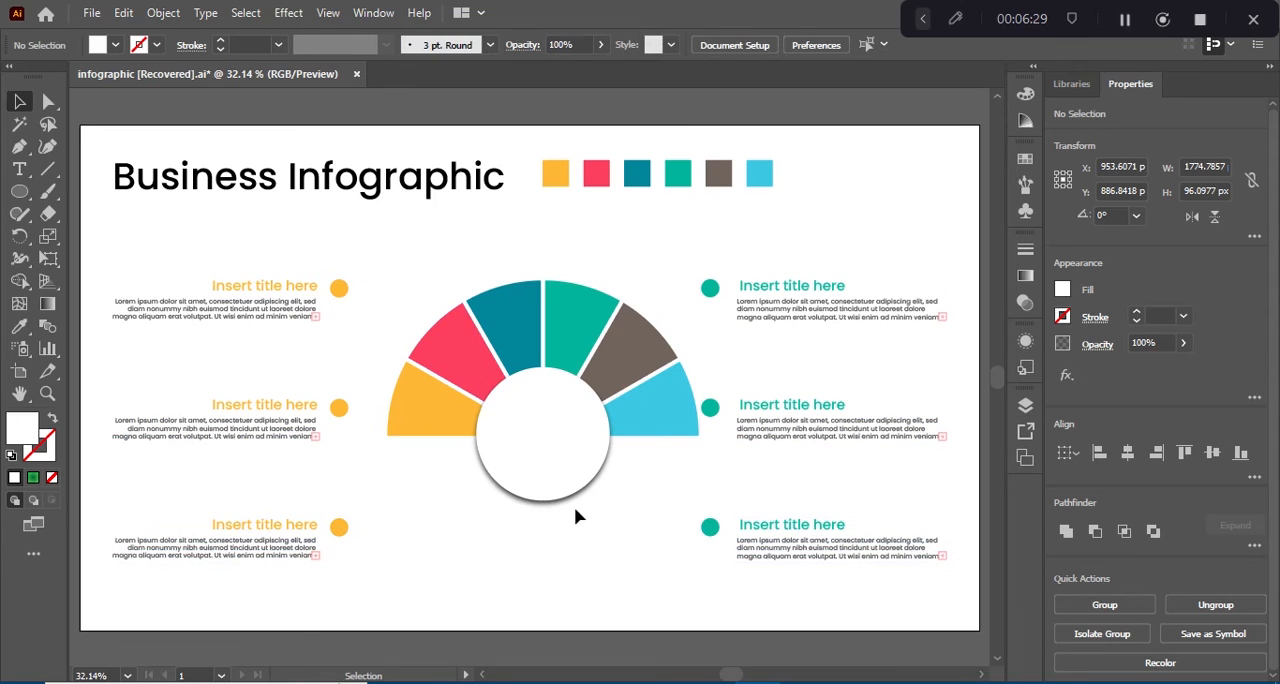
Step: Recolour the title and dot of the lowest text block on the right with the light blue segment's colour, using the Eyedropper
click(713, 530)
double_click(713, 535)
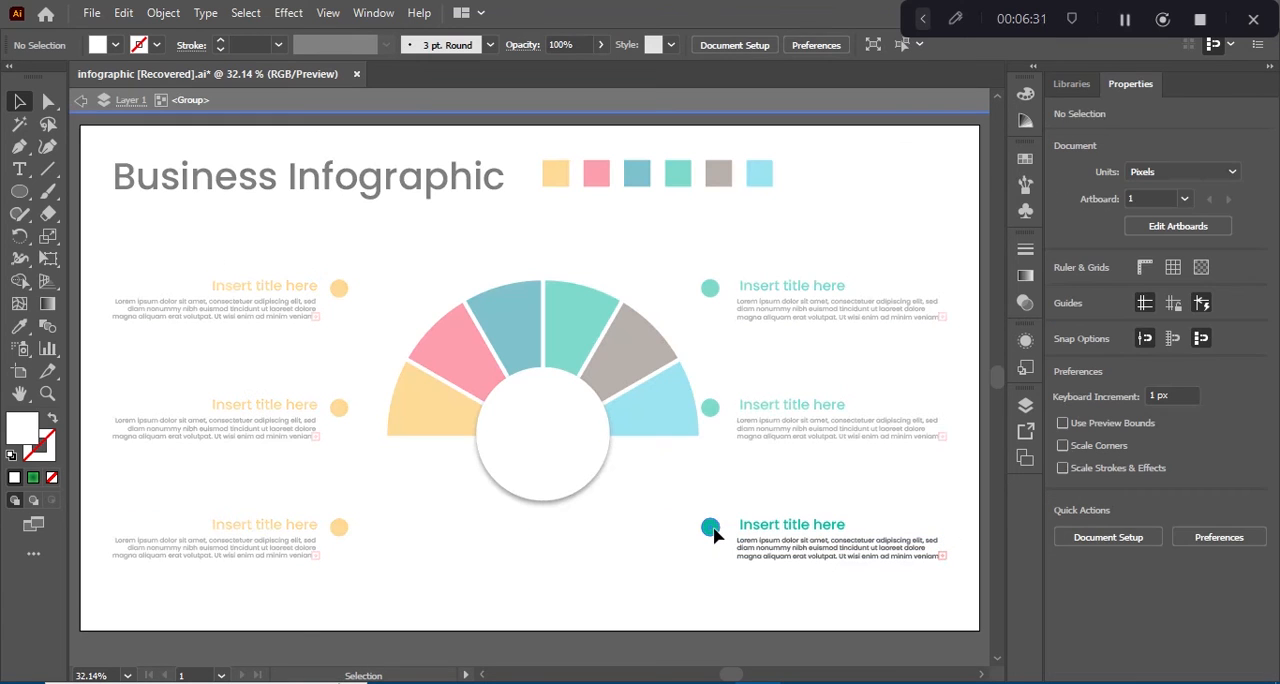
click(715, 530)
shift+click(777, 530)
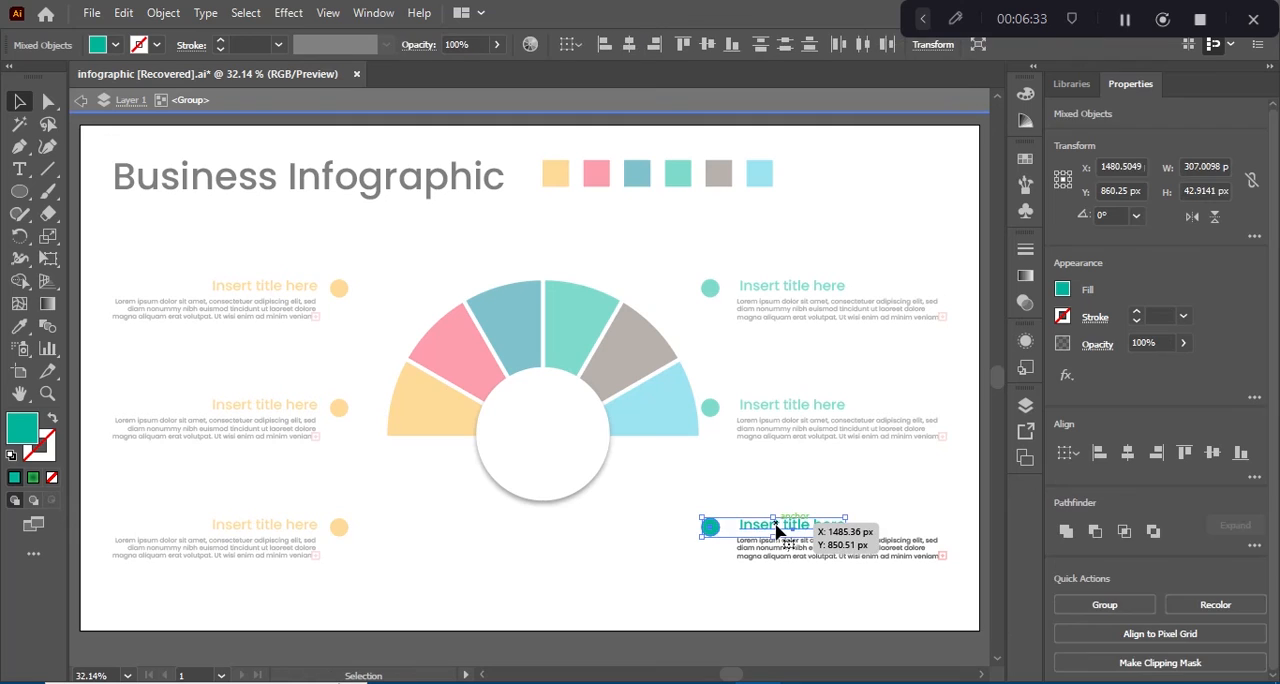
key(i)
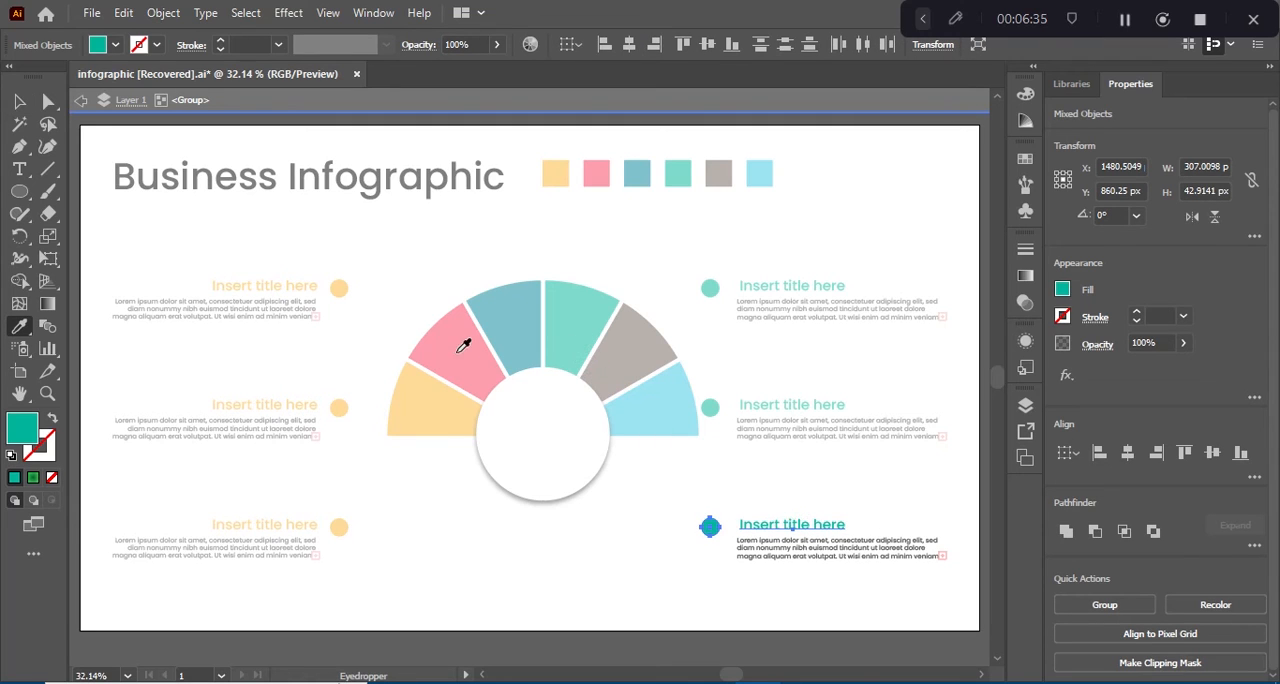
click(657, 403)
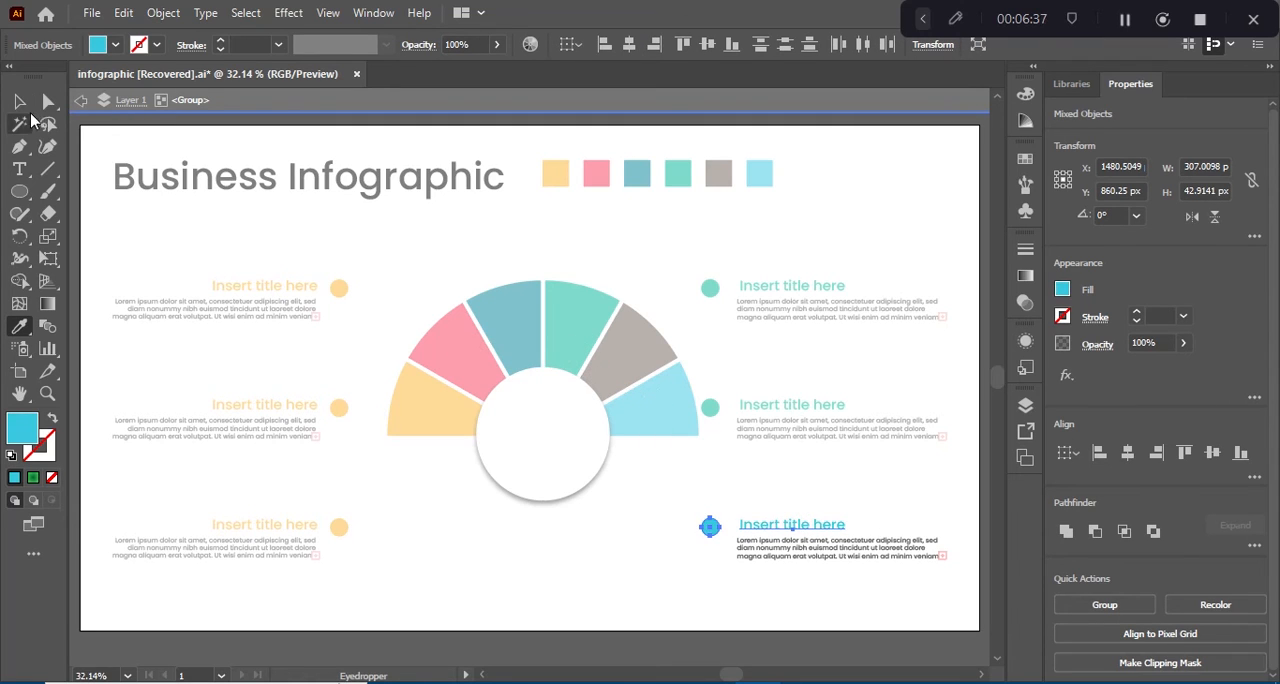
click(20, 102)
double_click(760, 409)
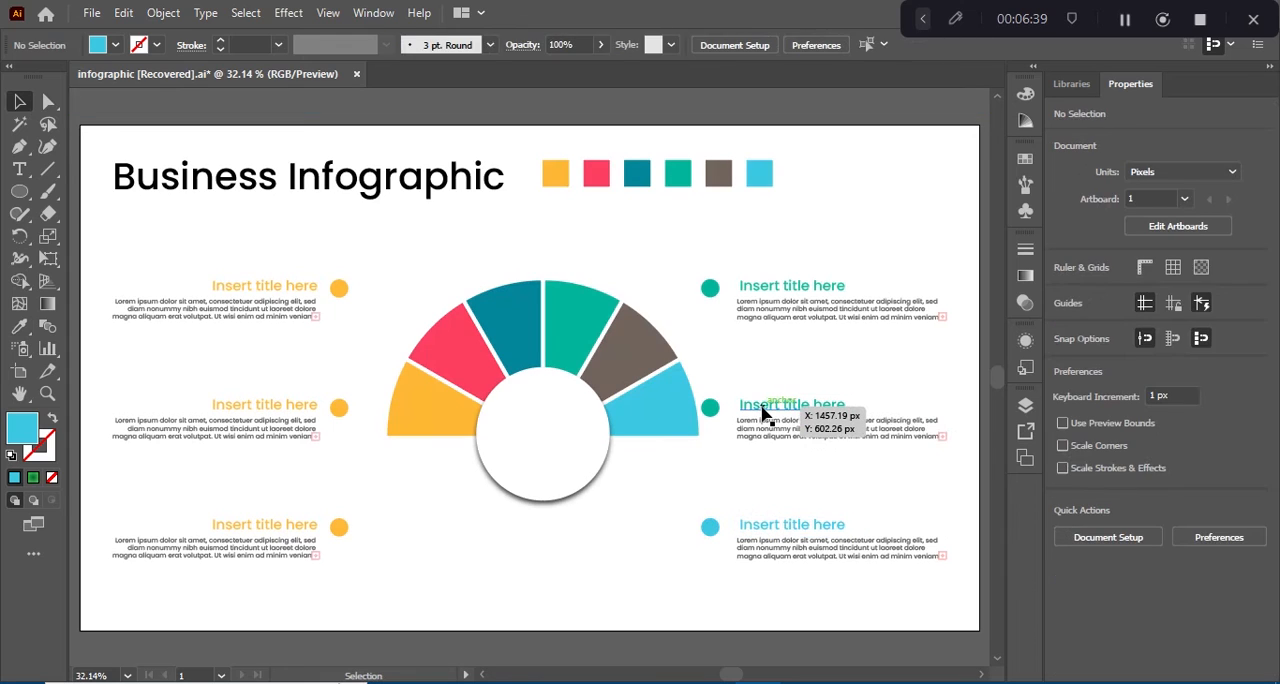